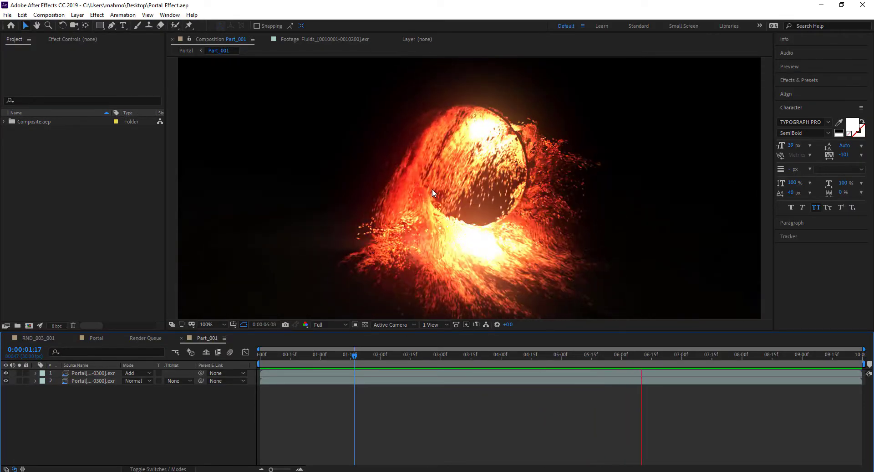
Step: Preview the Part_001 portal composition from its first frame
{"action": "left_click_drag", "start_coordinate": [529, 353], "coordinate": [252, 348]}
{"action": "key", "text": "space"}
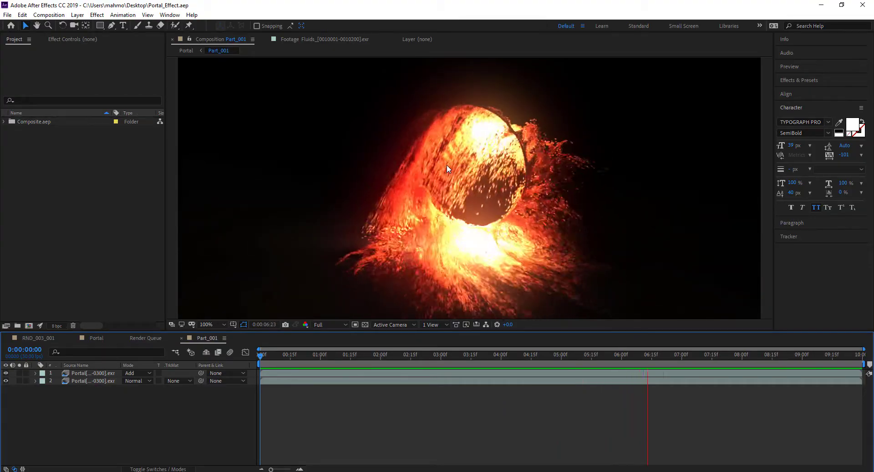
{"action": "key", "text": "space"}
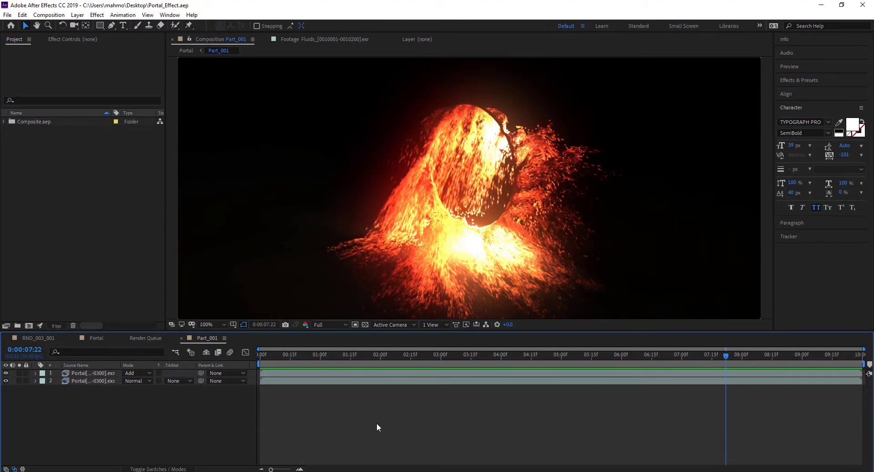
Step: Switch to Maya and play the finished portal particle simulation from the start of the timeline
{"action": "left_click", "coordinate": [481, 453]}
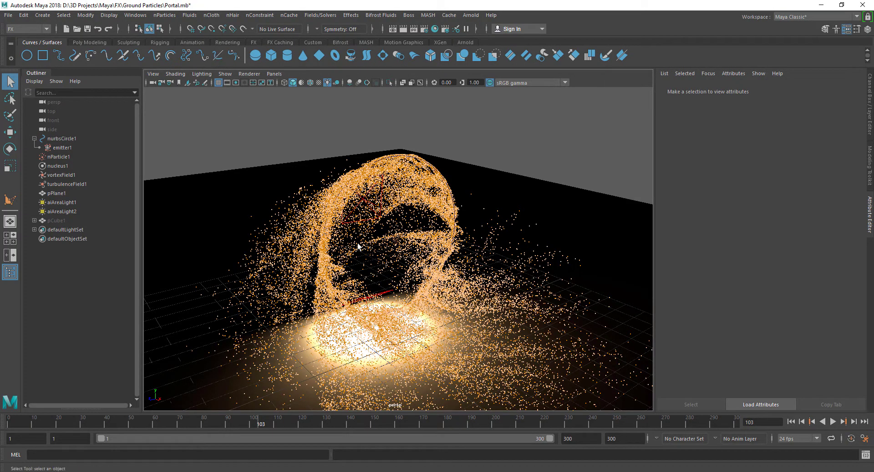
{"action": "left_click_drag", "start_coordinate": [89, 423], "coordinate": [8, 423]}
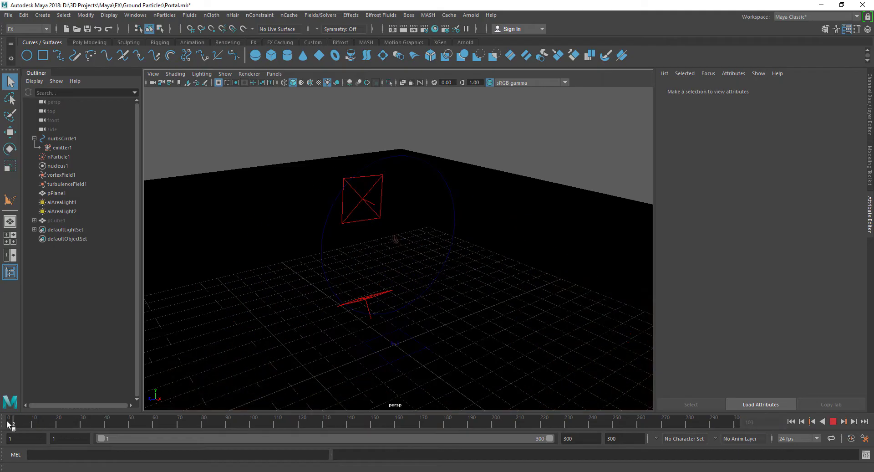
{"action": "left_click", "coordinate": [833, 421]}
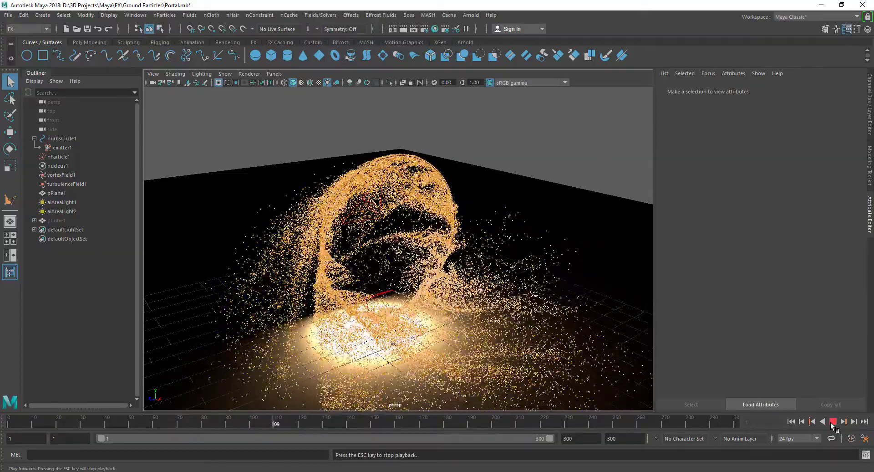
{"action": "left_click", "coordinate": [831, 421]}
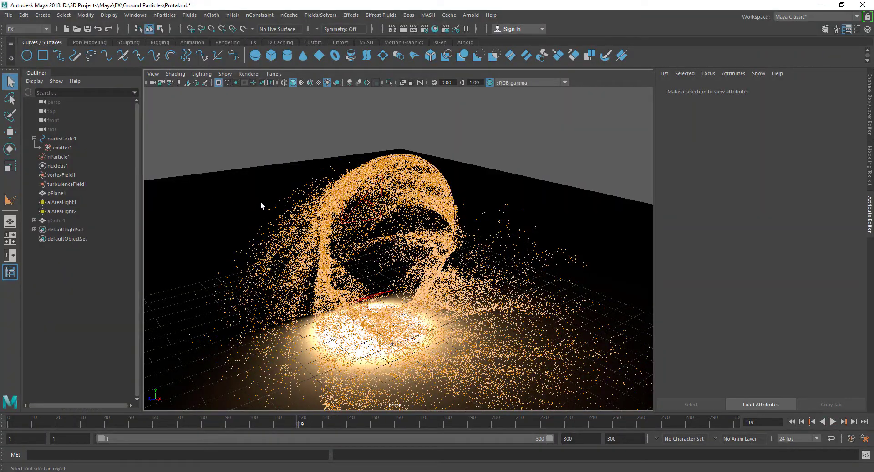
Step: Start a new scene without saving the changes to Portal.mb, and display the Channel Box
{"action": "left_click", "coordinate": [68, 30]}
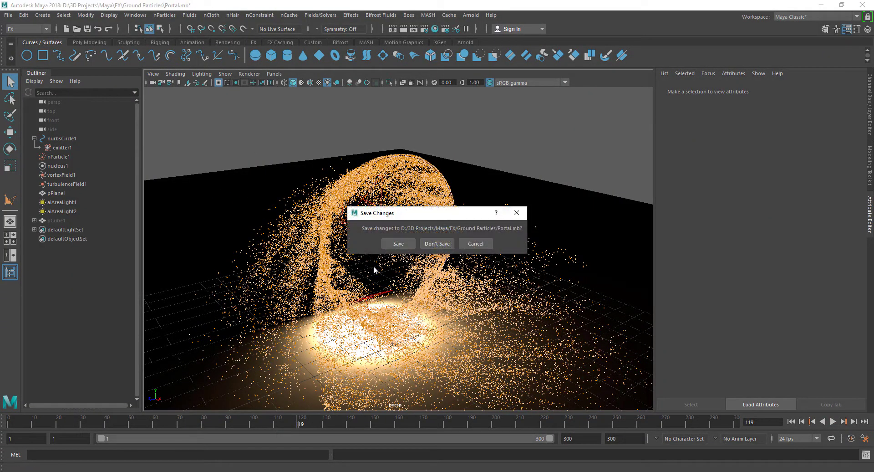
{"action": "left_click", "coordinate": [435, 244]}
{"action": "left_click_drag", "start_coordinate": [439, 275], "coordinate": [460, 304], "text": "alt"}
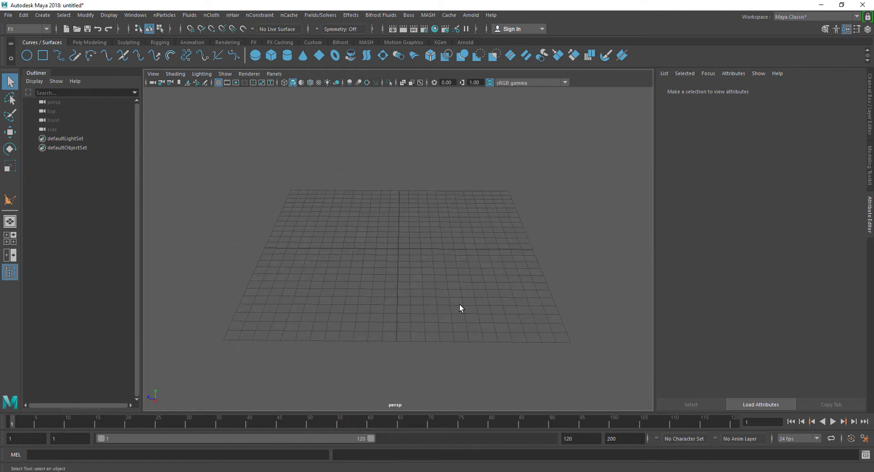
{"action": "key", "text": "ctrl+a"}
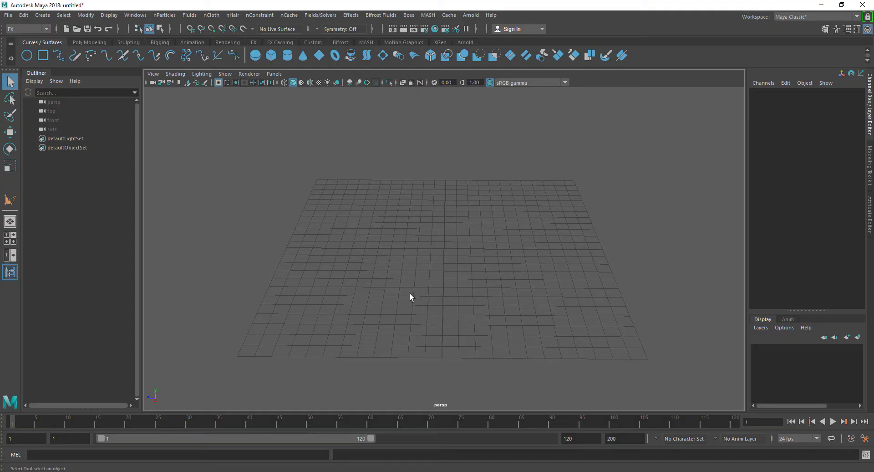
{"action": "left_click_drag", "start_coordinate": [472, 307], "coordinate": [389, 257], "text": "alt"}
{"action": "left_click_drag", "start_coordinate": [509, 287], "coordinate": [464, 286], "text": "alt"}
{"action": "left_click_drag", "start_coordinate": [346, 258], "coordinate": [414, 275], "text": "alt"}
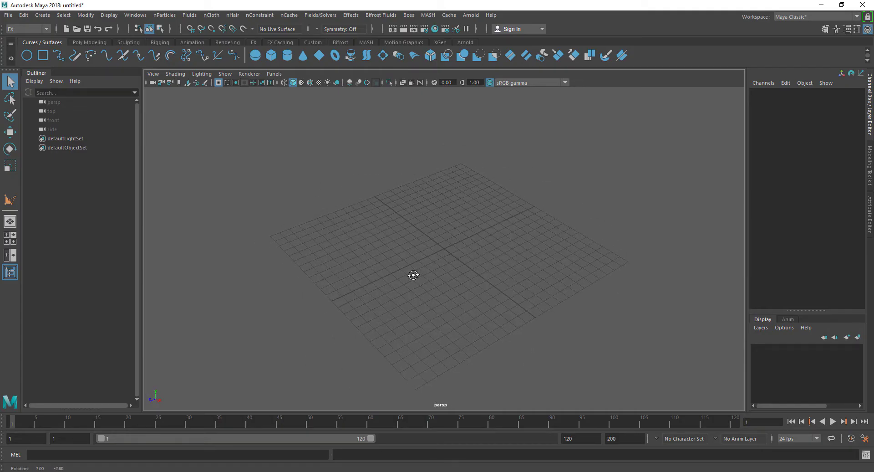
{"action": "left_click_drag", "start_coordinate": [562, 273], "coordinate": [385, 281], "text": "alt"}
{"action": "middle_click_drag", "start_coordinate": [511, 263], "coordinate": [545, 253], "text": "alt"}
{"action": "scroll", "coordinate": [545, 254], "scroll_direction": "up", "scroll_amount": 4}
{"action": "scroll", "coordinate": [539, 255], "scroll_direction": "down", "scroll_amount": 5}
{"action": "scroll", "coordinate": [537, 254], "scroll_direction": "up", "scroll_amount": 3}
{"action": "scroll", "coordinate": [537, 258], "scroll_direction": "down", "scroll_amount": 10}
{"action": "scroll", "coordinate": [451, 254], "scroll_direction": "up", "scroll_amount": 8}
{"action": "left_click_drag", "start_coordinate": [324, 254], "coordinate": [388, 287], "text": "alt"}
{"action": "scroll", "coordinate": [436, 248], "scroll_direction": "down", "scroll_amount": 4}
{"action": "scroll", "coordinate": [436, 248], "scroll_direction": "up", "scroll_amount": 4}
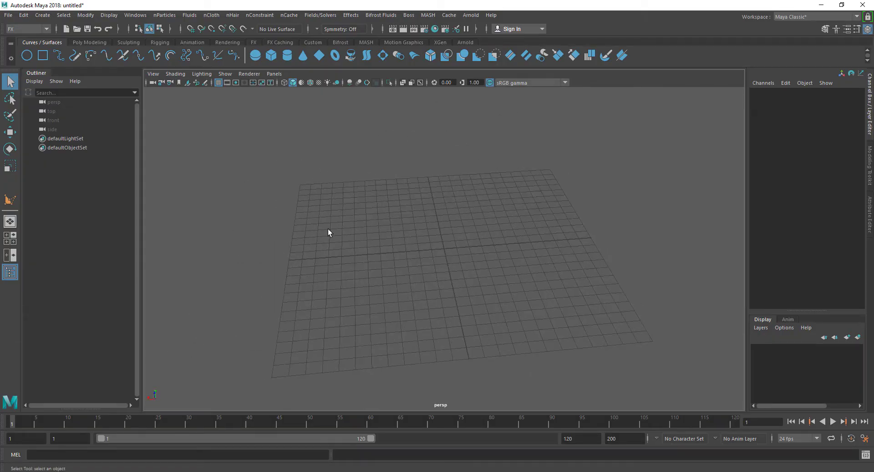
Step: Create a NURBS circle at the grid's centre and scale it uniformly to about 6.385
{"action": "left_click", "coordinate": [26, 55]}
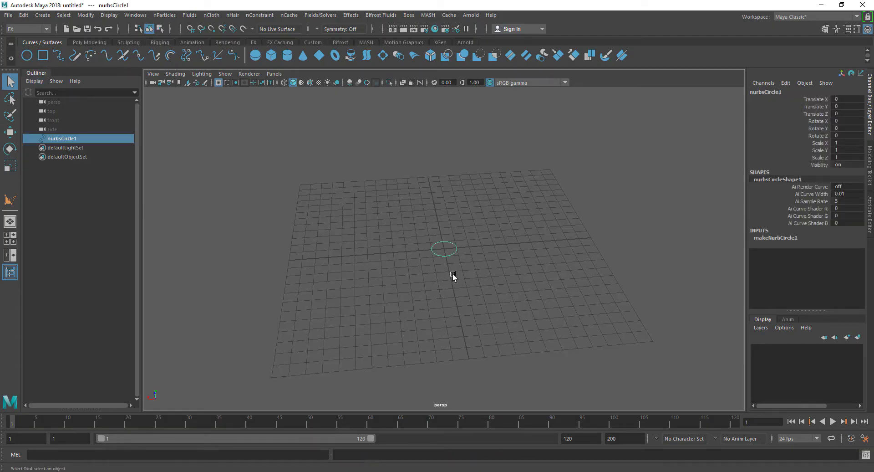
{"action": "key", "text": "r"}
{"action": "left_click_drag", "start_coordinate": [445, 249], "coordinate": [554, 264]}
{"action": "left_click", "coordinate": [347, 301]}
{"action": "left_click_drag", "start_coordinate": [347, 301], "coordinate": [312, 205], "text": "alt"}
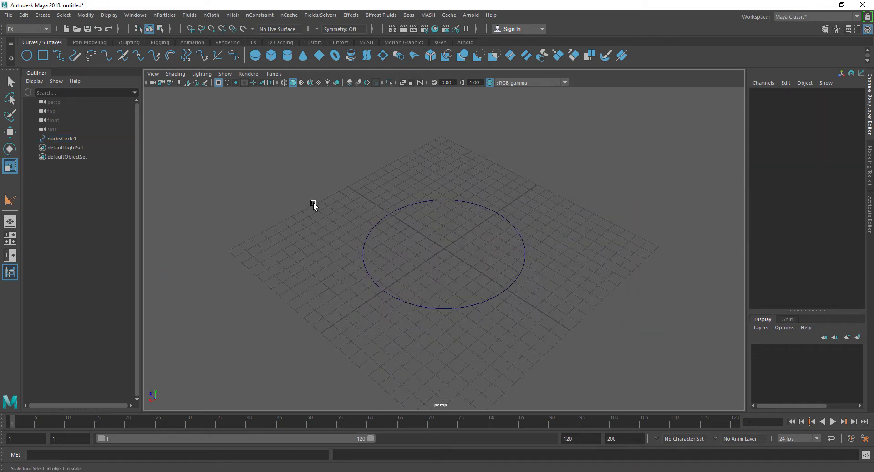
Step: Stand the circle upright by setting its Rotate X to 90
{"action": "left_click", "coordinate": [455, 296]}
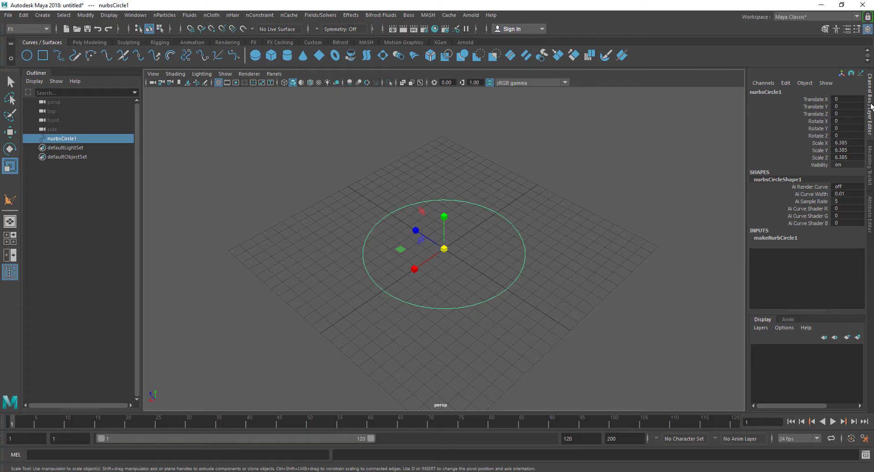
{"action": "left_click", "coordinate": [839, 121]}
{"action": "left_click", "coordinate": [561, 251]}
{"action": "left_click_drag", "start_coordinate": [352, 182], "coordinate": [481, 266]}
{"action": "key", "text": "e"}
{"action": "double_click", "coordinate": [845, 121]}
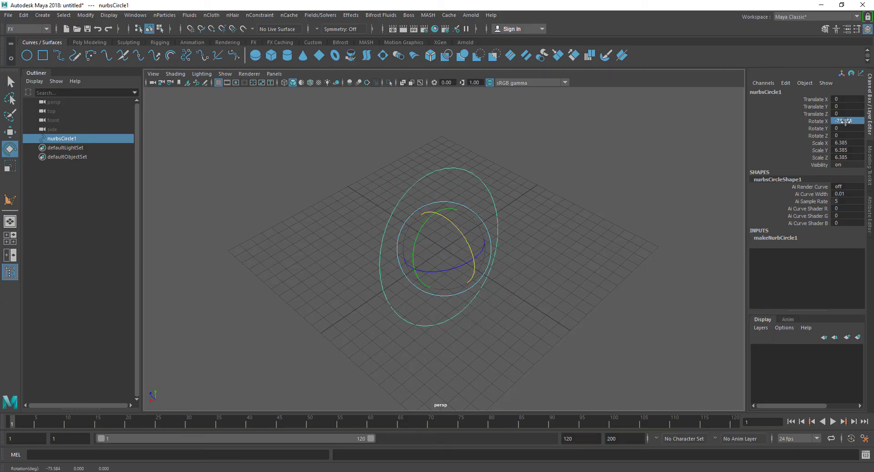
{"action": "type", "text": "90"}
{"action": "key", "text": "Return"}
Step: Move the circle up to a Translate Y of about 6.664 so that it stands on the grid
{"action": "left_click", "coordinate": [554, 269]}
{"action": "left_click_drag", "start_coordinate": [558, 178], "coordinate": [408, 324]}
{"action": "left_click_drag", "start_coordinate": [471, 362], "coordinate": [445, 249], "text": "alt"}
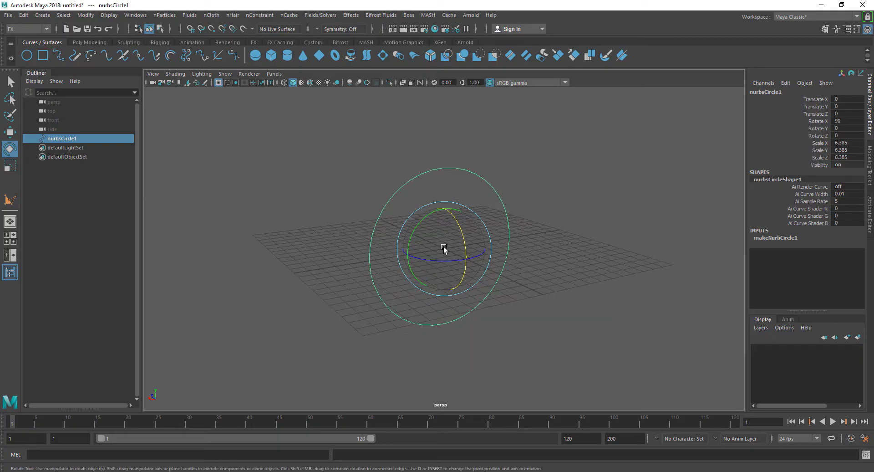
{"action": "key", "text": "w"}
{"action": "left_click_drag", "start_coordinate": [445, 217], "coordinate": [445, 132]}
{"action": "left_click", "coordinate": [478, 275]}
{"action": "left_click_drag", "start_coordinate": [478, 275], "coordinate": [455, 268], "text": "alt"}
{"action": "scroll", "coordinate": [455, 266], "scroll_direction": "up", "scroll_amount": 2}
{"action": "middle_click_drag", "start_coordinate": [480, 216], "coordinate": [474, 272], "text": "alt"}
{"action": "left_click_drag", "start_coordinate": [474, 272], "coordinate": [446, 329], "text": "alt"}
{"action": "left_click_drag", "start_coordinate": [448, 209], "coordinate": [520, 340]}
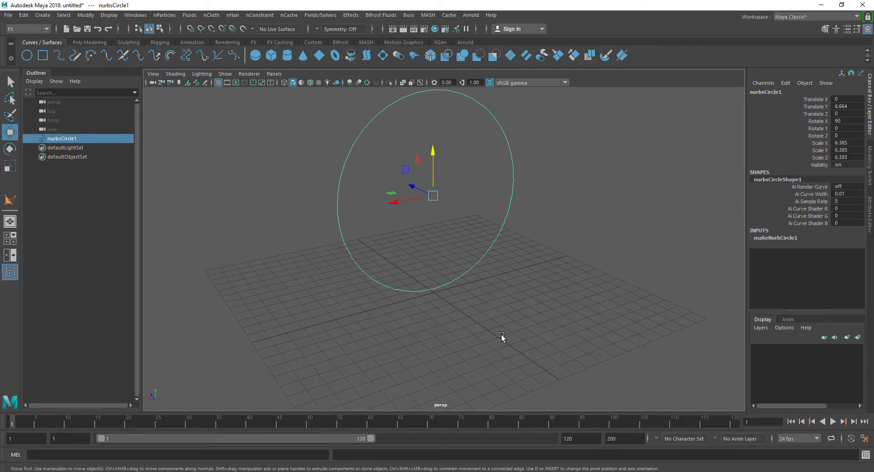
Step: With the circle selected and the FX menu set active, open the Emit from Object options and name the emitter Portal
{"action": "left_click", "coordinate": [252, 222]}
{"action": "left_click_drag", "start_coordinate": [214, 145], "coordinate": [474, 275]}
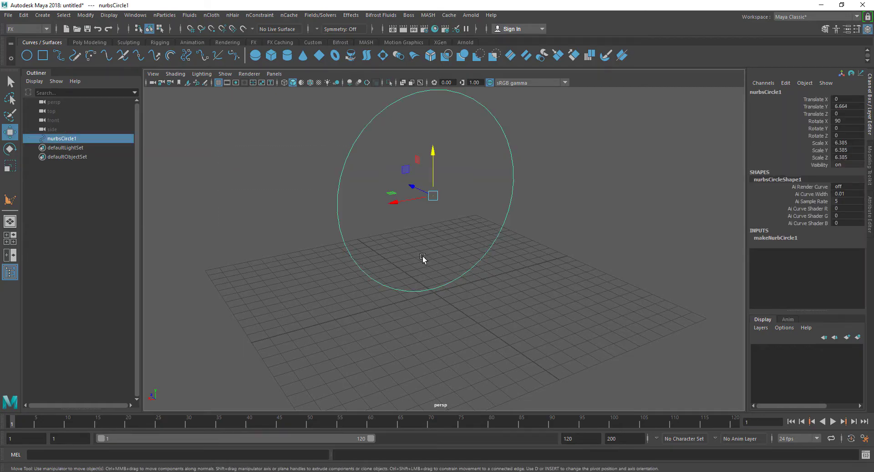
{"action": "left_click", "coordinate": [24, 29]}
{"action": "left_click", "coordinate": [21, 69]}
{"action": "left_click", "coordinate": [164, 17]}
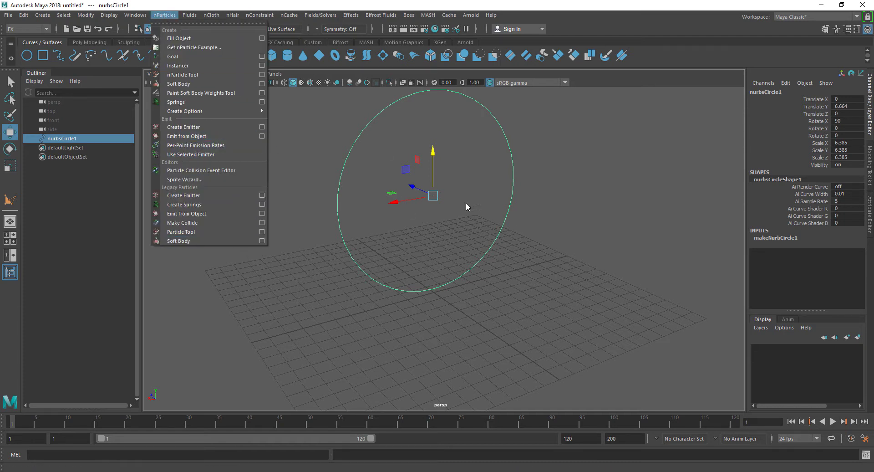
{"action": "left_click", "coordinate": [262, 135]}
{"action": "left_click_drag", "start_coordinate": [652, 240], "coordinate": [613, 125]}
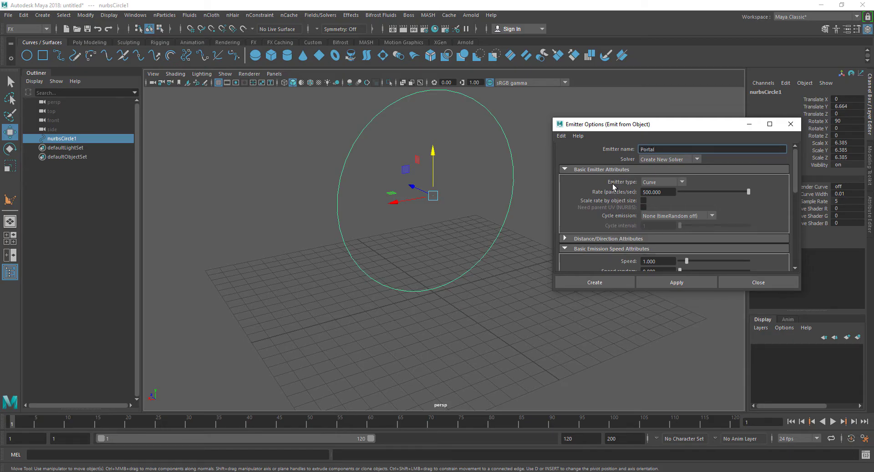
Step: Create the emitter on the circle with emitter type Curve and a rate of 5000 particles per second
{"action": "left_click", "coordinate": [653, 182]}
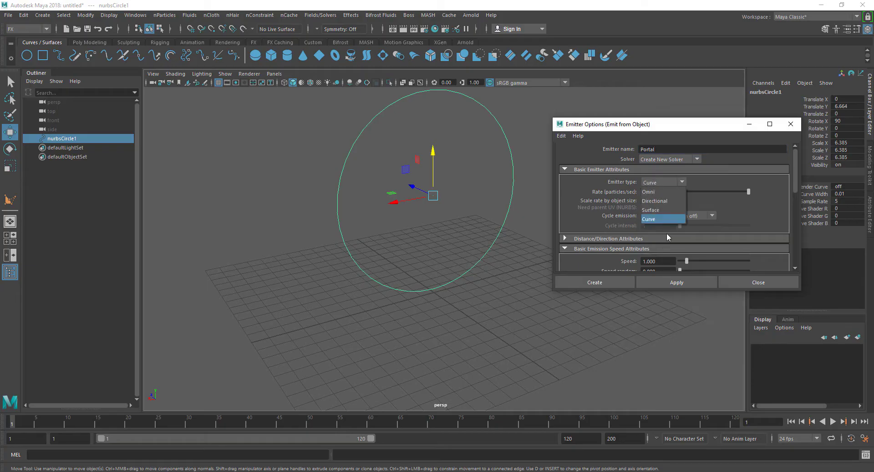
{"action": "left_click", "coordinate": [666, 219]}
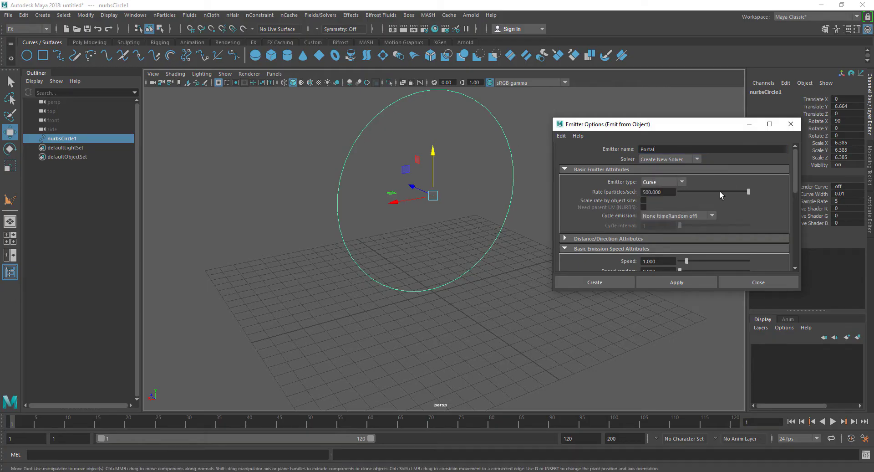
{"action": "double_click", "coordinate": [661, 192]}
{"action": "scroll", "coordinate": [575, 203], "scroll_direction": "down", "scroll_amount": 3}
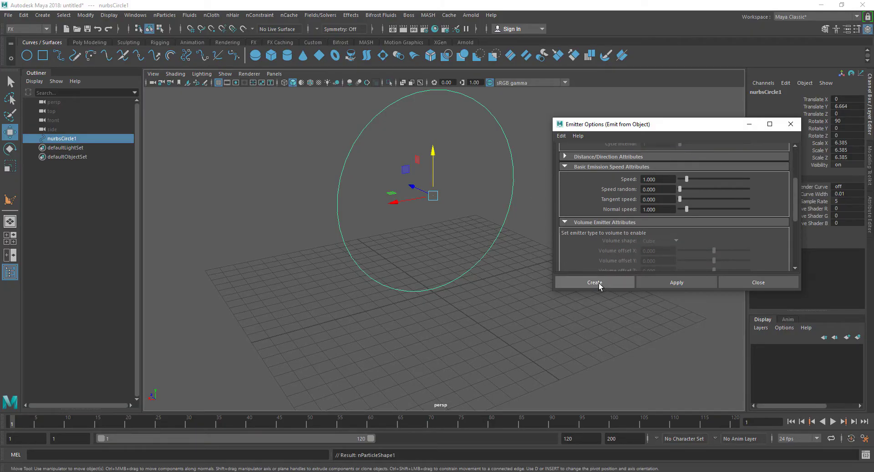
{"action": "left_click", "coordinate": [599, 284]}
Step: Play the simulation to check how the particles emit from the circle
{"action": "left_click", "coordinate": [832, 421]}
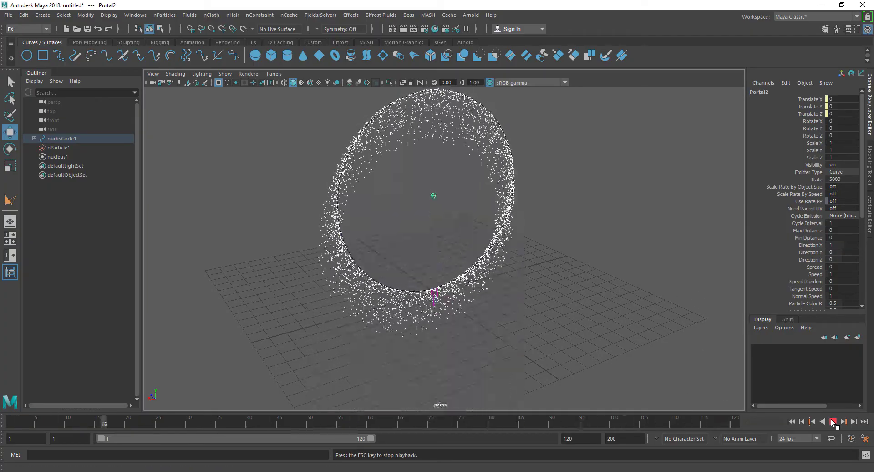
{"action": "left_click", "coordinate": [832, 421]}
{"action": "left_click_drag", "start_coordinate": [347, 272], "coordinate": [186, 263], "text": "alt"}
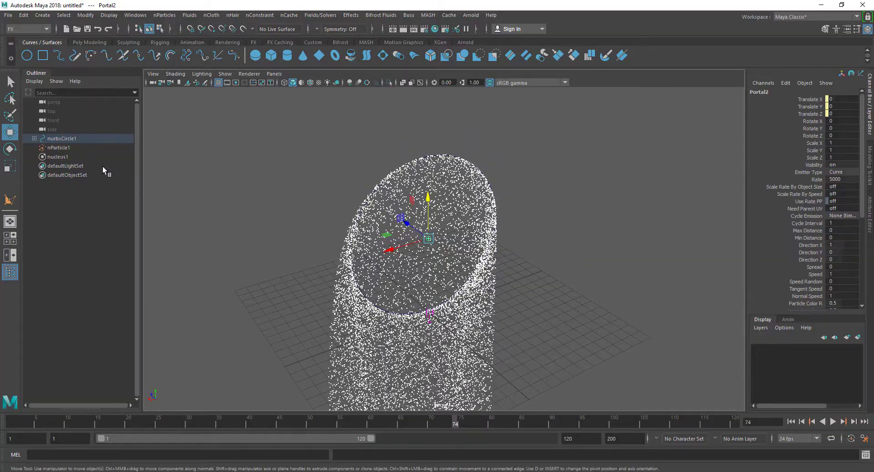
Step: Set the gravity of nucleus1 to 2 in the Attribute Editor
{"action": "left_click", "coordinate": [64, 157]}
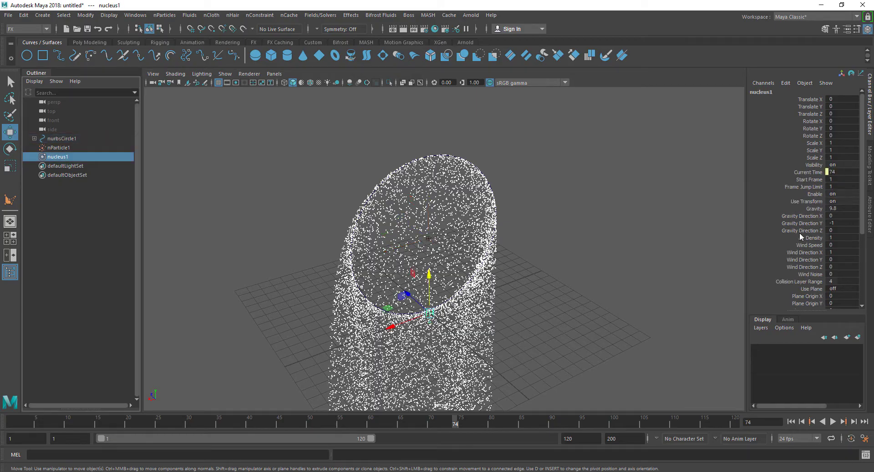
{"action": "key", "text": "ctrl+a"}
{"action": "key", "text": "ctrl+a"}
{"action": "key", "text": "ctrl+a"}
{"action": "key", "text": "ctrl+a"}
{"action": "key", "text": "ctrl+a"}
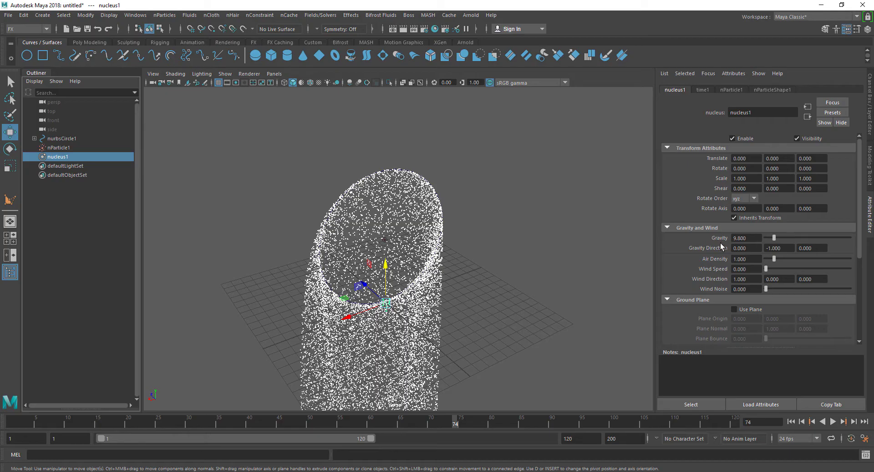
{"action": "left_click", "coordinate": [753, 237]}
{"action": "key", "text": "Return"}
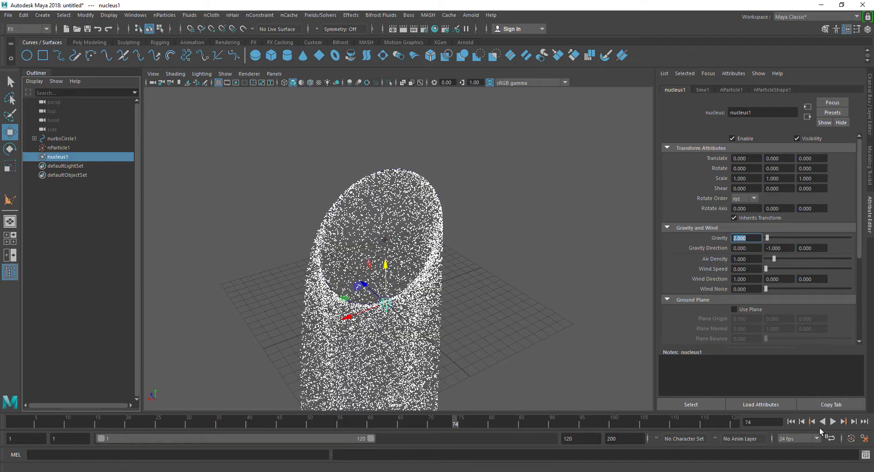
Step: Replay the simulation from the first frame to check the particles' fall under the reduced gravity
{"action": "left_click", "coordinate": [791, 421]}
{"action": "left_click", "coordinate": [832, 421]}
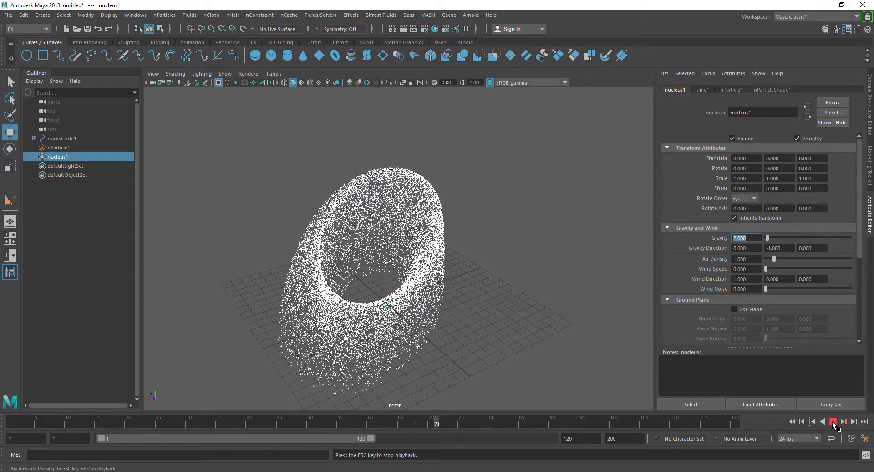
{"action": "scroll", "coordinate": [761, 316], "scroll_direction": "down", "scroll_amount": 5}
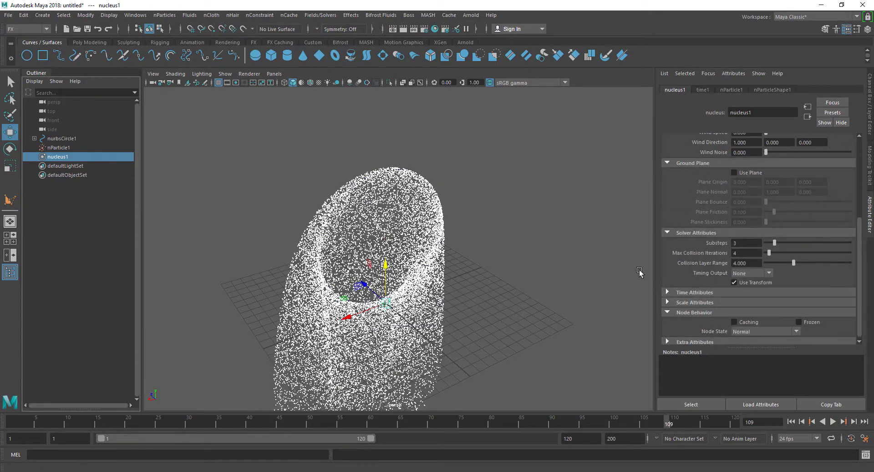
Step: Set the emission speed of the Portal2 emitter under nurbsCircle1 to 0.3
{"action": "left_click", "coordinate": [59, 138]}
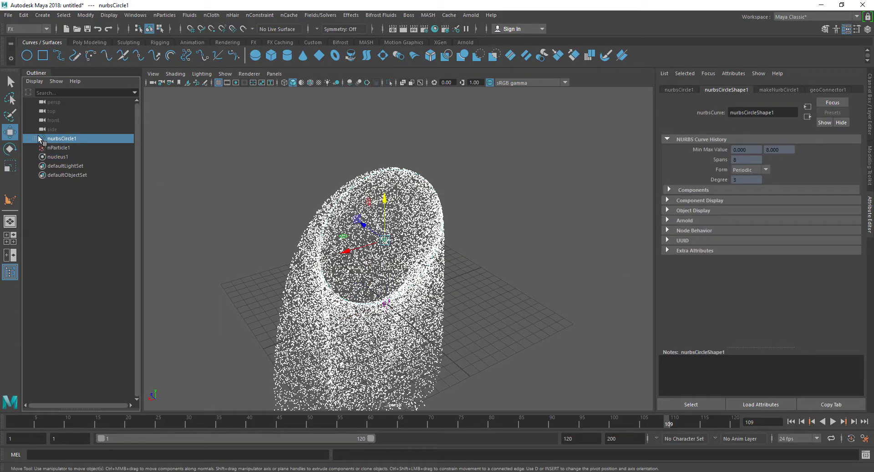
{"action": "left_click", "coordinate": [34, 139]}
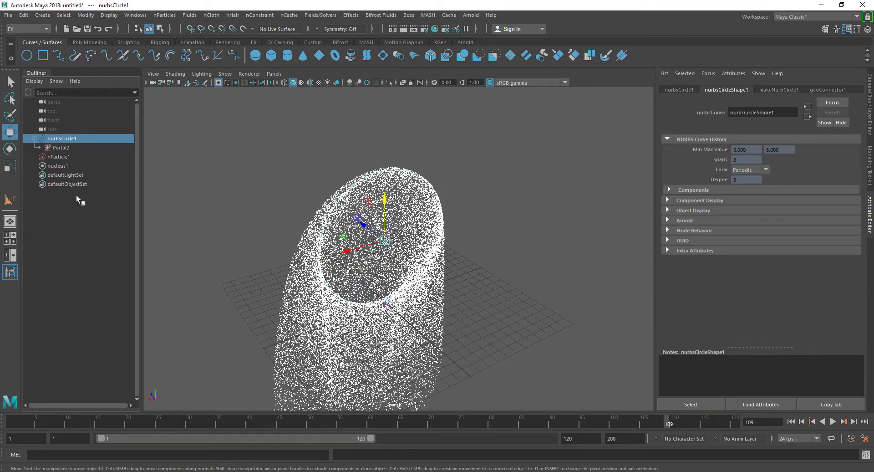
{"action": "left_click", "coordinate": [61, 148]}
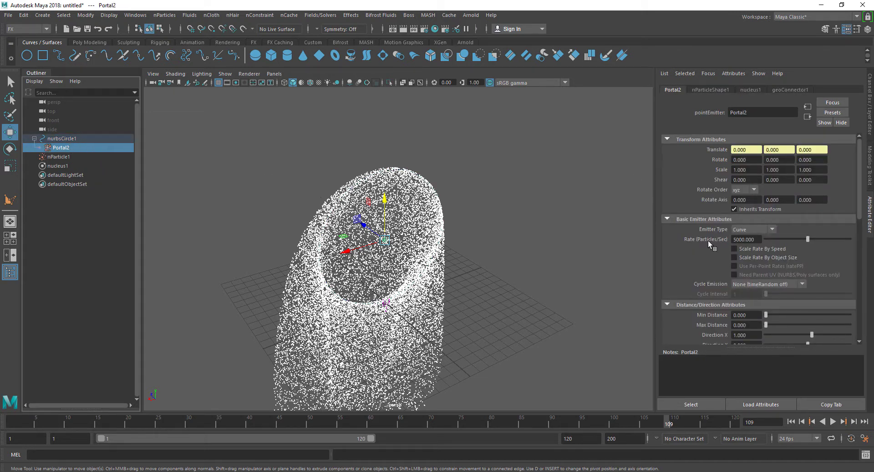
{"action": "scroll", "coordinate": [724, 299], "scroll_direction": "down", "scroll_amount": 3}
{"action": "scroll", "coordinate": [720, 282], "scroll_direction": "down", "scroll_amount": 2}
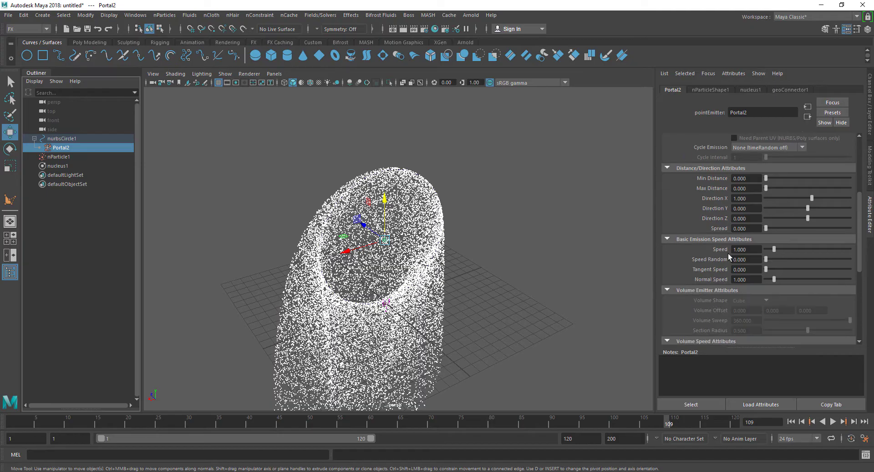
{"action": "left_click", "coordinate": [756, 252]}
{"action": "type", "text": "0.3"}
{"action": "key", "text": "Return"}
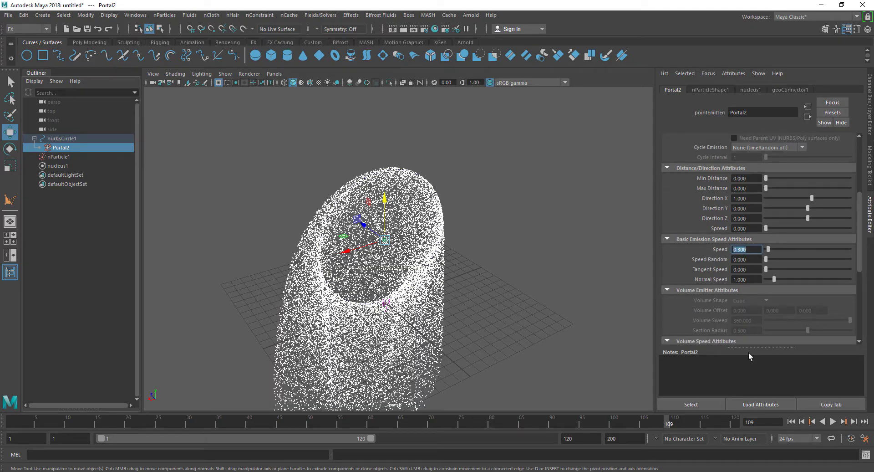
Step: Replay the simulation from the first frame to check the particle flow at the new emission speed
{"action": "left_click", "coordinate": [790, 421]}
{"action": "left_click", "coordinate": [833, 421]}
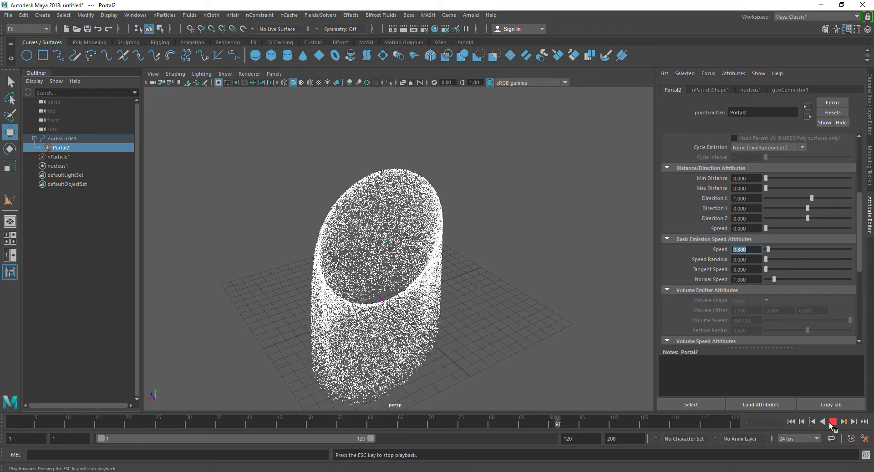
{"action": "left_click", "coordinate": [832, 421]}
{"action": "left_click", "coordinate": [791, 421]}
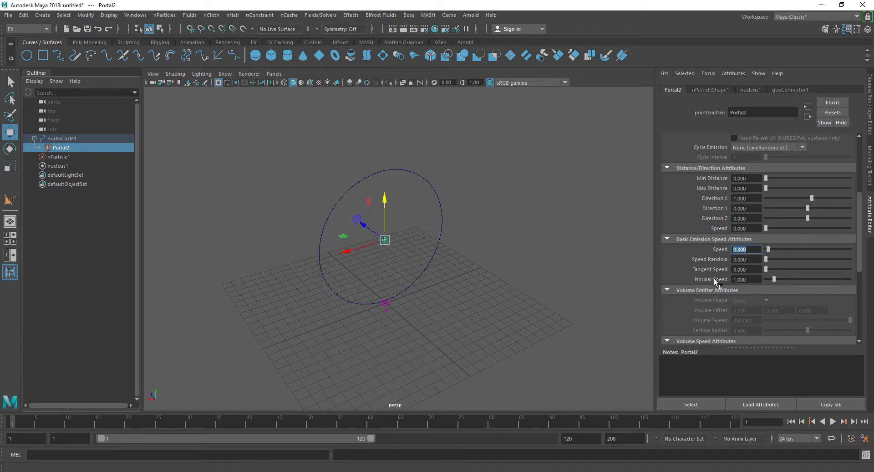
{"action": "scroll", "coordinate": [715, 282], "scroll_direction": "up", "scroll_amount": 5}
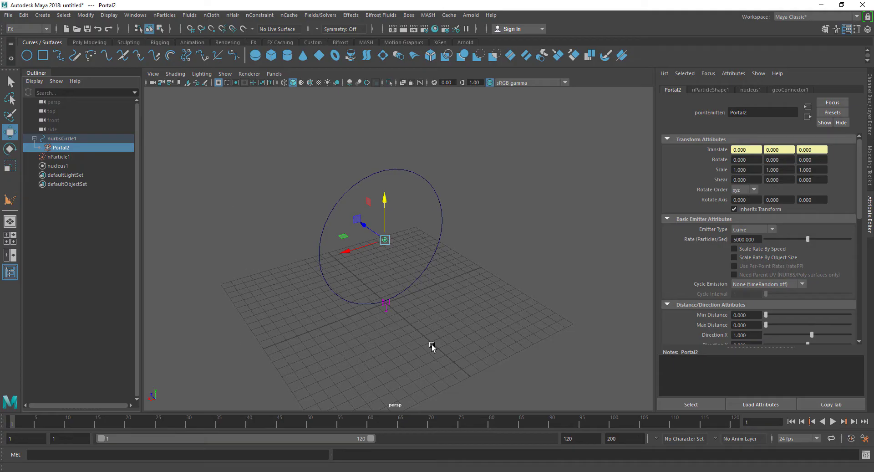
Step: Create a polygon plane under the circle and scale it up until it extends beyond the grid
{"action": "left_click", "coordinate": [451, 304]}
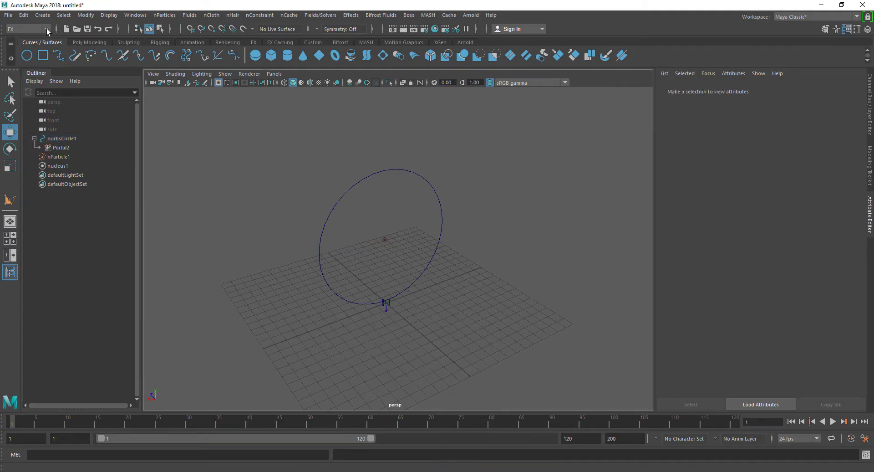
{"action": "right_click", "coordinate": [485, 296], "text": "shift"}
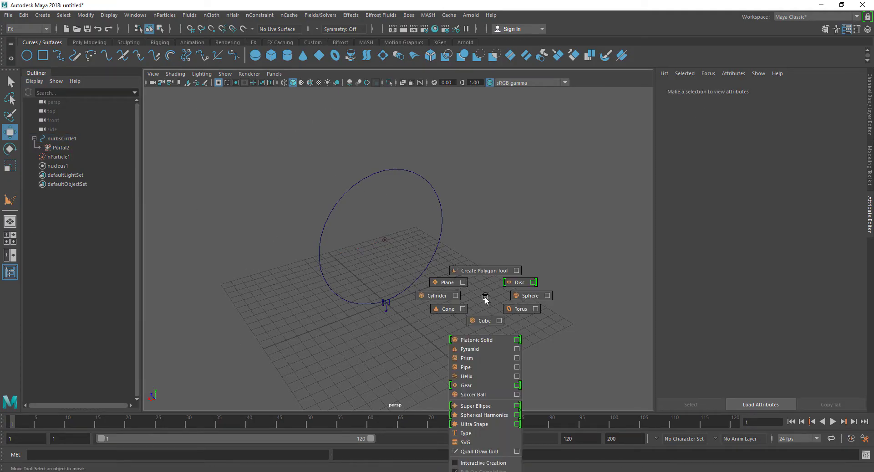
{"action": "left_click", "coordinate": [435, 283]}
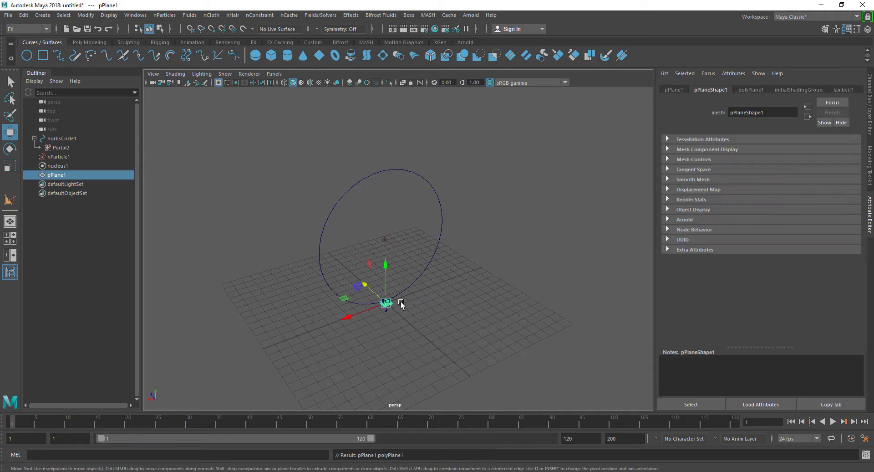
{"action": "key", "text": "r"}
{"action": "left_click_drag", "start_coordinate": [386, 302], "coordinate": [665, 259]}
{"action": "key", "text": "w"}
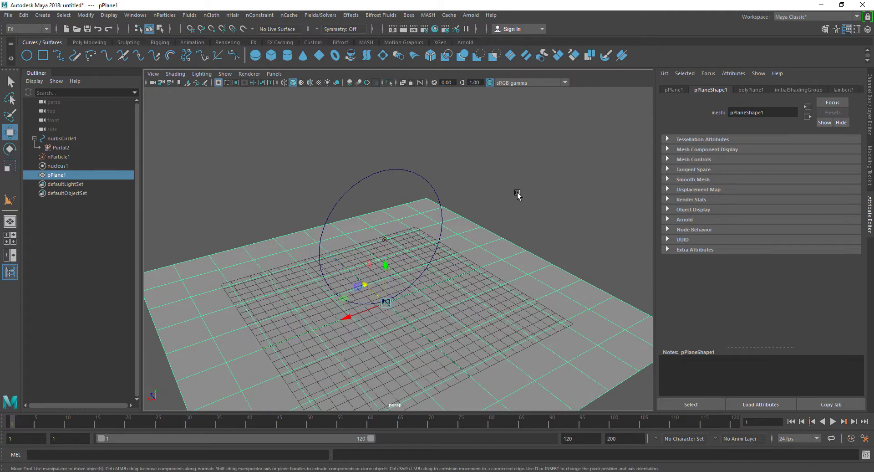
Step: Make the plane an nCloth passive collider and play the simulation to check how the particles collide with it
{"action": "left_click", "coordinate": [210, 15]}
{"action": "left_click", "coordinate": [238, 42]}
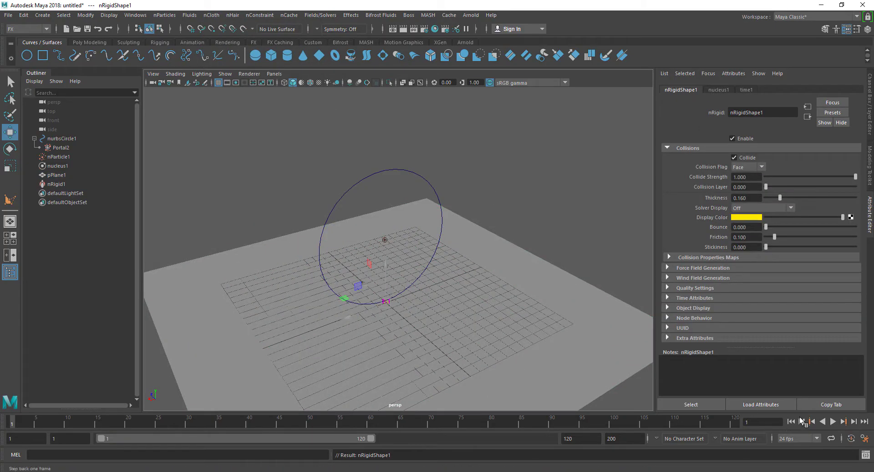
{"action": "left_click", "coordinate": [833, 421]}
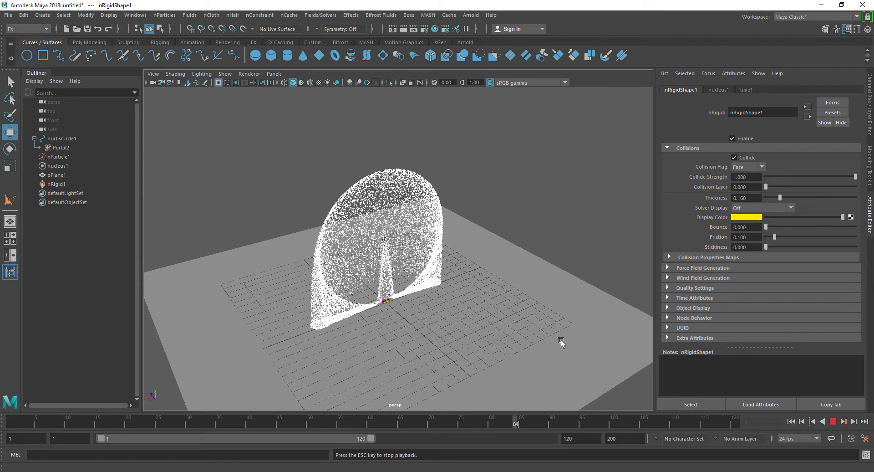
{"action": "left_click", "coordinate": [834, 422]}
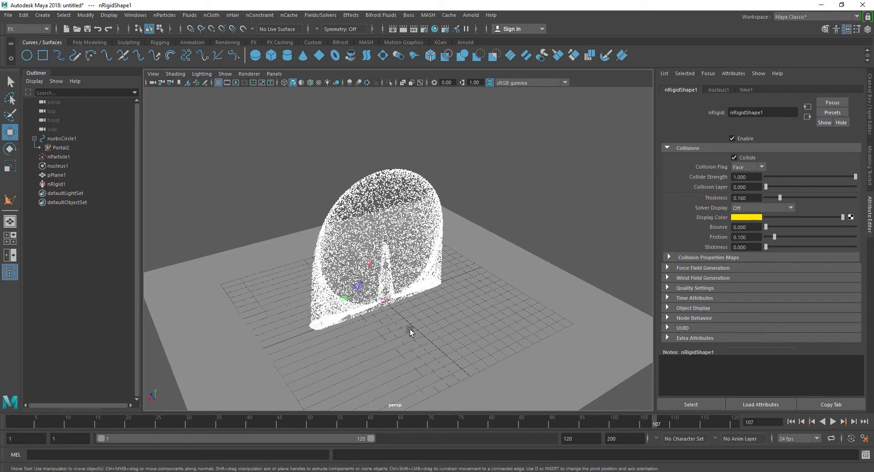
{"action": "scroll", "coordinate": [390, 268], "scroll_direction": "up", "scroll_amount": 3}
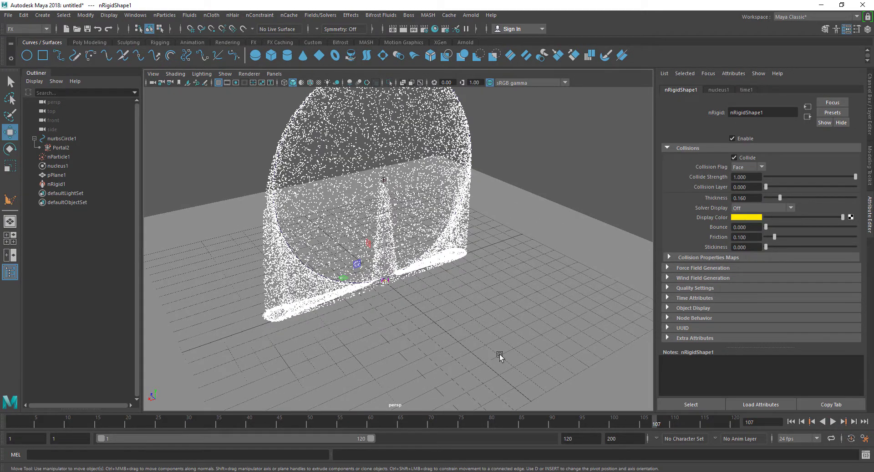
{"action": "left_click", "coordinate": [791, 421]}
{"action": "left_click", "coordinate": [832, 421]}
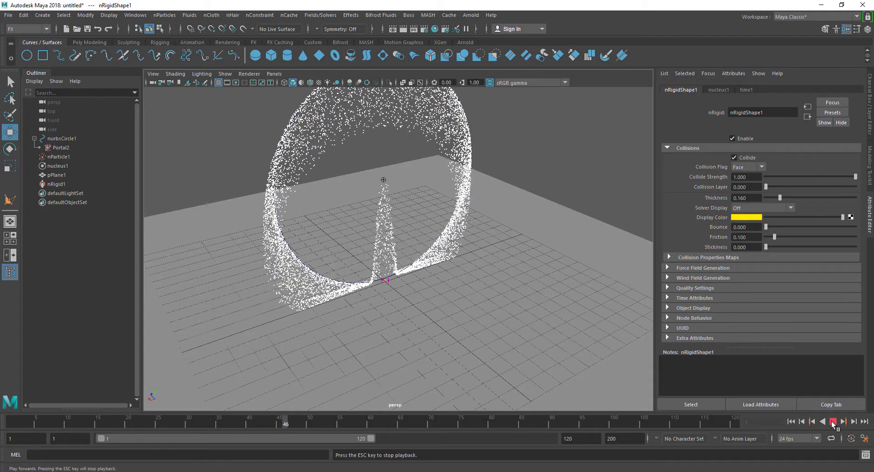
{"action": "left_click", "coordinate": [833, 422]}
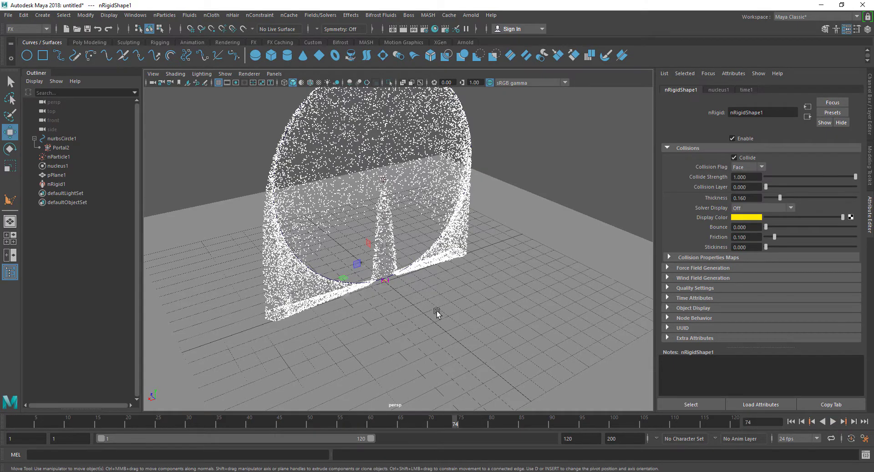
Step: Return to the first frame and delete the collider plane
{"action": "left_click", "coordinate": [791, 421]}
{"action": "left_click", "coordinate": [514, 269]}
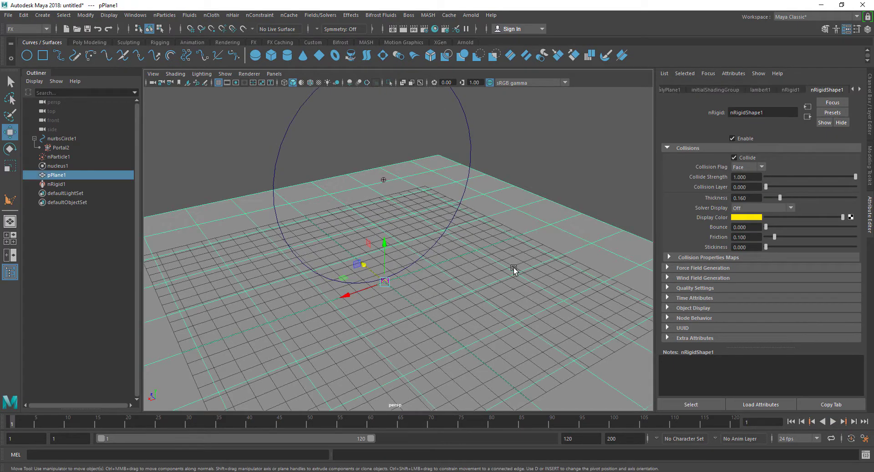
{"action": "key", "text": "Delete"}
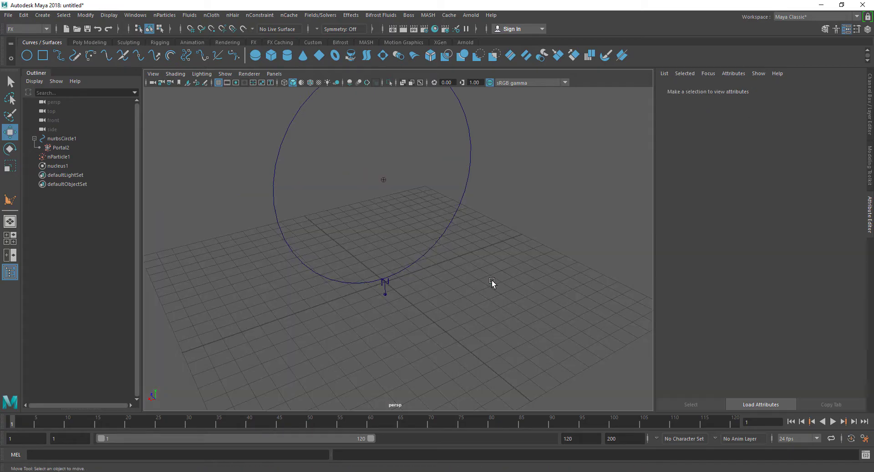
Step: Enable Use Plane in the Ground Plane attributes of nucleus1
{"action": "left_click", "coordinate": [58, 166]}
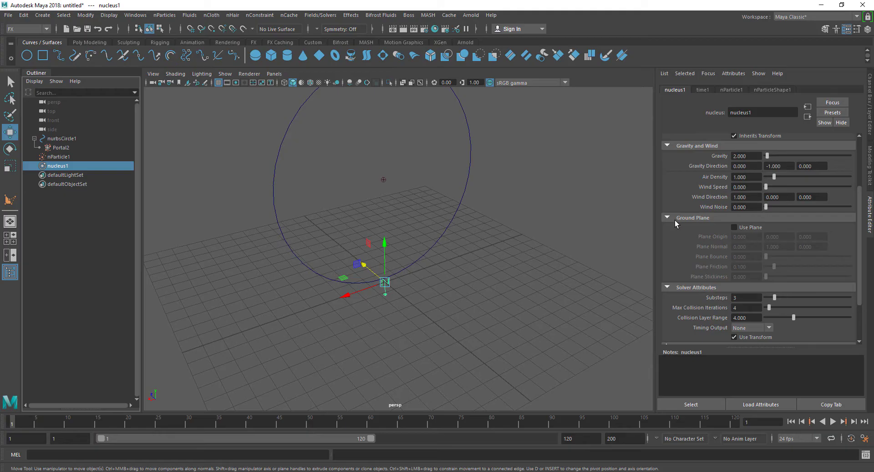
{"action": "scroll", "coordinate": [714, 237], "scroll_direction": "up", "scroll_amount": 2}
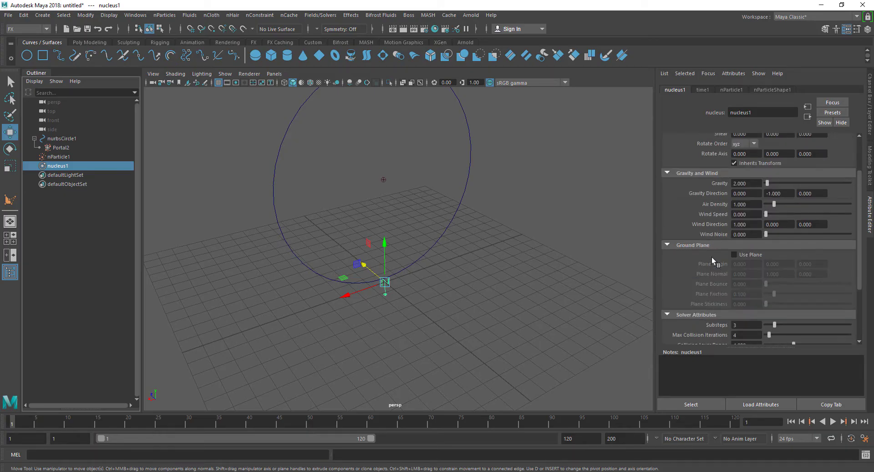
{"action": "left_click", "coordinate": [713, 245]}
{"action": "left_click", "coordinate": [701, 246]}
{"action": "left_click", "coordinate": [751, 255]}
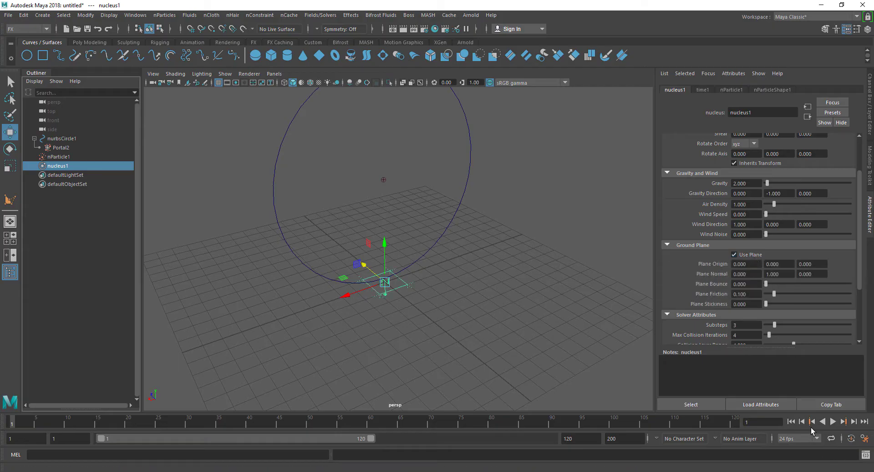
Step: Play the simulation to check the particles' collision with the solver's ground plane, and return to the first frame
{"action": "left_click", "coordinate": [832, 422]}
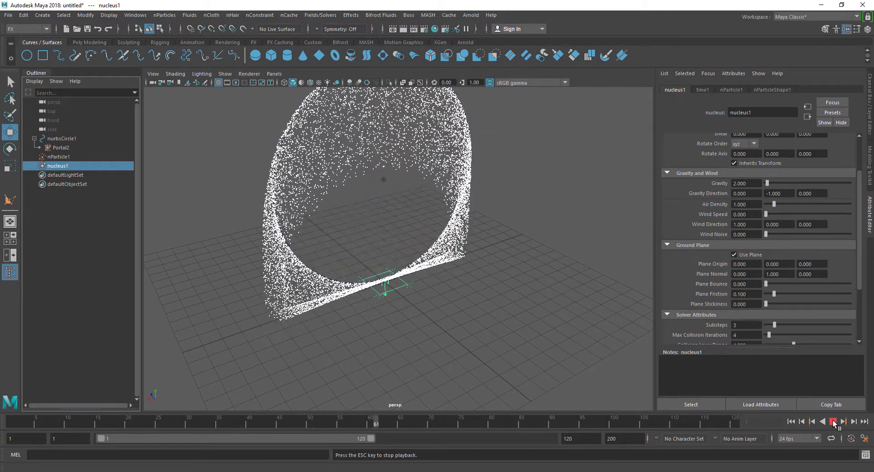
{"action": "left_click", "coordinate": [833, 422]}
{"action": "left_click", "coordinate": [791, 422]}
Step: Raise nurbsCircle1 slightly so that it sits above the ground plane
{"action": "left_click_drag", "start_coordinate": [410, 355], "coordinate": [386, 285], "text": "alt"}
{"action": "left_click_drag", "start_coordinate": [412, 249], "coordinate": [441, 285]}
{"action": "left_click_drag", "start_coordinate": [380, 137], "coordinate": [381, 115]}
{"action": "left_click_drag", "start_coordinate": [389, 246], "coordinate": [406, 271], "text": "alt"}
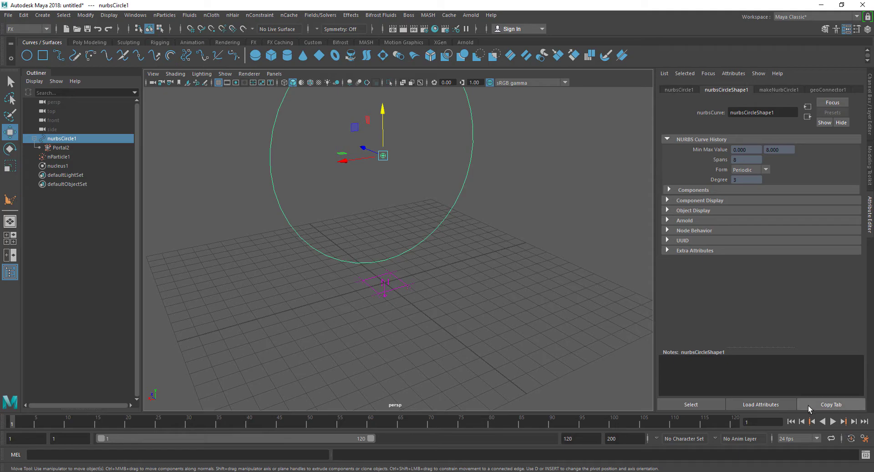
Step: Play the simulation with the raised circle and examine how the particles fall to the ground
{"action": "left_click", "coordinate": [833, 421]}
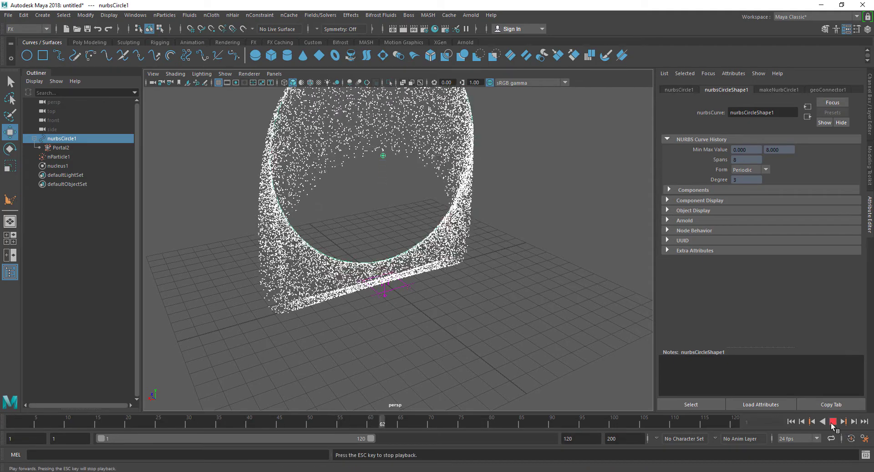
{"action": "left_click", "coordinate": [832, 422]}
{"action": "key", "text": "f"}
{"action": "left_click_drag", "start_coordinate": [455, 273], "coordinate": [478, 272], "text": "alt"}
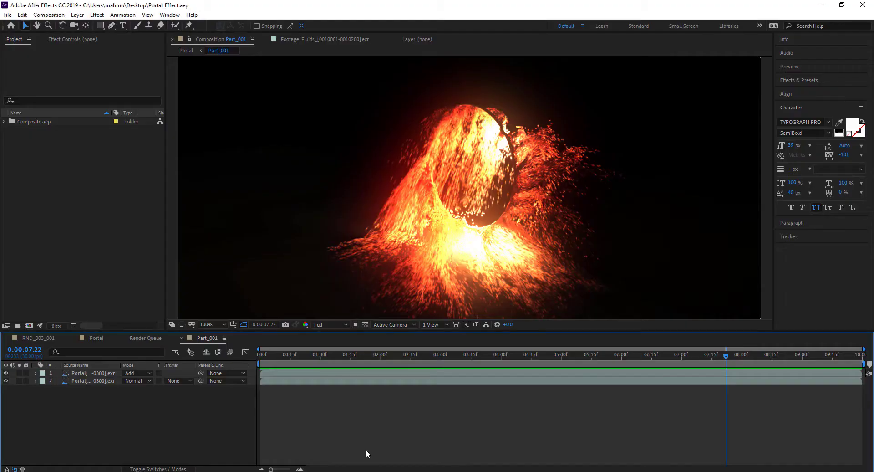
Step: Scrub the Part_001 composition in After Effects to review the rendered portal reference, and switch back to Maya
{"action": "left_click_drag", "start_coordinate": [406, 360], "coordinate": [383, 359]}
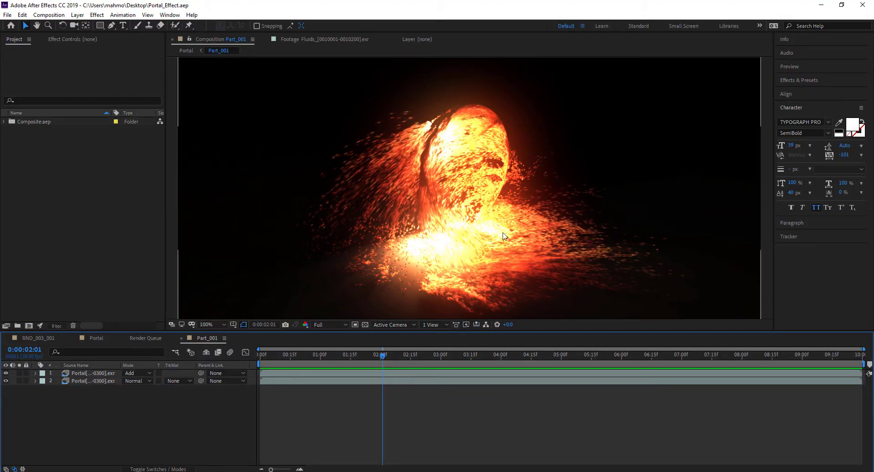
{"action": "key", "text": "alt+Tab"}
{"action": "left_click_drag", "start_coordinate": [455, 282], "coordinate": [462, 336], "text": "alt"}
{"action": "scroll", "coordinate": [486, 331], "scroll_direction": "up", "scroll_amount": 3}
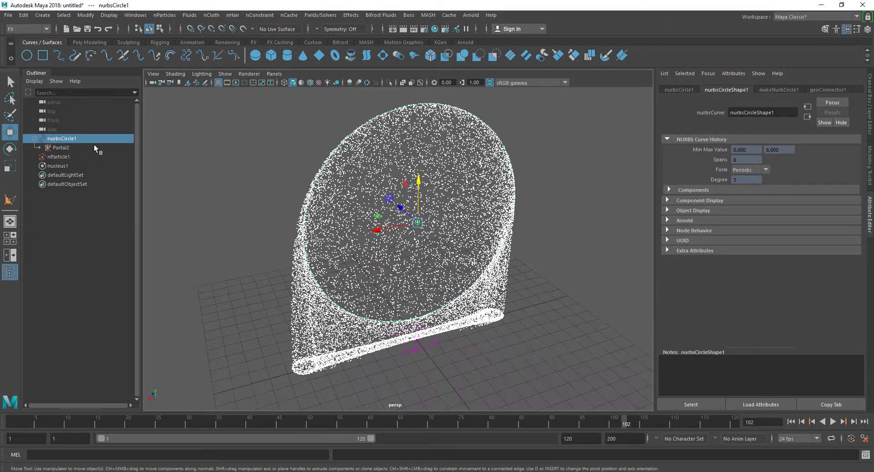
Step: Add a Turbulence field to nParticle1
{"action": "left_click", "coordinate": [58, 157]}
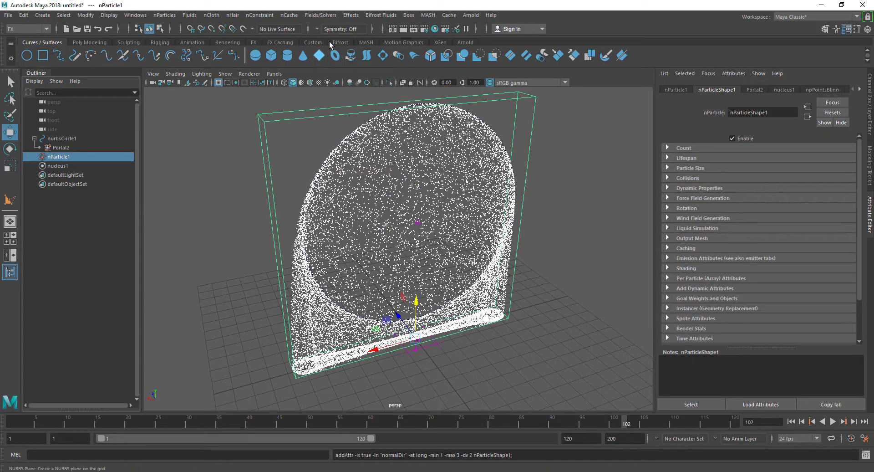
{"action": "left_click", "coordinate": [321, 15]}
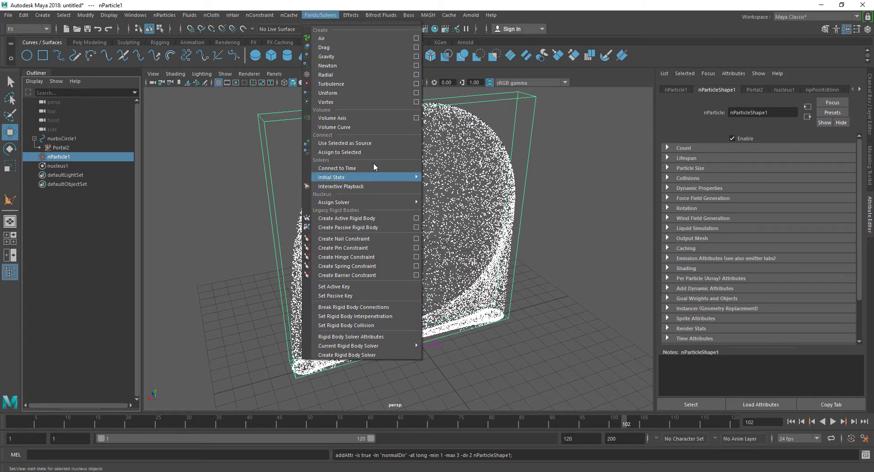
{"action": "left_click", "coordinate": [351, 84]}
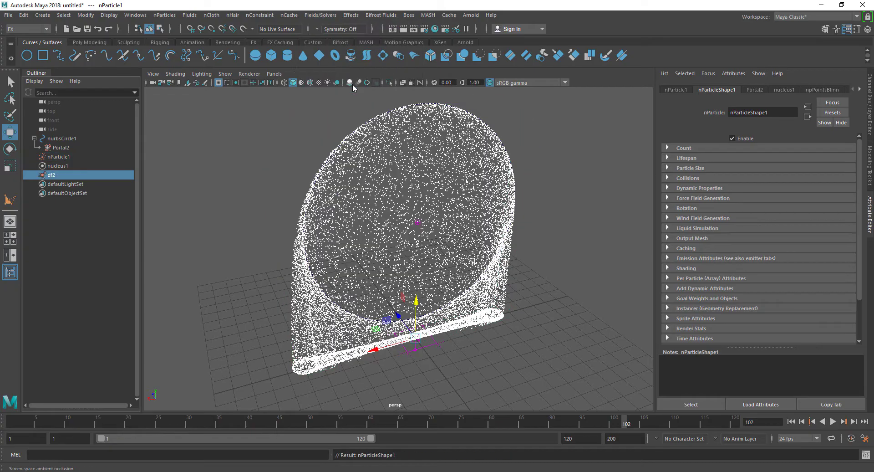
Step: Play the simulation from the first frame and replay it to check the turbulence's effect on the particles
{"action": "left_click", "coordinate": [792, 422]}
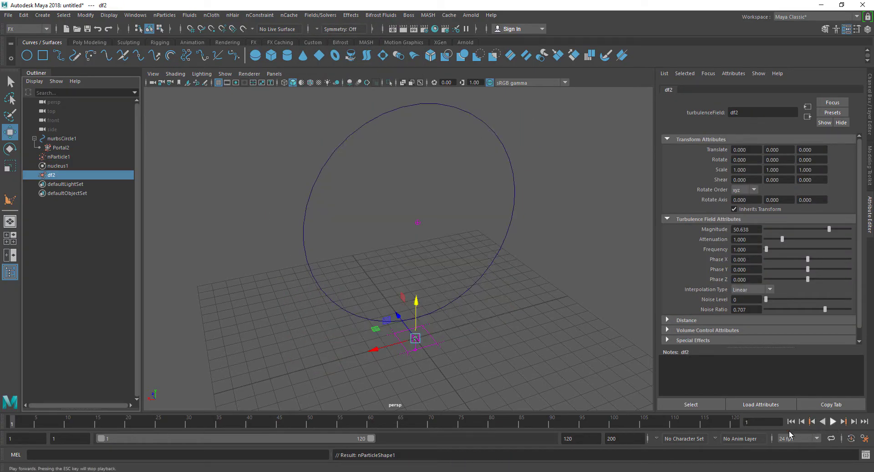
{"action": "left_click", "coordinate": [833, 421]}
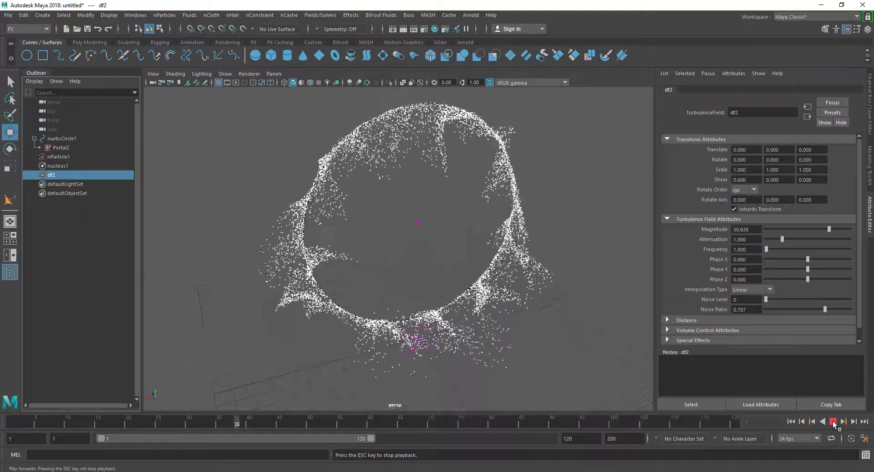
{"action": "left_click", "coordinate": [832, 420]}
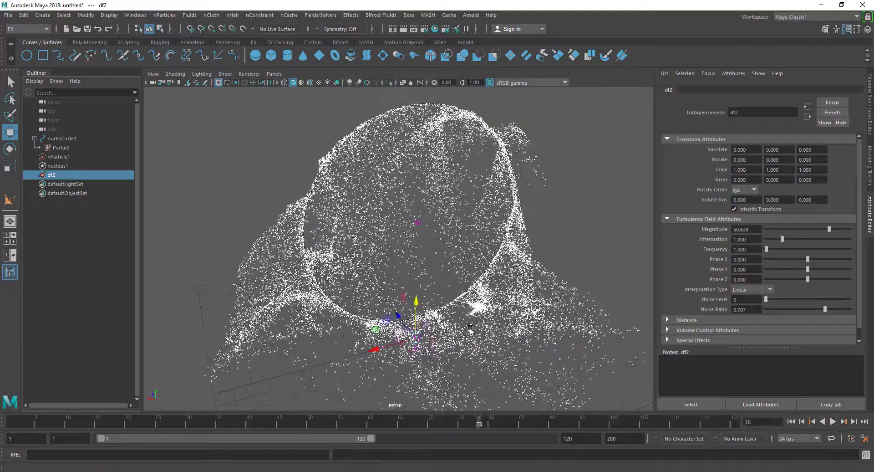
{"action": "left_click", "coordinate": [833, 421]}
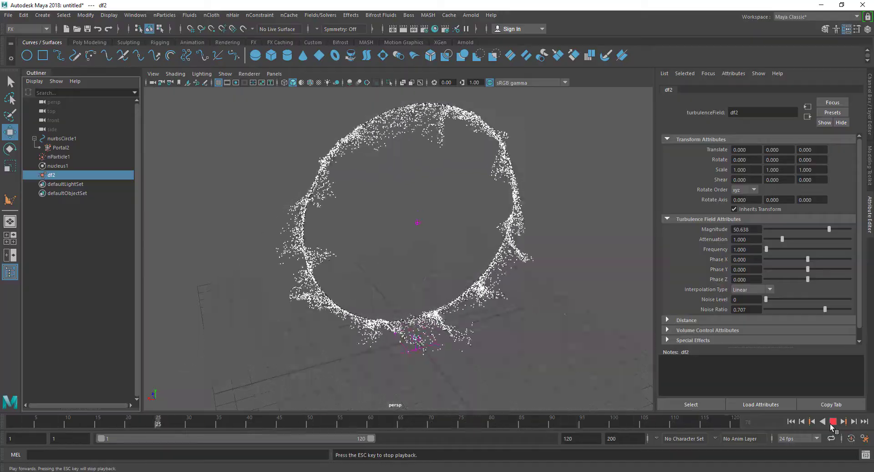
{"action": "key", "text": "Escape"}
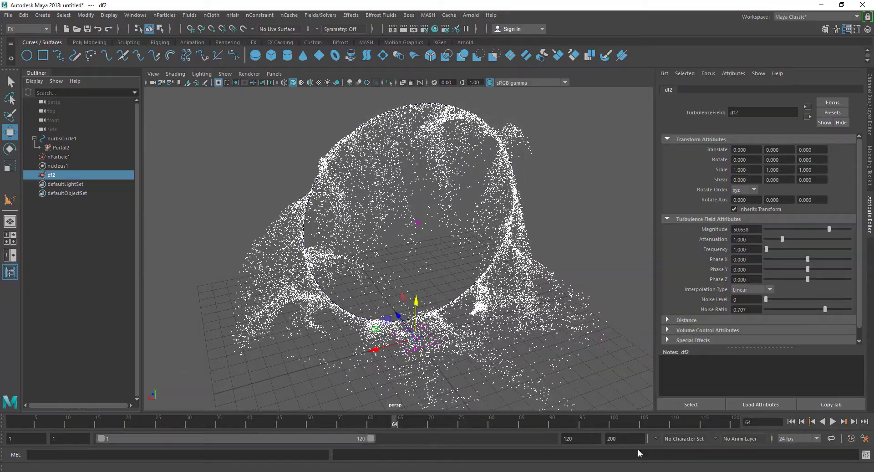
Step: Extend the animation end time and playback range to frame 500, and play the longer simulation
{"action": "type", "text": "500"}
{"action": "key", "text": "Return"}
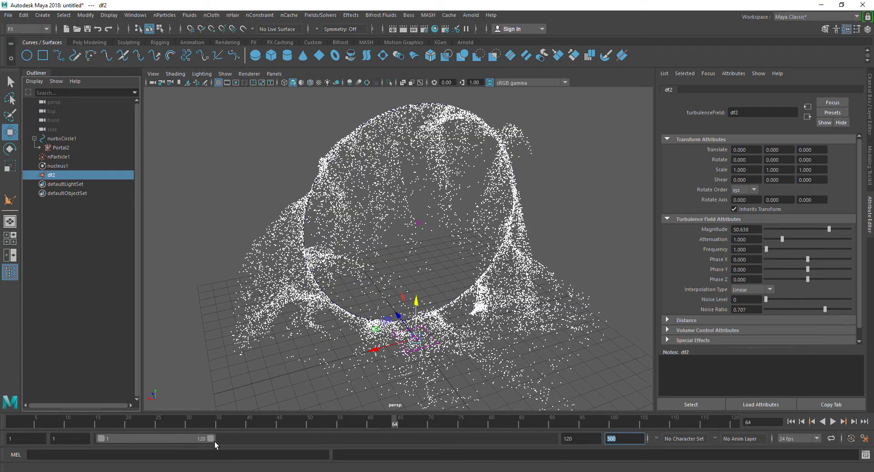
{"action": "left_click_drag", "start_coordinate": [211, 439], "coordinate": [763, 442]}
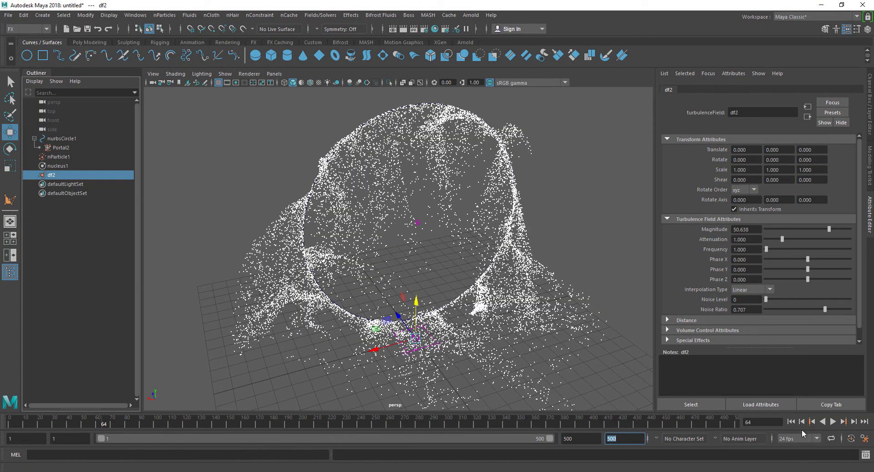
{"action": "left_click", "coordinate": [832, 420]}
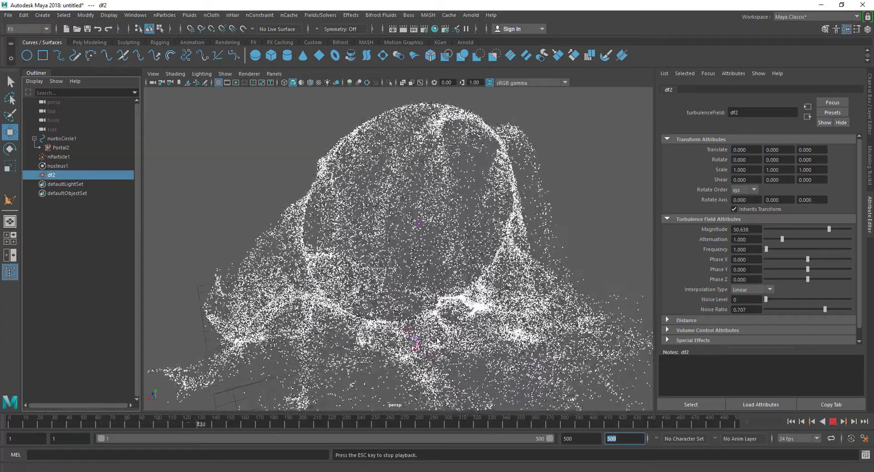
Step: Watch the longer simulation from another angle, stop it, and inspect how the particles spread around the portal
{"action": "left_click_drag", "start_coordinate": [387, 339], "coordinate": [484, 336], "text": "alt"}
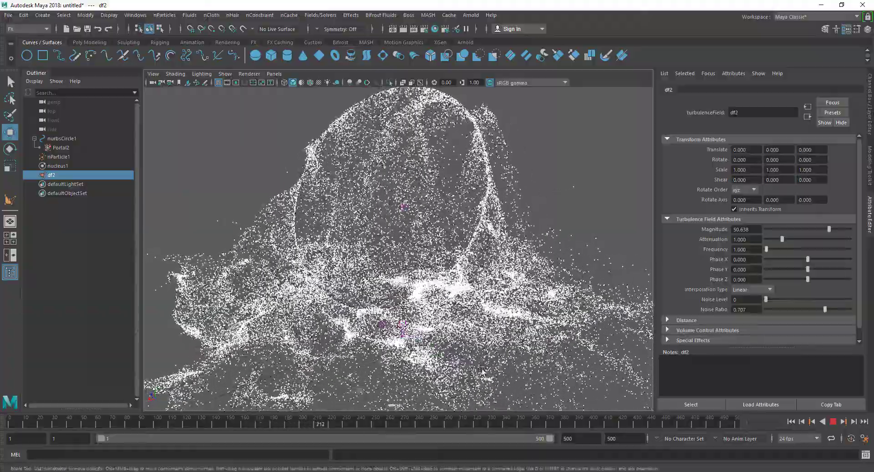
{"action": "left_click", "coordinate": [832, 422]}
{"action": "left_click_drag", "start_coordinate": [278, 356], "coordinate": [439, 316], "text": "alt"}
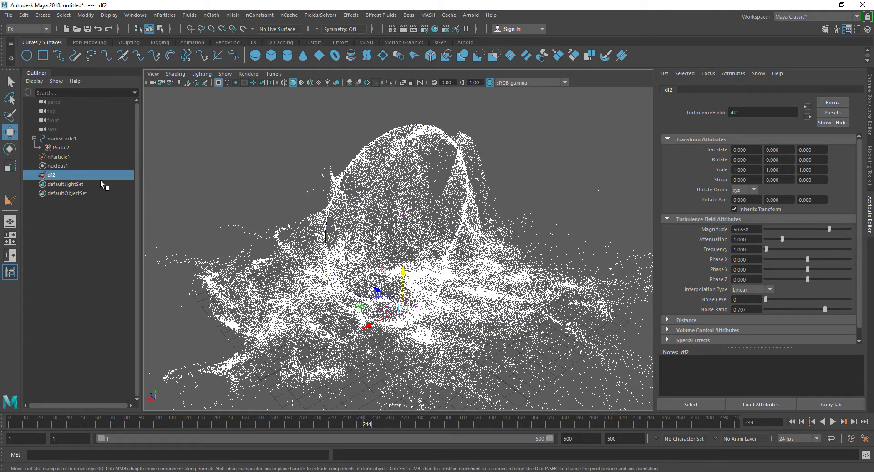
Step: Set nParticle1's lifespan mode to Random range with a Lifespan Random of 1
{"action": "left_click", "coordinate": [58, 157]}
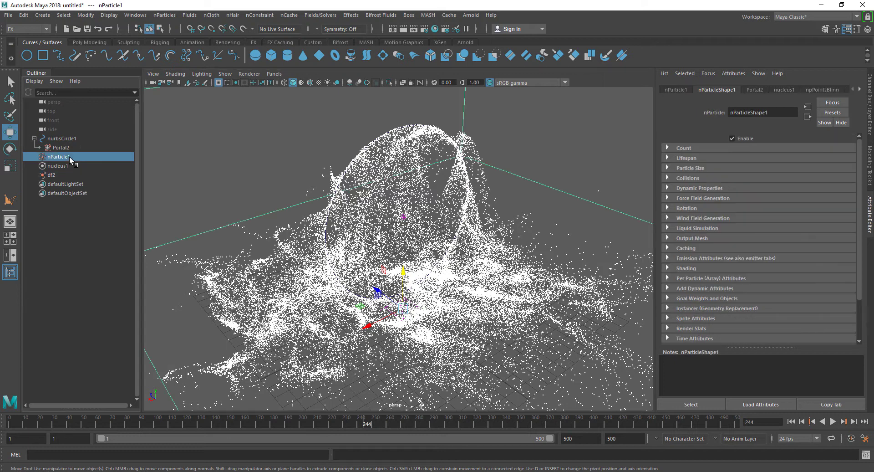
{"action": "left_click", "coordinate": [686, 158]}
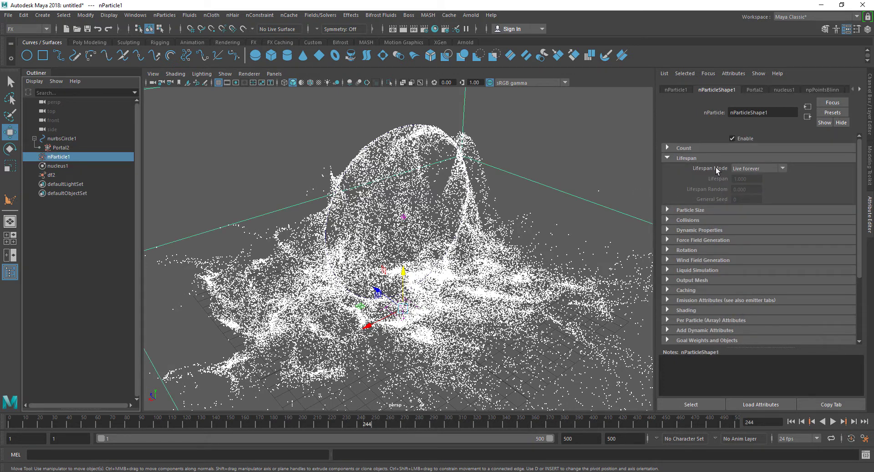
{"action": "left_click", "coordinate": [744, 169]}
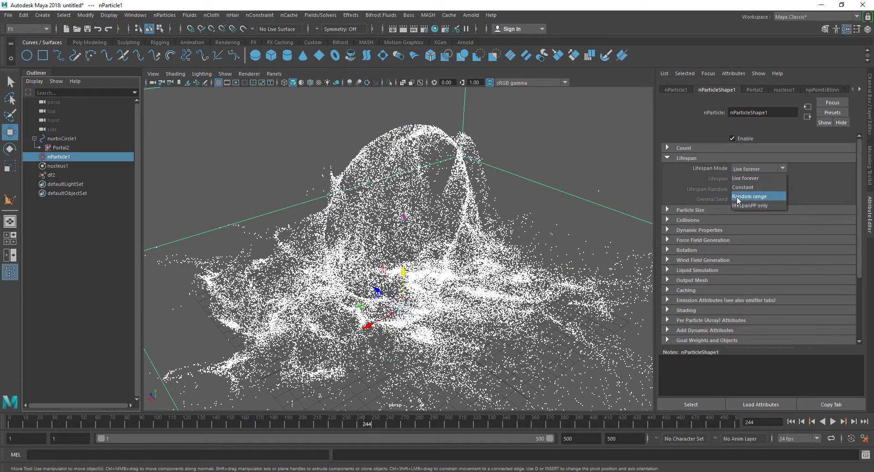
{"action": "left_click", "coordinate": [751, 197]}
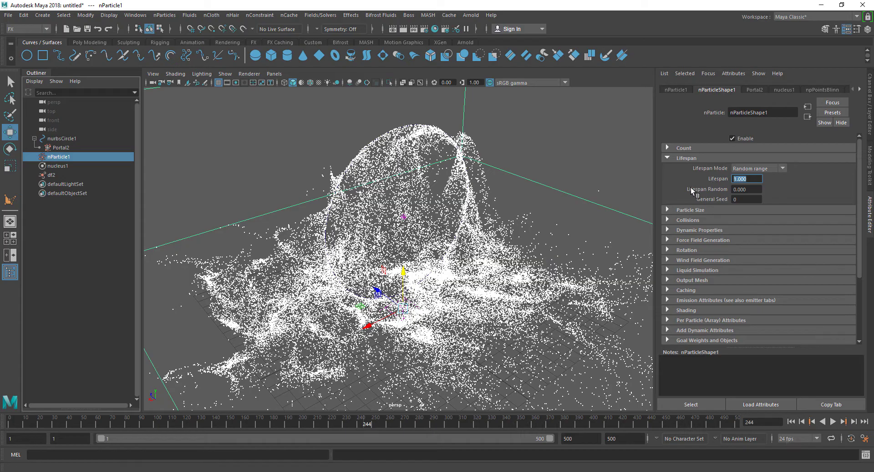
{"action": "key", "text": "Tab"}
{"action": "type", "text": "1"}
{"action": "key", "text": "Return"}
Step: Play the simulation from the first frame to check the random particle lifespan, and stop it
{"action": "left_click", "coordinate": [791, 421]}
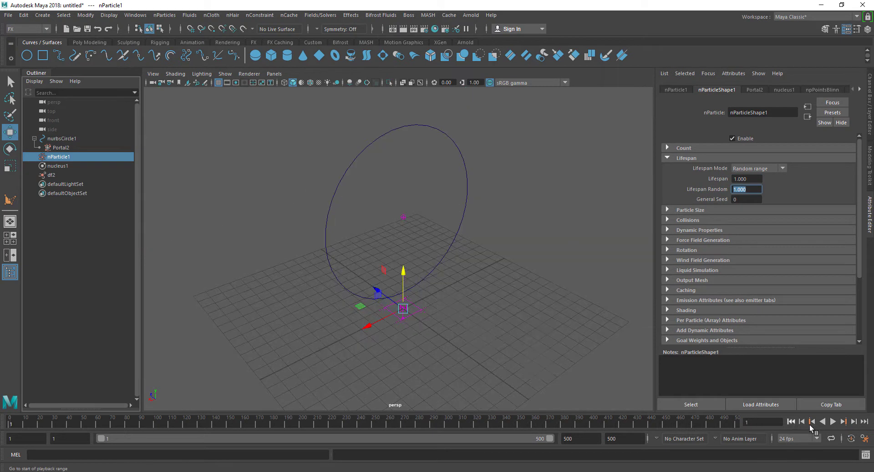
{"action": "left_click", "coordinate": [833, 421]}
{"action": "left_click", "coordinate": [834, 421]}
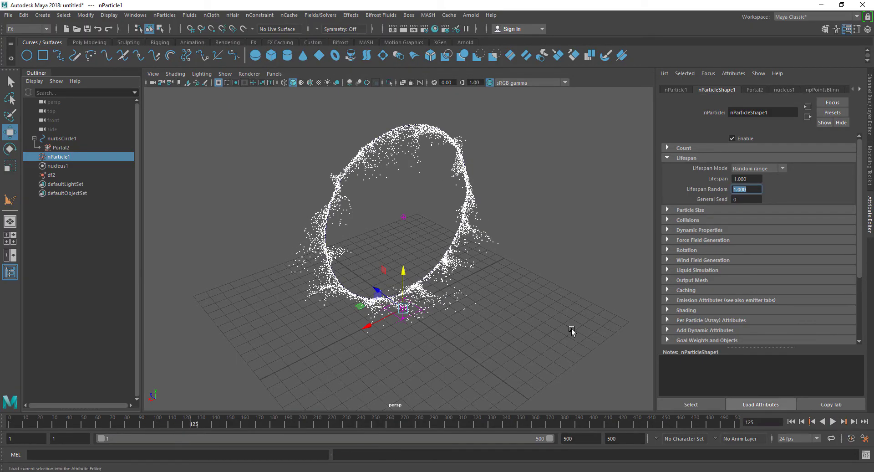
Step: Set nParticle1's Lifespan to 3 and replay the simulation from the first frame to check the longer-lived particles
{"action": "left_click", "coordinate": [752, 178]}
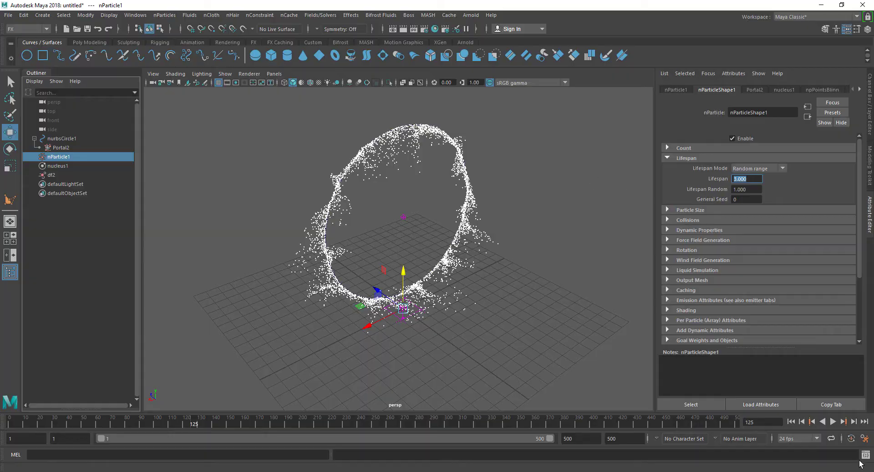
{"action": "left_click", "coordinate": [791, 421]}
{"action": "left_click", "coordinate": [832, 421]}
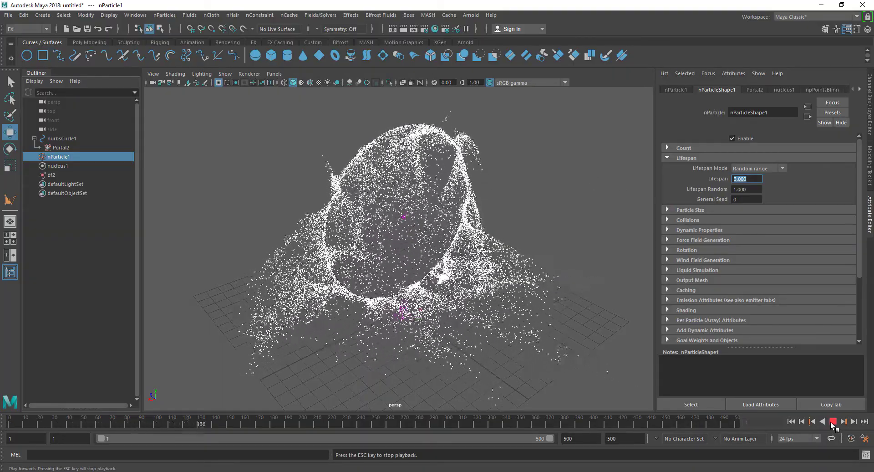
{"action": "left_click", "coordinate": [832, 423]}
{"action": "left_click_drag", "start_coordinate": [432, 301], "coordinate": [371, 315], "text": "alt"}
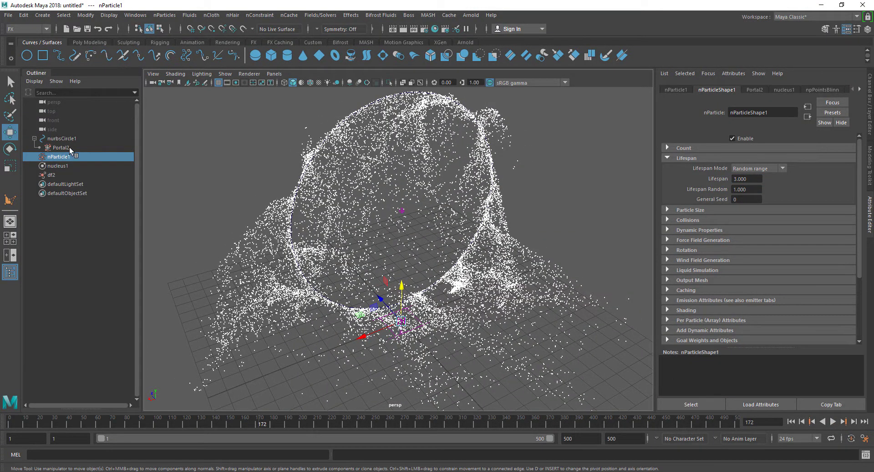
Step: Set the Portal2 emitter's rate to 15000 particles per second and replay the simulation from the first frame
{"action": "left_click", "coordinate": [63, 147]}
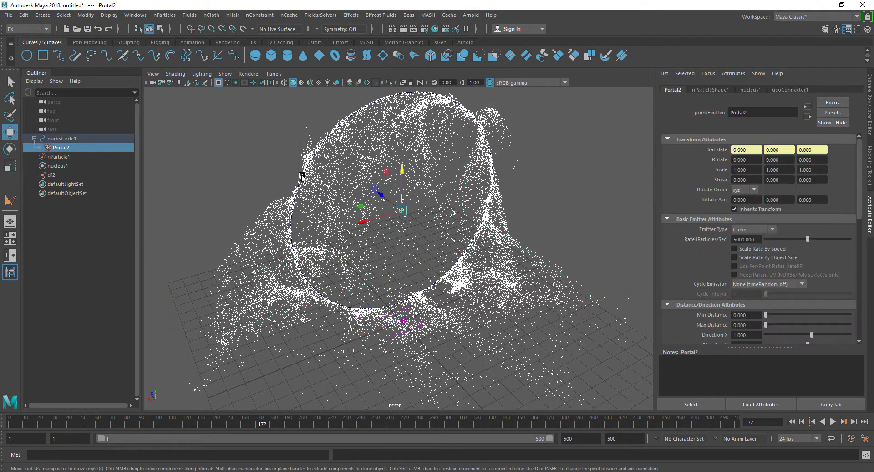
{"action": "left_click_drag", "start_coordinate": [756, 239], "coordinate": [580, 236]}
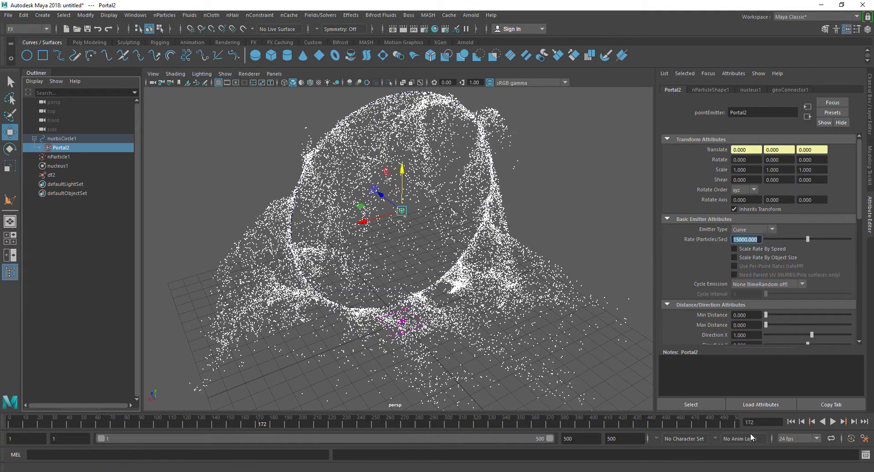
{"action": "left_click", "coordinate": [791, 422]}
{"action": "left_click", "coordinate": [832, 422]}
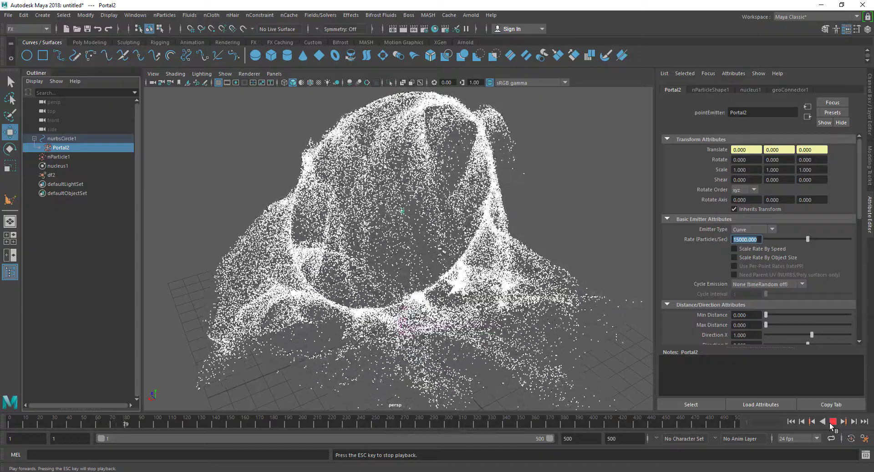
{"action": "left_click", "coordinate": [833, 421]}
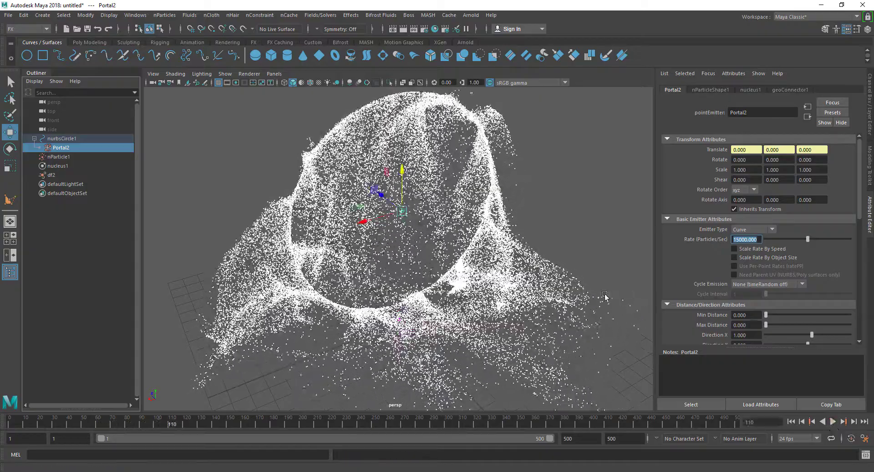
{"action": "scroll", "coordinate": [394, 285], "scroll_direction": "down", "scroll_amount": 3}
{"action": "scroll", "coordinate": [394, 285], "scroll_direction": "up", "scroll_amount": 3}
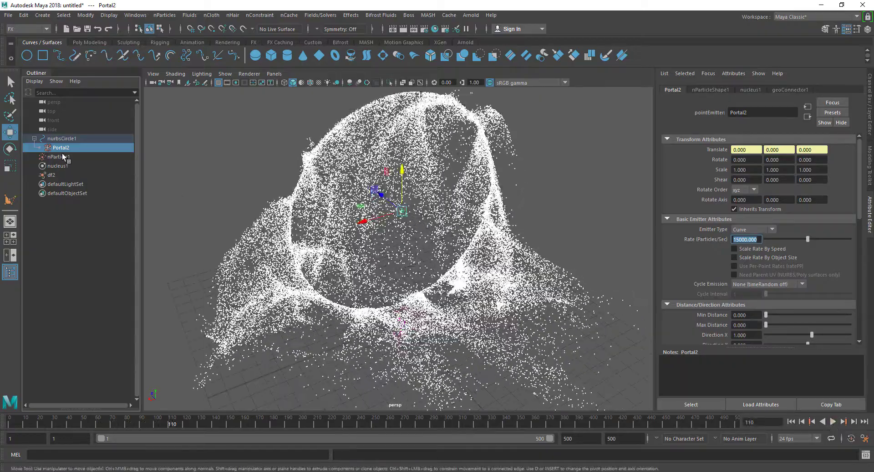
Step: Rename the df2 field to Turbulence
{"action": "left_click", "coordinate": [57, 175]}
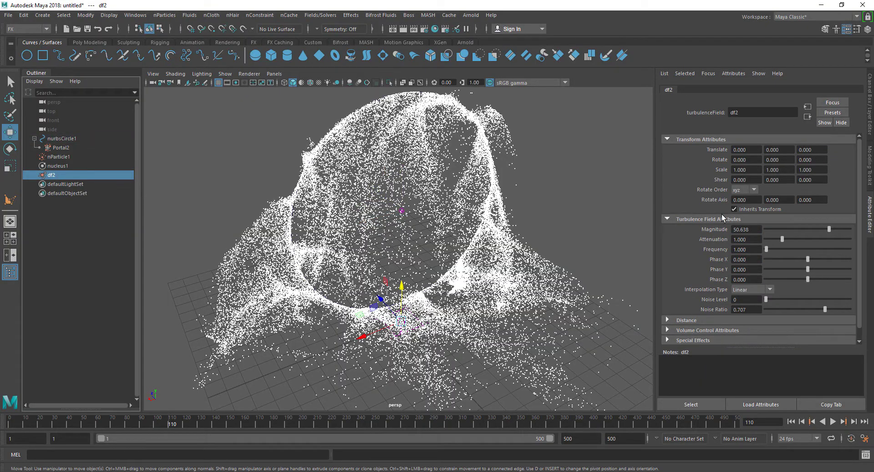
{"action": "right_click", "coordinate": [51, 177]}
{"action": "left_click", "coordinate": [56, 175]}
{"action": "double_click", "coordinate": [57, 176]}
{"action": "type", "text": "Tur"}
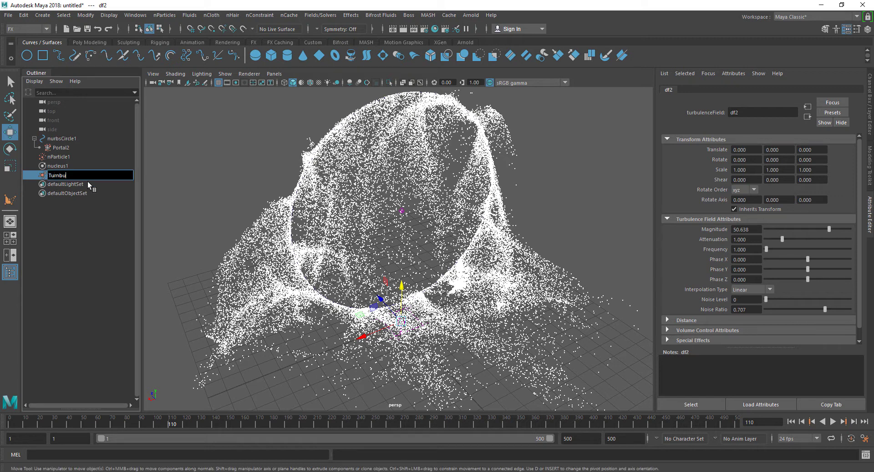
{"action": "type", "text": "bulence"}
{"action": "key", "text": "Return"}
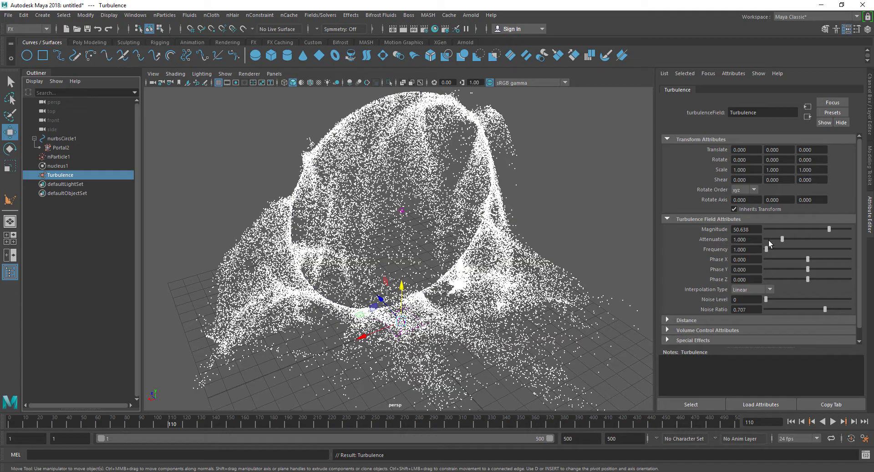
Step: Try an attenuation of 0.546 on the Turbulence field, playing the simulation from the first frame and inspecting the particles
{"action": "left_click", "coordinate": [792, 423]}
{"action": "left_click", "coordinate": [833, 422]}
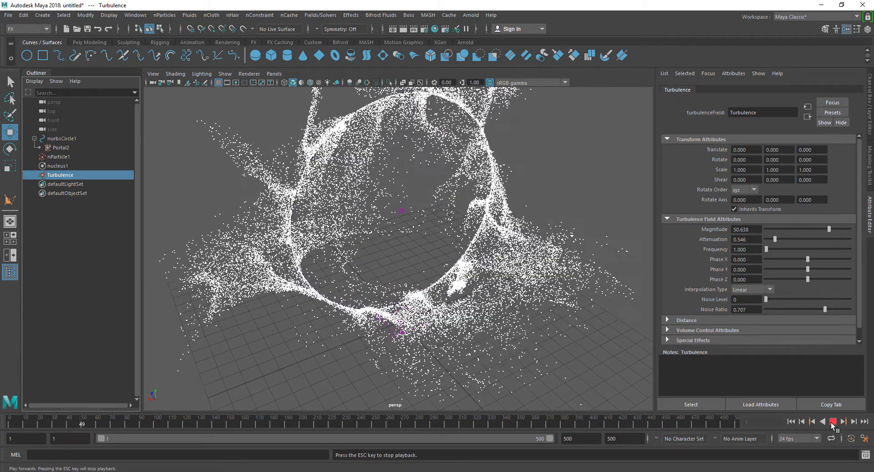
{"action": "left_click", "coordinate": [833, 422]}
{"action": "scroll", "coordinate": [382, 283], "scroll_direction": "down", "scroll_amount": 5}
{"action": "left_click_drag", "start_coordinate": [382, 284], "coordinate": [403, 285], "text": "alt"}
{"action": "left_click", "coordinate": [833, 422]}
{"action": "left_click", "coordinate": [833, 422]}
Step: Set the Turbulence field's attenuation to 0.75, replay the simulation from the first frame, and inspect the particles up close
{"action": "left_click", "coordinate": [752, 239]}
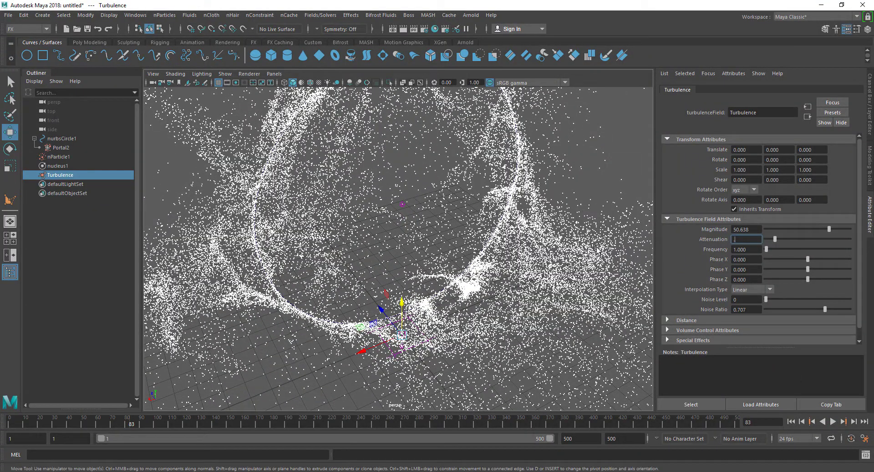
{"action": "scroll", "coordinate": [378, 205], "scroll_direction": "down", "scroll_amount": 3}
{"action": "middle_click_drag", "start_coordinate": [378, 204], "coordinate": [385, 233], "text": "alt"}
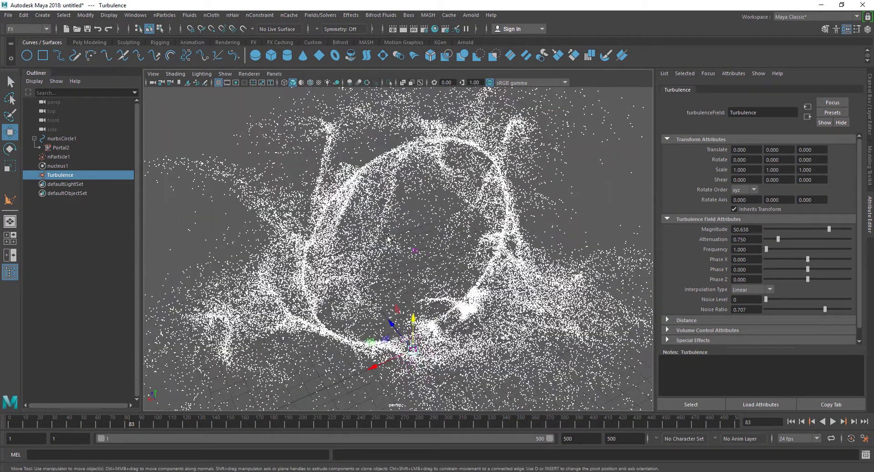
{"action": "left_click", "coordinate": [792, 421]}
{"action": "left_click", "coordinate": [834, 422]}
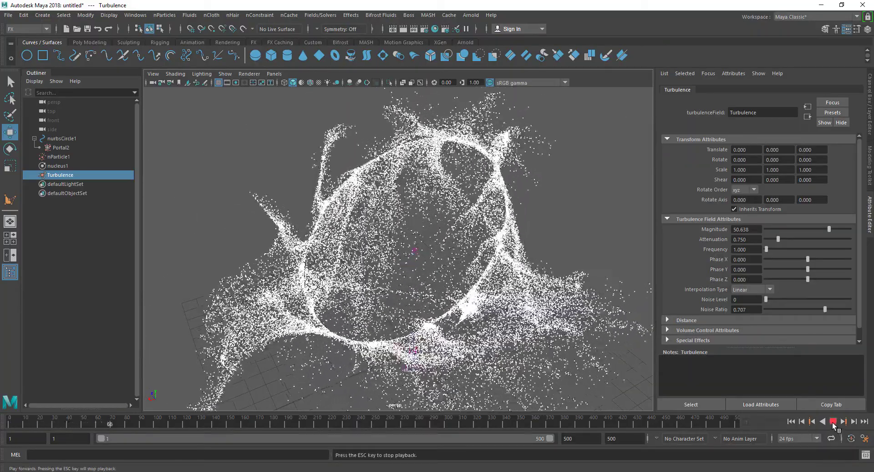
{"action": "left_click", "coordinate": [834, 422]}
{"action": "left_click_drag", "start_coordinate": [411, 344], "coordinate": [417, 263], "text": "alt"}
{"action": "left_click_drag", "start_coordinate": [466, 302], "coordinate": [454, 301], "text": "alt"}
{"action": "scroll", "coordinate": [453, 302], "scroll_direction": "up", "scroll_amount": 4}
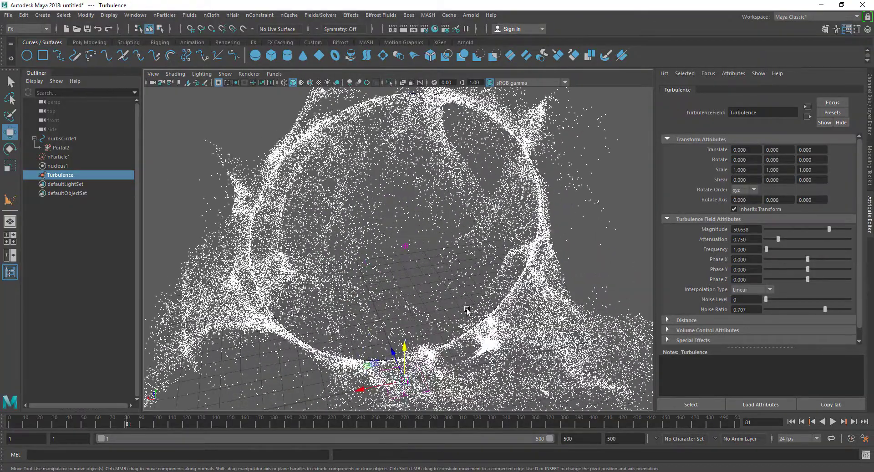
Step: Add a Vortex field to nParticle1
{"action": "double_click", "coordinate": [63, 161]}
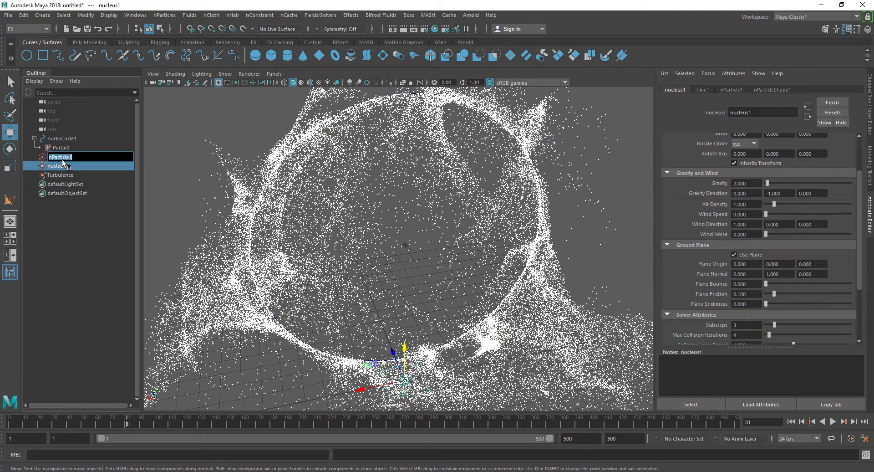
{"action": "left_click", "coordinate": [151, 160]}
{"action": "left_click", "coordinate": [69, 156]}
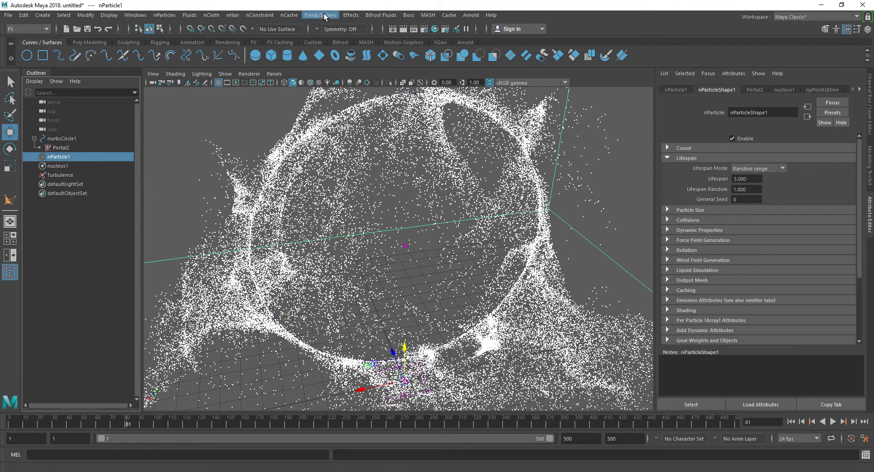
{"action": "left_click", "coordinate": [320, 15]}
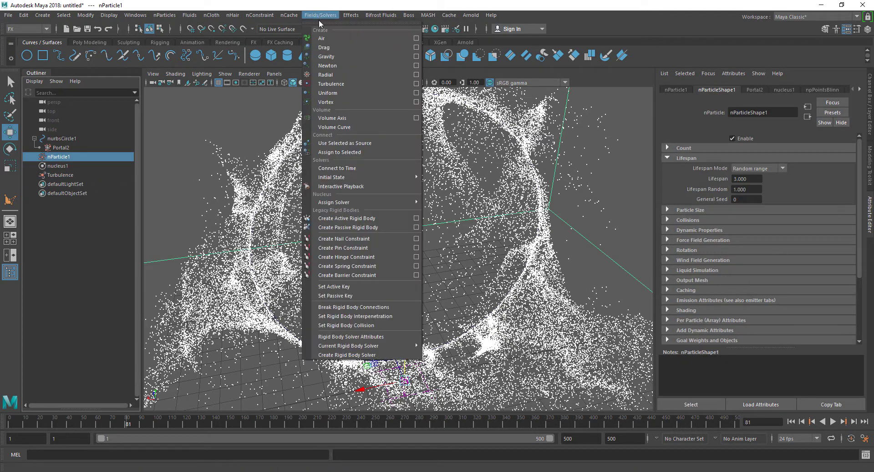
{"action": "left_click", "coordinate": [398, 106]}
Step: Play the simulation from the first frame and inspect the vortex's effect on the particles from several angles
{"action": "left_click", "coordinate": [792, 422]}
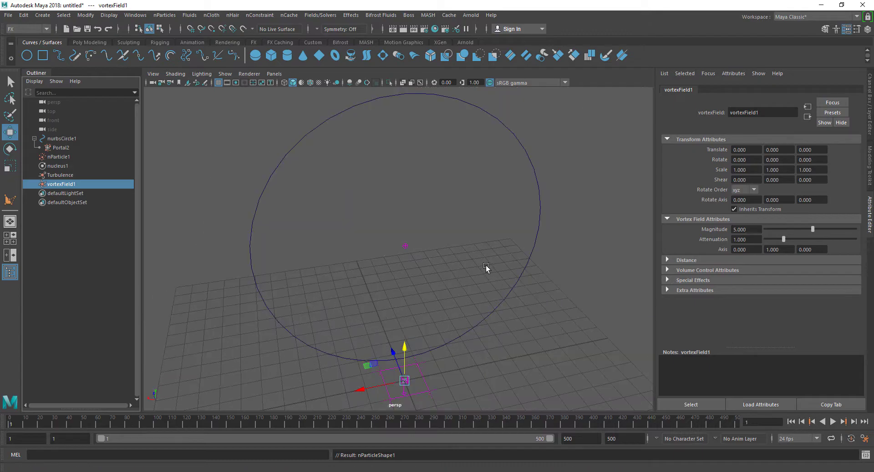
{"action": "left_click", "coordinate": [833, 421]}
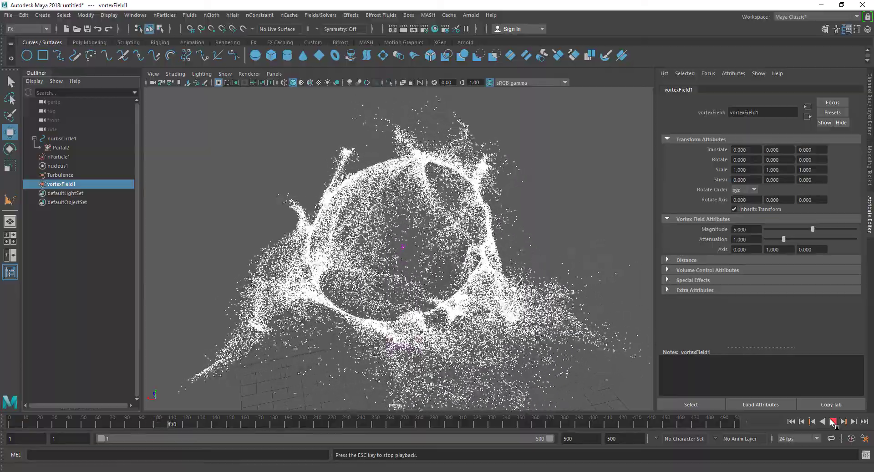
{"action": "left_click", "coordinate": [832, 421]}
{"action": "left_click_drag", "start_coordinate": [410, 337], "coordinate": [405, 315], "text": "alt"}
{"action": "scroll", "coordinate": [441, 338], "scroll_direction": "up", "scroll_amount": 4}
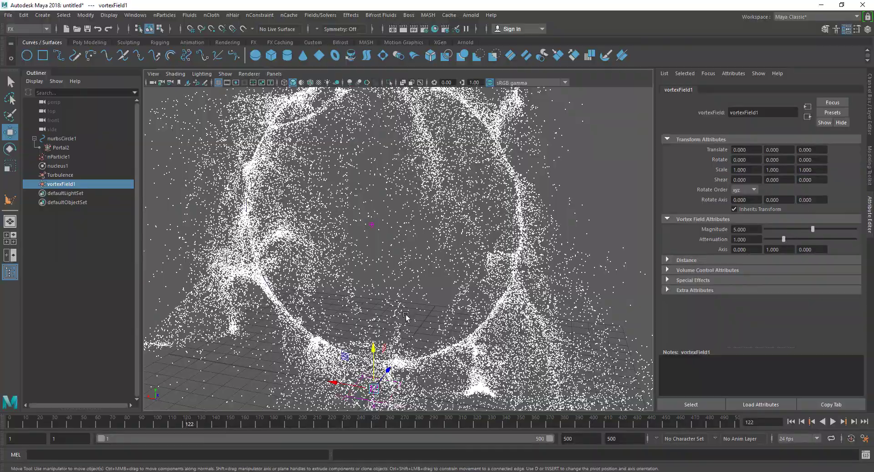
{"action": "scroll", "coordinate": [403, 295], "scroll_direction": "down", "scroll_amount": 5}
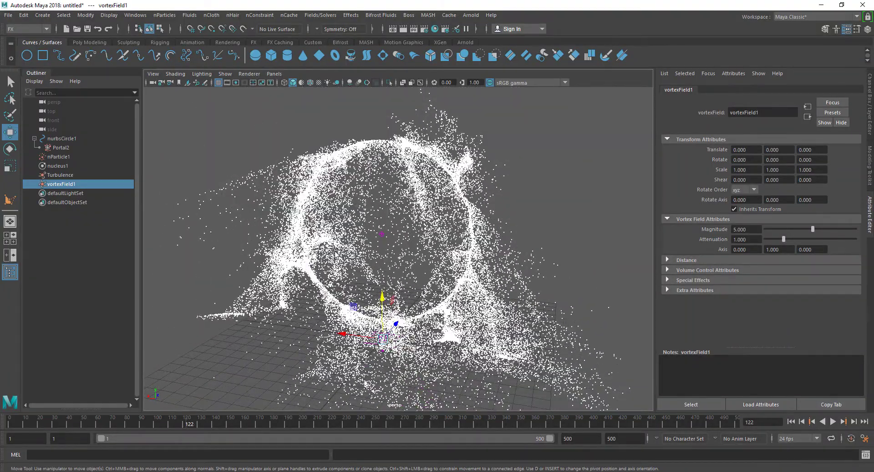
{"action": "left_click_drag", "start_coordinate": [335, 252], "coordinate": [417, 309], "text": "alt"}
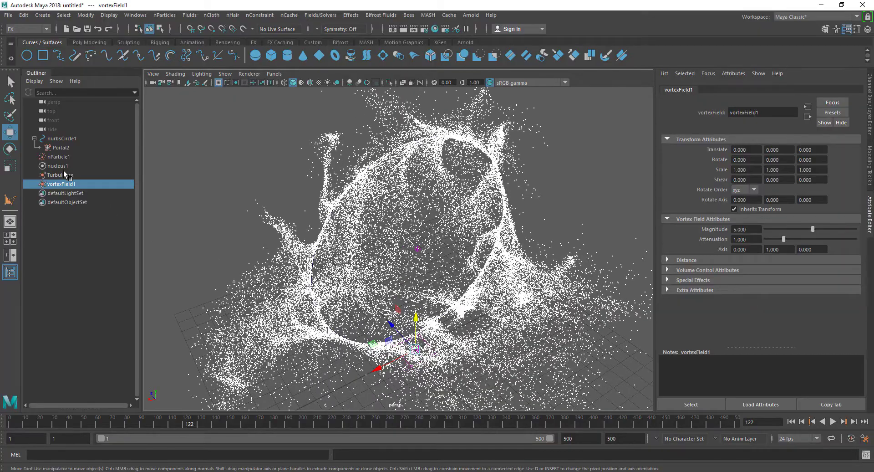
Step: Set the Turbulence field's attenuation to 0.85, replay the simulation from the first frame, and inspect the particles
{"action": "left_click", "coordinate": [58, 175]}
{"action": "left_click", "coordinate": [751, 240]}
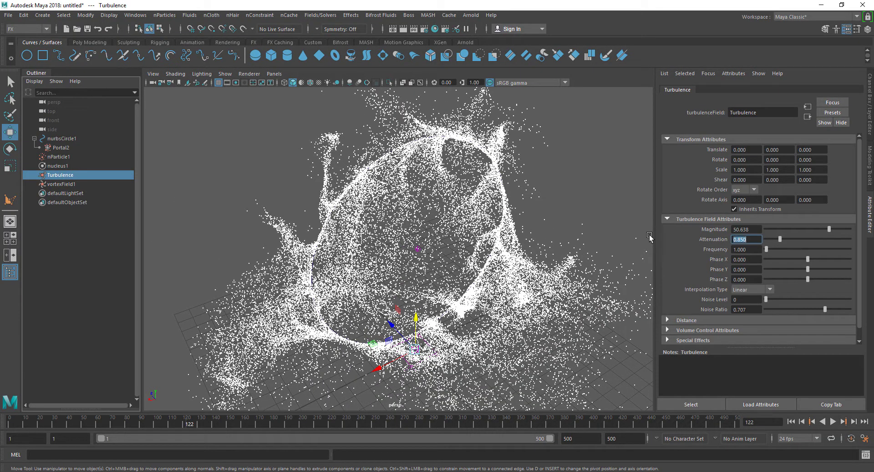
{"action": "left_click", "coordinate": [790, 422]}
{"action": "left_click", "coordinate": [832, 421]}
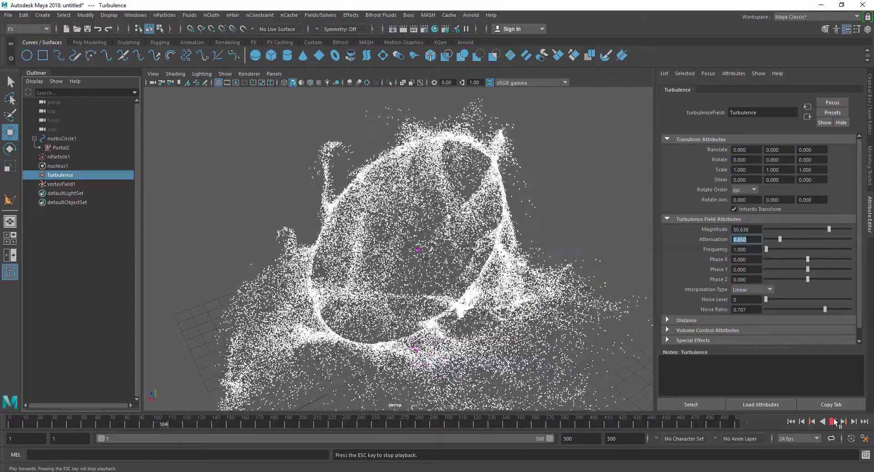
{"action": "left_click", "coordinate": [833, 421]}
{"action": "left_click_drag", "start_coordinate": [410, 291], "coordinate": [350, 378], "text": "alt"}
{"action": "scroll", "coordinate": [389, 309], "scroll_direction": "up", "scroll_amount": 3}
{"action": "middle_click_drag", "start_coordinate": [407, 341], "coordinate": [420, 302], "text": "alt"}
{"action": "left_click_drag", "start_coordinate": [416, 334], "coordinate": [404, 325], "text": "alt"}
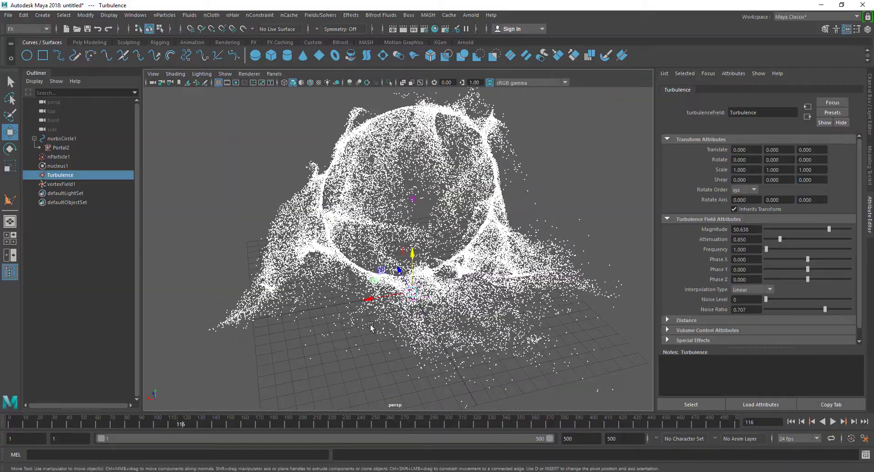
Step: Create a polygon plane at the origin beneath the portal
{"action": "left_click", "coordinate": [307, 255]}
{"action": "right_click_drag", "start_coordinate": [472, 350], "coordinate": [423, 290], "text": "shift"}
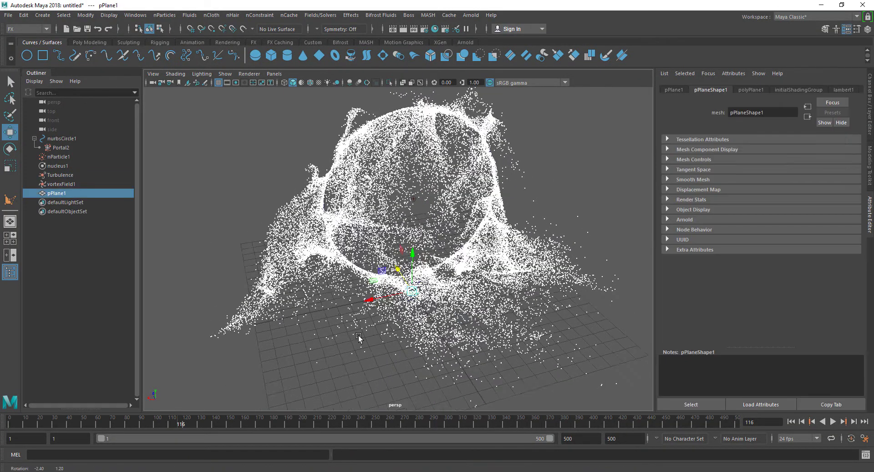
Step: Scale the polygon plane up uniformly into a large floor extending well beyond the portal and its particles
{"action": "left_click_drag", "start_coordinate": [358, 337], "coordinate": [396, 332], "text": "alt"}
{"action": "key", "text": "r"}
{"action": "left_click_drag", "start_coordinate": [413, 287], "coordinate": [860, 230]}
Step: Assign a new Lambert material to the floor plane and darken its color to a very dark grey
{"action": "left_click", "coordinate": [572, 118]}
{"action": "left_click", "coordinate": [568, 273]}
{"action": "right_click_drag", "start_coordinate": [525, 174], "coordinate": [606, 416]}
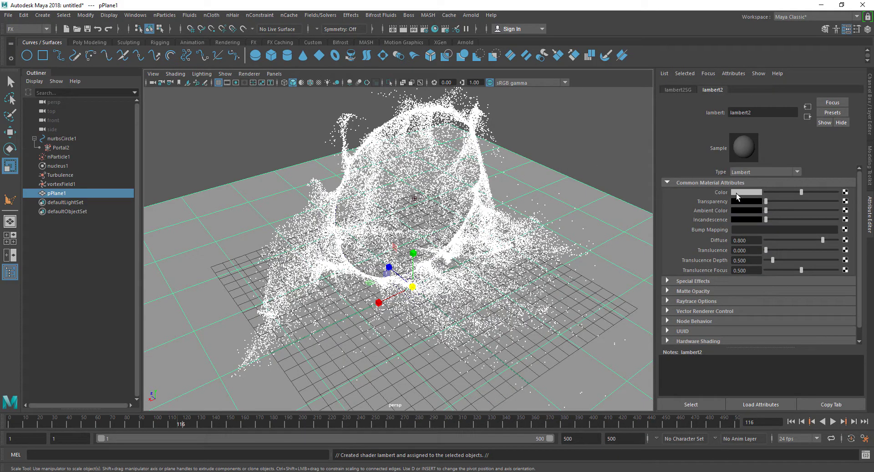
{"action": "left_click", "coordinate": [738, 193]}
{"action": "left_click_drag", "start_coordinate": [718, 241], "coordinate": [704, 241]}
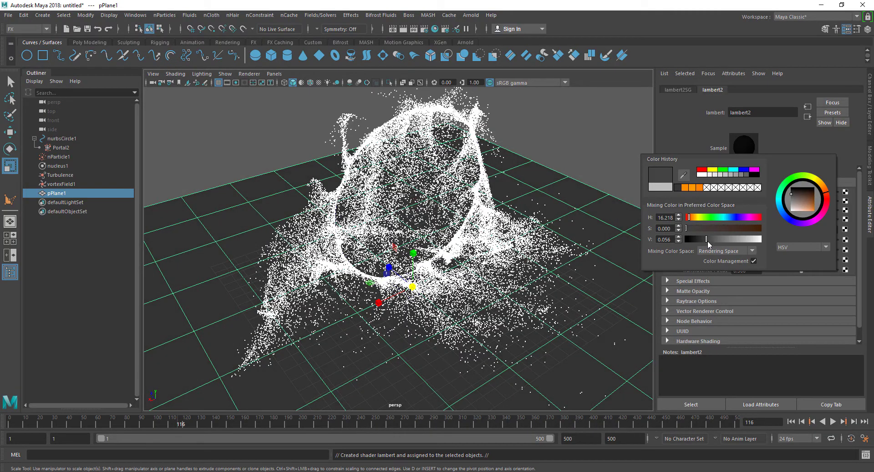
{"action": "middle_click_drag", "start_coordinate": [446, 292], "coordinate": [427, 274], "text": "alt"}
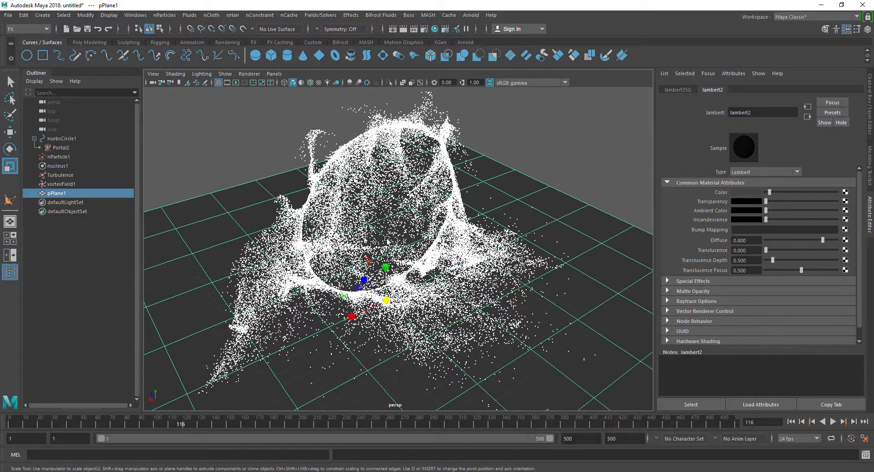
Step: Create an Arnold area light and display the viewport with all scene lights
{"action": "left_click", "coordinate": [471, 15]}
{"action": "mouse_move", "coordinate": [516, 68]}
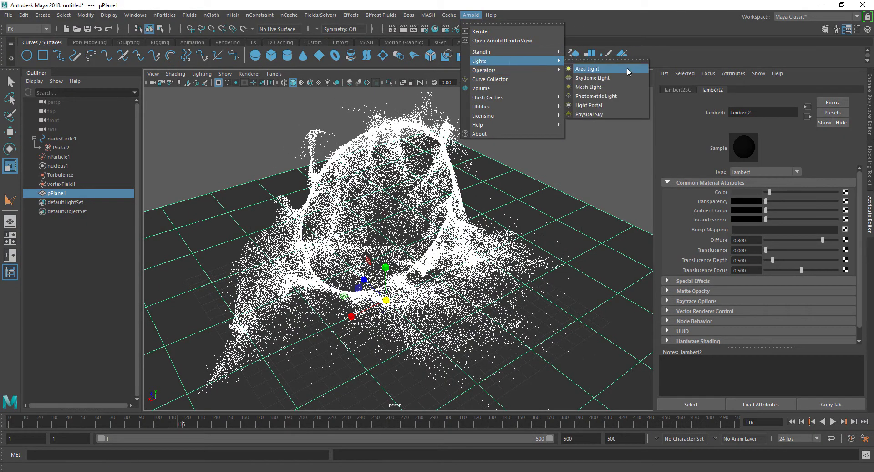
{"action": "left_click", "coordinate": [587, 68]}
{"action": "mouse_move", "coordinate": [293, 330]}
{"action": "left_mouse_down", "text": "alt"}
{"action": "mouse_move", "coordinate": [315, 318]}
{"action": "mouse_move", "coordinate": [300, 323]}
{"action": "left_mouse_up", "text": "alt"}
{"action": "key", "text": "7"}
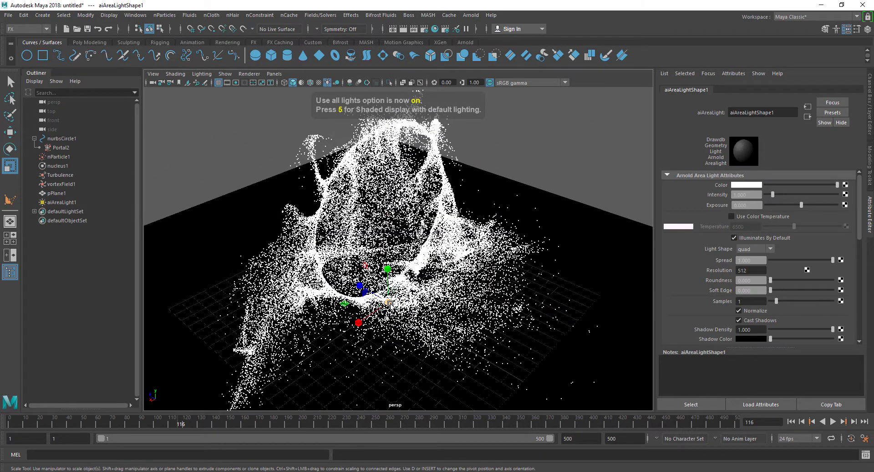
Step: Move the area light straight up so it sits above the floor plane inside the portal ring
{"action": "key", "text": "w"}
{"action": "left_click_drag", "start_coordinate": [388, 284], "coordinate": [387, 248]}
{"action": "left_click_drag", "start_coordinate": [338, 337], "coordinate": [318, 341], "text": "alt"}
{"action": "scroll", "coordinate": [417, 345], "scroll_direction": "up", "scroll_amount": 3}
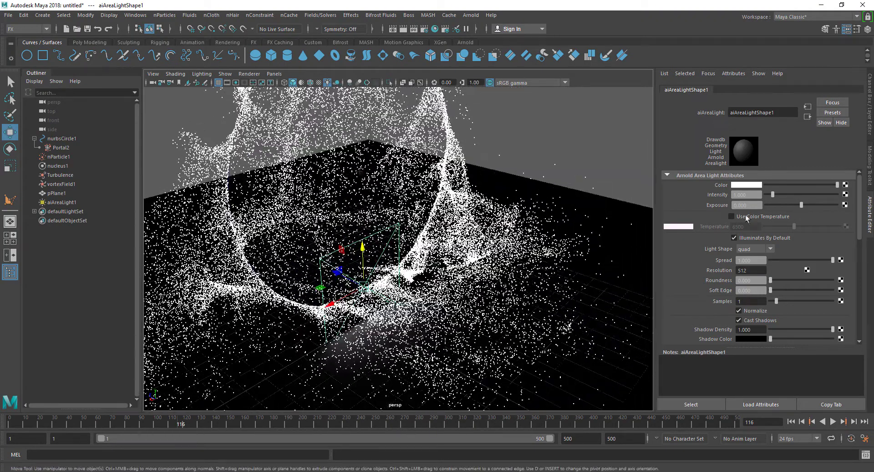
Step: Greatly increase the area light's intensity and open its color for editing
{"action": "left_click_drag", "start_coordinate": [789, 195], "coordinate": [840, 195]}
{"action": "left_click", "coordinate": [748, 185]}
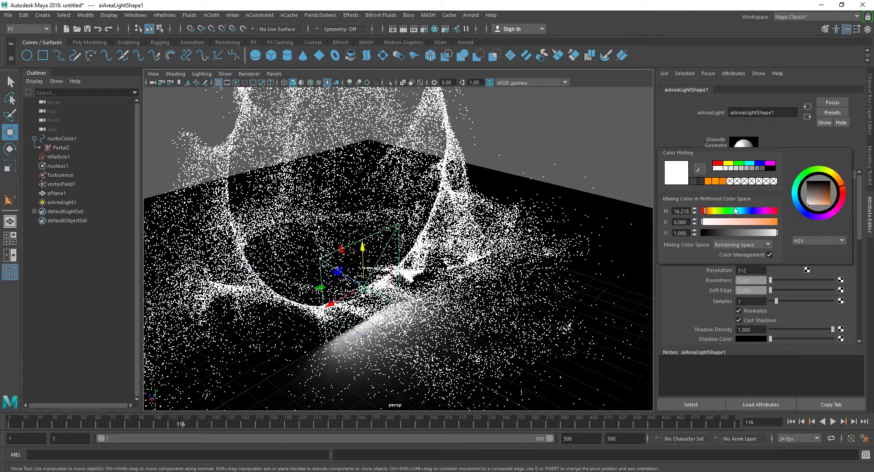
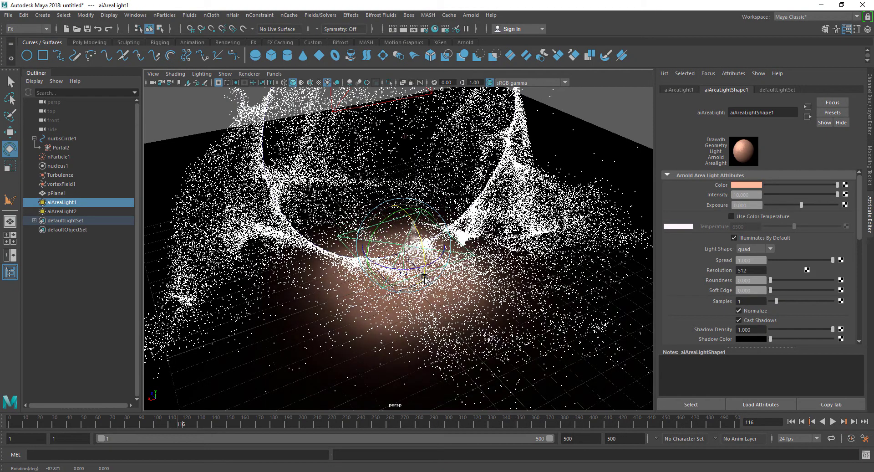
Step: Set the floor area light's X rotation to -90 so it points straight down
{"action": "left_click", "coordinate": [679, 90]}
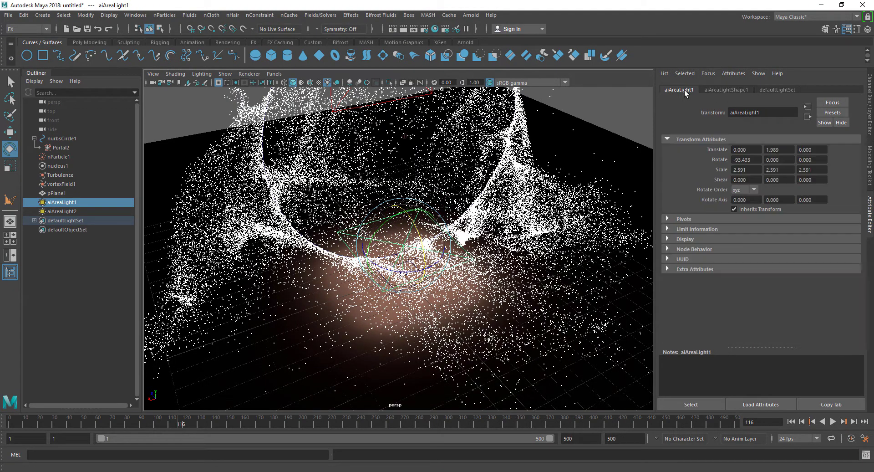
{"action": "left_click", "coordinate": [754, 159]}
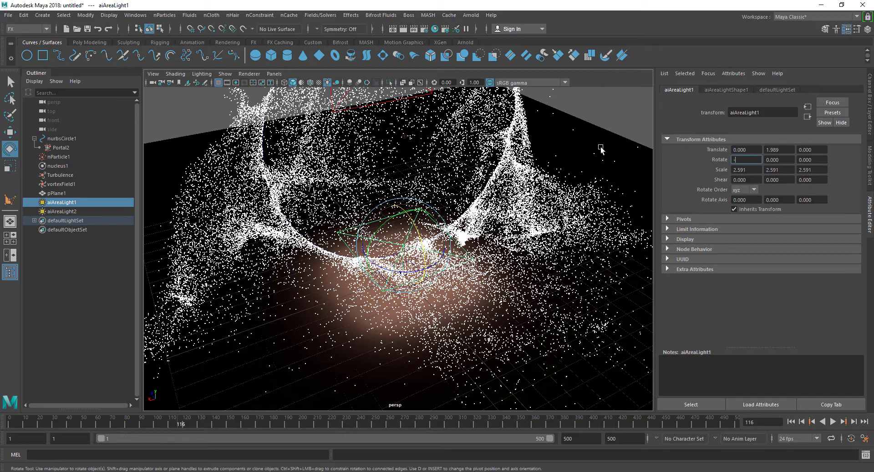
{"action": "key", "text": "Return"}
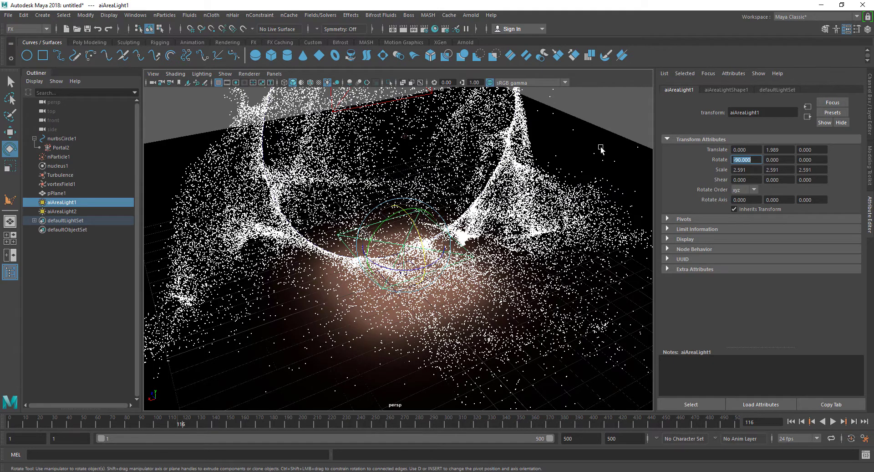
Step: Raise the floor area light's exposure to 5
{"action": "left_click", "coordinate": [724, 90]}
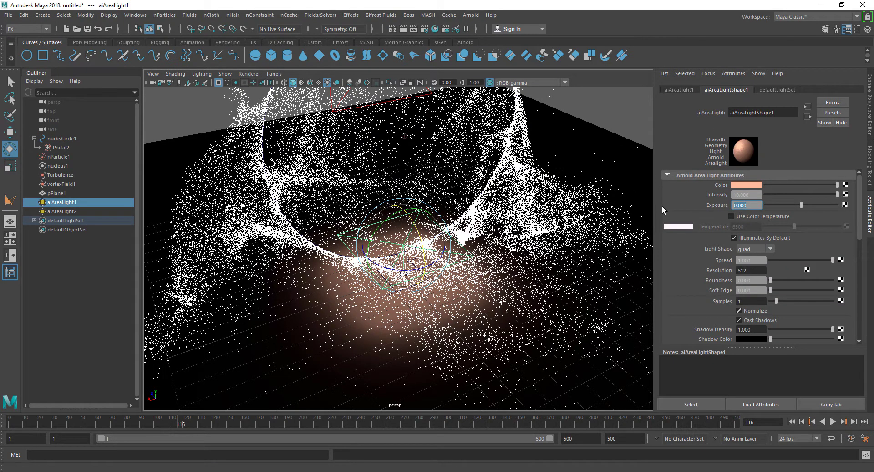
{"action": "type", "text": "5"}
{"action": "key", "text": "Return"}
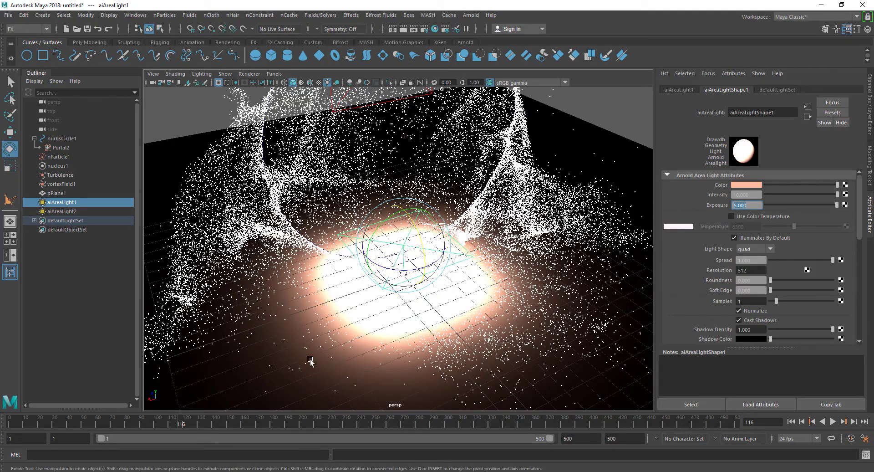
Step: Frame the portal ring and its lit floor, and render the view live in the Arnold RenderView
{"action": "left_click_drag", "start_coordinate": [311, 361], "coordinate": [313, 344], "text": "alt"}
{"action": "left_click_drag", "start_coordinate": [418, 282], "coordinate": [451, 346], "text": "alt"}
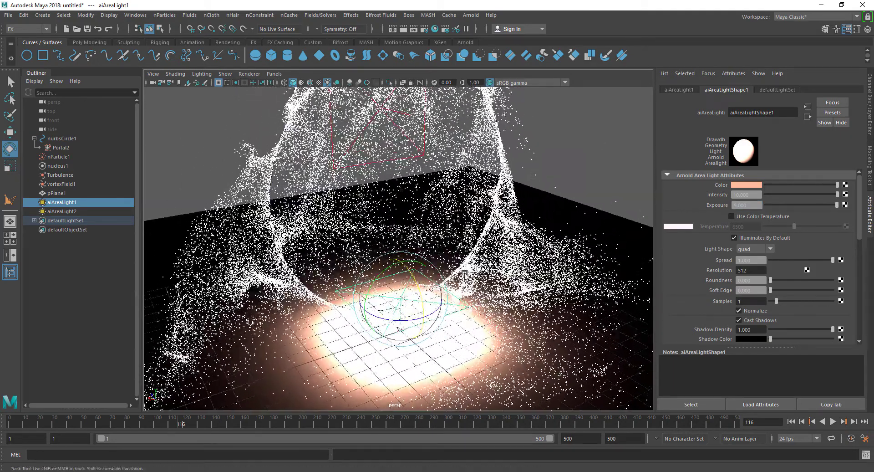
{"action": "middle_click_drag", "start_coordinate": [450, 318], "coordinate": [453, 339], "text": "alt"}
{"action": "left_click", "coordinate": [471, 15]}
{"action": "left_click", "coordinate": [496, 39]}
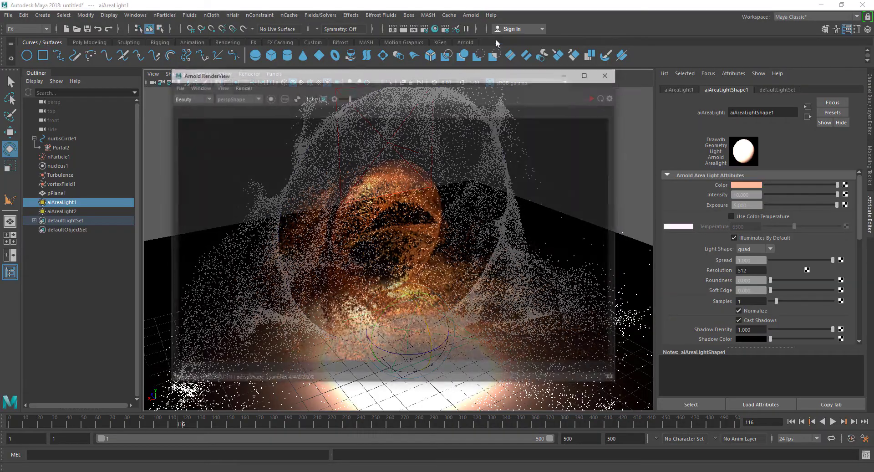
{"action": "left_click", "coordinate": [595, 96]}
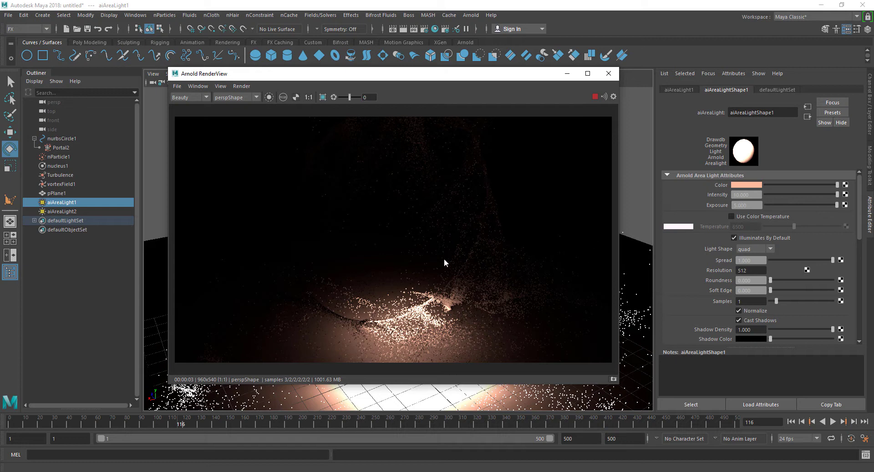
{"action": "scroll", "coordinate": [444, 257], "scroll_direction": "down", "scroll_amount": 2}
{"action": "scroll", "coordinate": [473, 315], "scroll_direction": "up", "scroll_amount": 2}
{"action": "scroll", "coordinate": [632, 232], "scroll_direction": "down", "scroll_amount": 2}
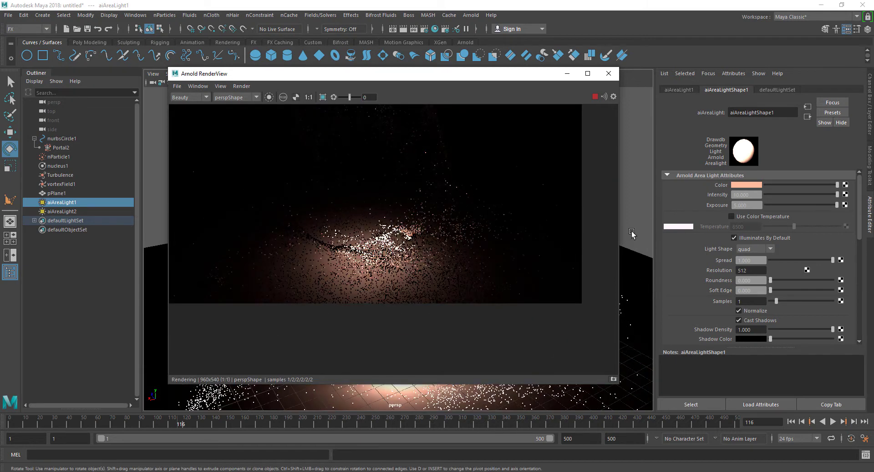
{"action": "middle_click_drag", "start_coordinate": [632, 232], "coordinate": [629, 273], "text": "alt"}
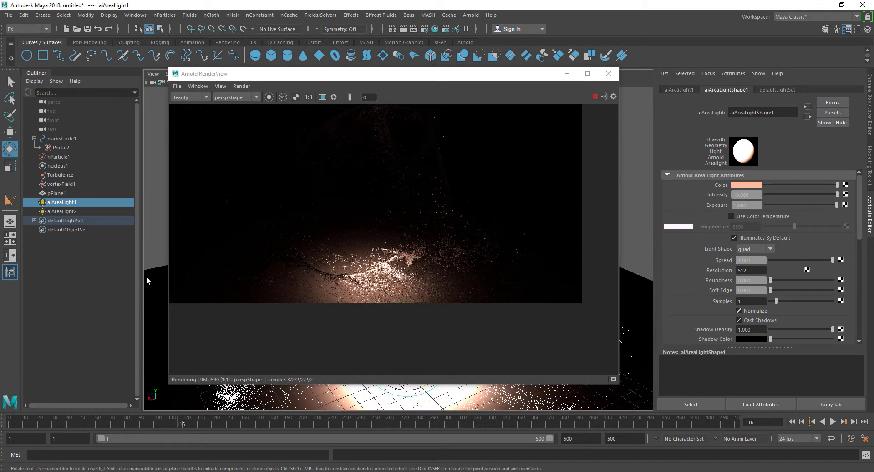
Step: Set the minimum particle radius to 0.03 in the nParticle shape's Arnold attributes
{"action": "left_click", "coordinate": [60, 157]}
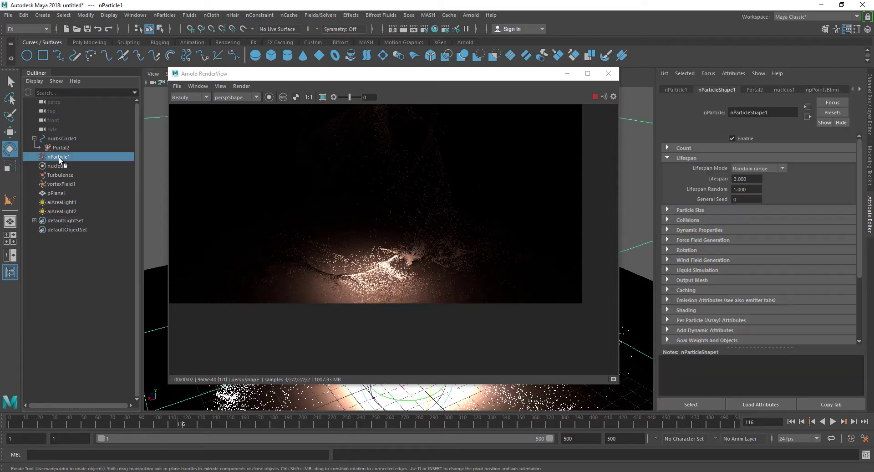
{"action": "scroll", "coordinate": [736, 214], "scroll_direction": "down", "scroll_amount": 5}
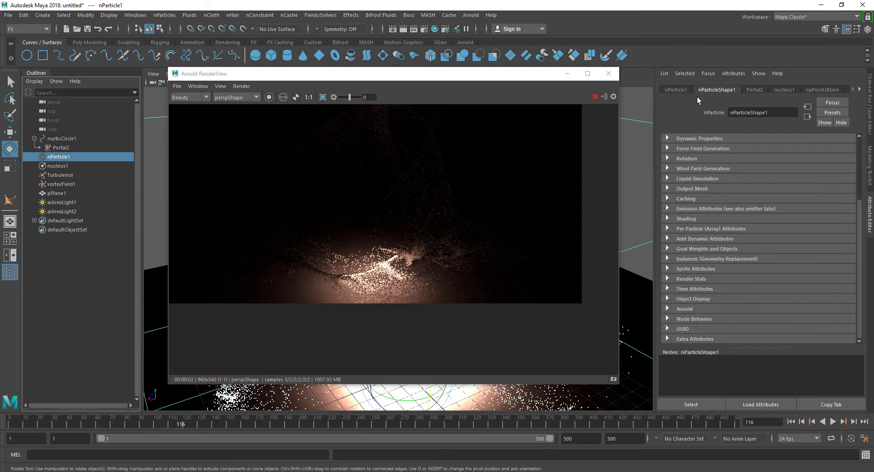
{"action": "left_click", "coordinate": [684, 308]}
{"action": "scroll", "coordinate": [718, 255], "scroll_direction": "down", "scroll_amount": 8}
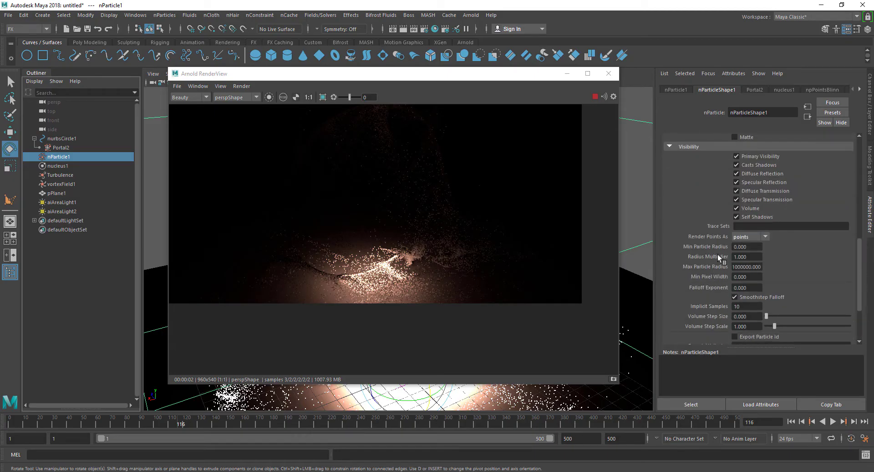
{"action": "left_click", "coordinate": [749, 246]}
{"action": "key", "text": "Return"}
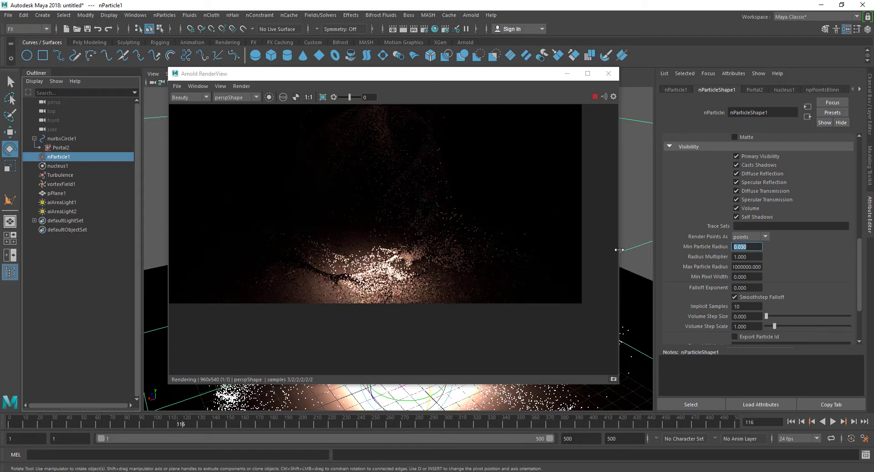
Step: Try minimum particle radii of 0.05 and 0.3 on the nParticle shape, and restore the value to 0.03
{"action": "type", "text": ".05"}
{"action": "key", "text": "Return"}
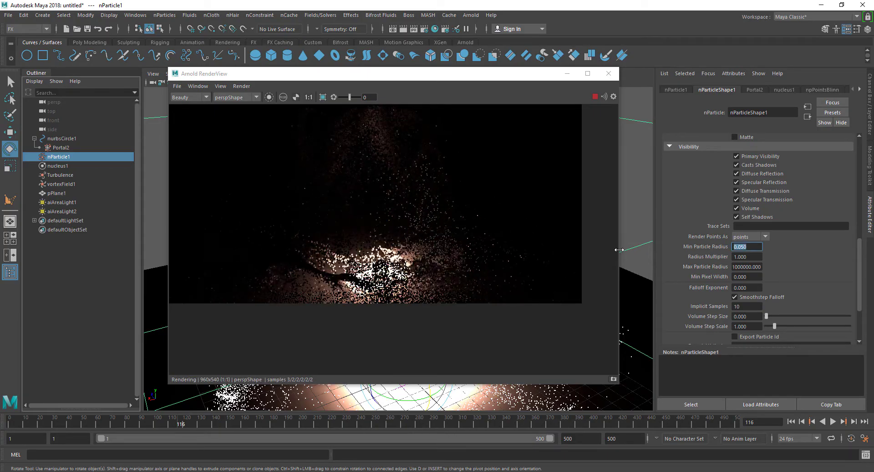
{"action": "type", "text": ".3"}
{"action": "key", "text": "Return"}
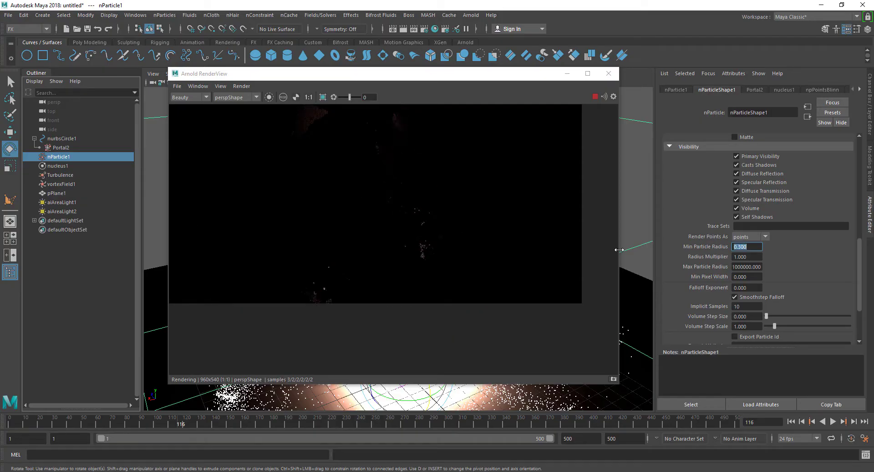
{"action": "type", "text": ".03"}
{"action": "key", "text": "Return"}
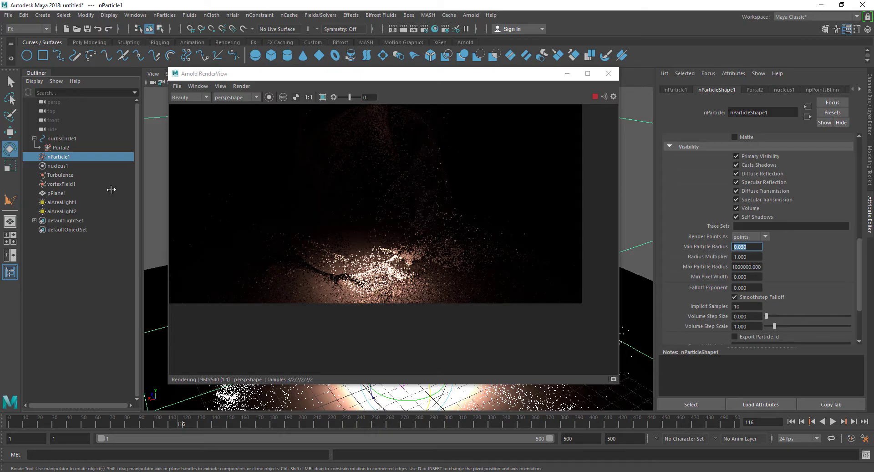
Step: Raise the exposure of the second area light, aiAreaLight2, to 5
{"action": "left_click", "coordinate": [62, 203]}
{"action": "left_click", "coordinate": [69, 213]}
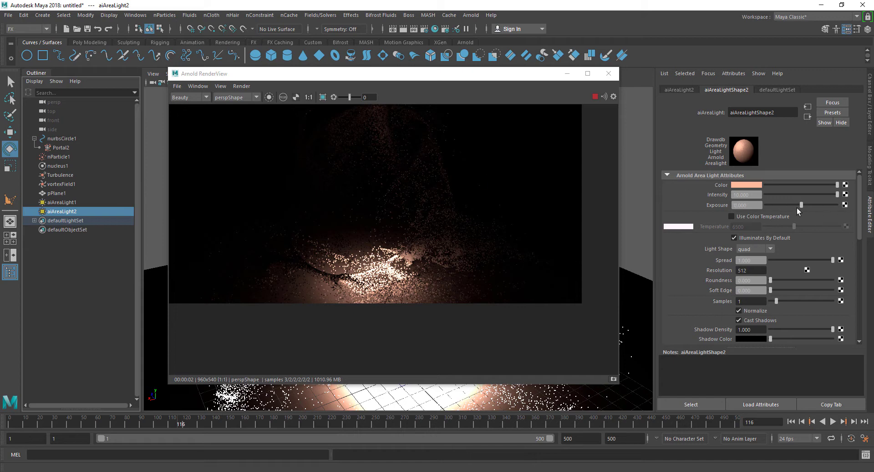
{"action": "left_click_drag", "start_coordinate": [796, 206], "coordinate": [837, 205]}
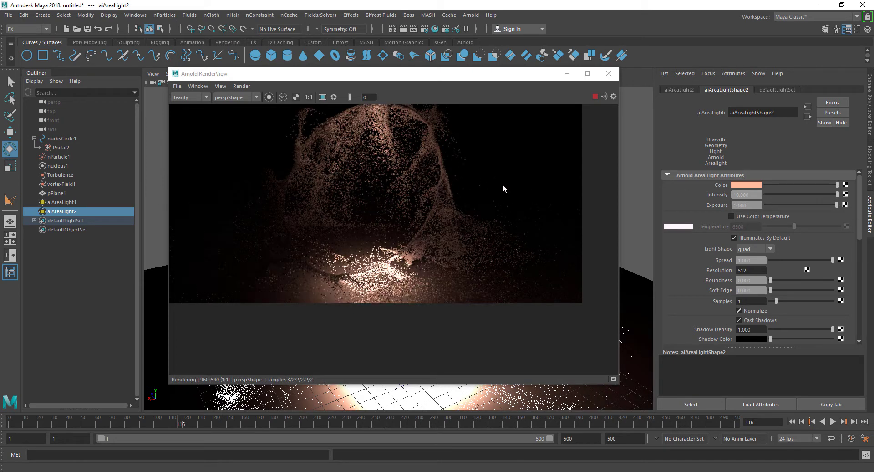
Step: Check the live render from a more distant camera view of the portal and close the render view
{"action": "left_click_drag", "start_coordinate": [295, 75], "coordinate": [420, 79]}
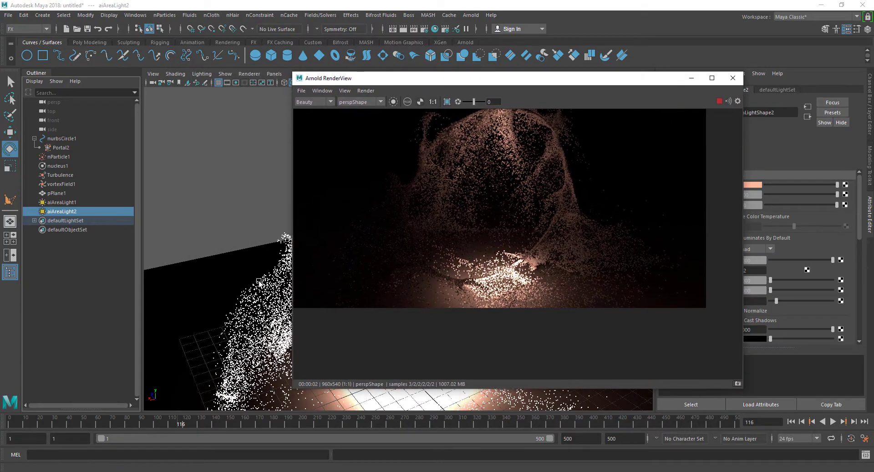
{"action": "middle_click_drag", "start_coordinate": [241, 290], "coordinate": [232, 238], "text": "alt"}
{"action": "left_click_drag", "start_coordinate": [232, 238], "coordinate": [220, 327], "text": "alt"}
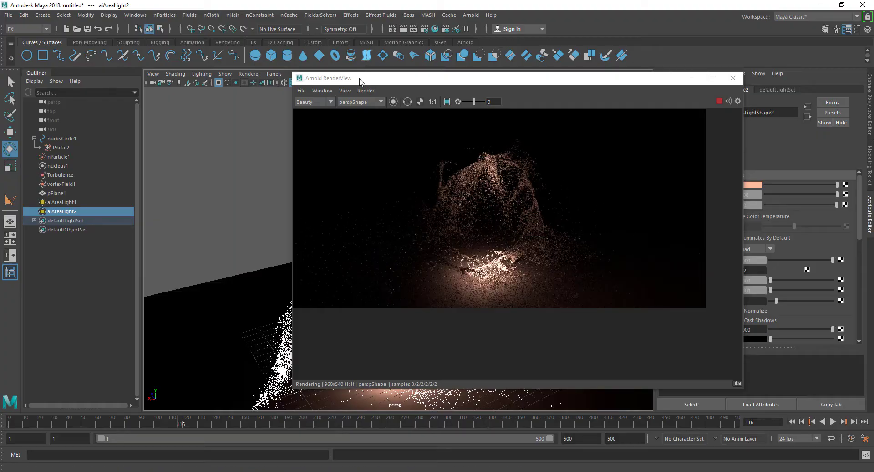
{"action": "left_click", "coordinate": [583, 81]}
{"action": "left_click_drag", "start_coordinate": [504, 79], "coordinate": [733, 77]}
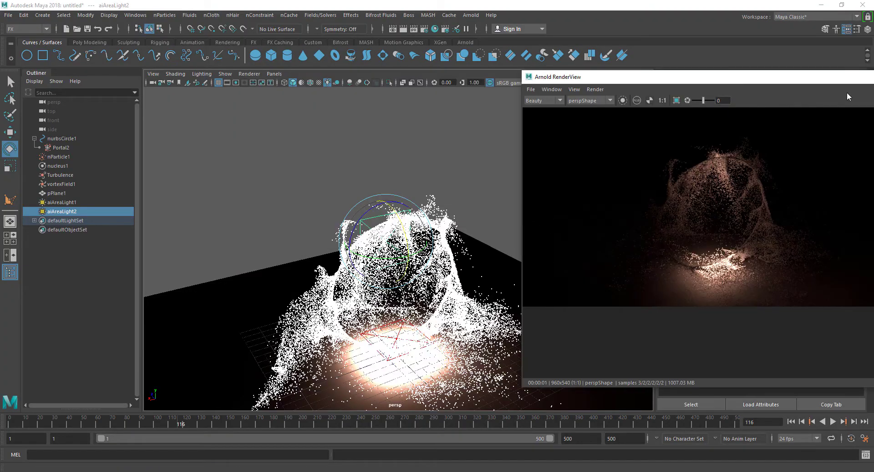
{"action": "left_click_drag", "start_coordinate": [828, 83], "coordinate": [582, 113]}
{"action": "left_click", "coordinate": [718, 110]}
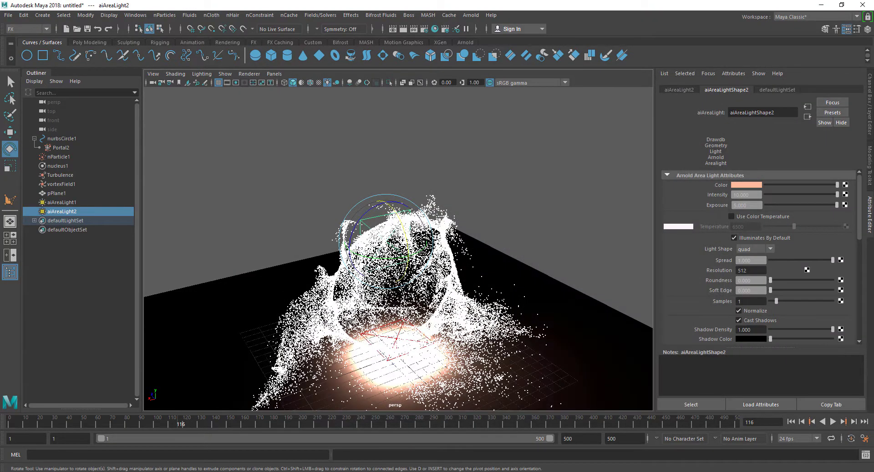
Step: Frame the whole portal closely in the perspective camera and display the film gate
{"action": "middle_click_drag", "start_coordinate": [387, 340], "coordinate": [390, 274], "text": "alt"}
{"action": "scroll", "coordinate": [389, 274], "scroll_direction": "up", "scroll_amount": 3}
{"action": "middle_click_drag", "start_coordinate": [438, 227], "coordinate": [426, 298], "text": "alt"}
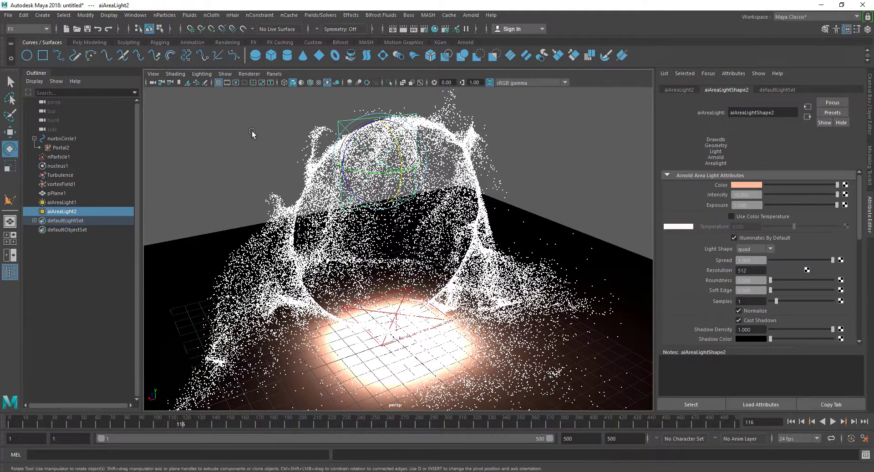
{"action": "left_click", "coordinate": [227, 82]}
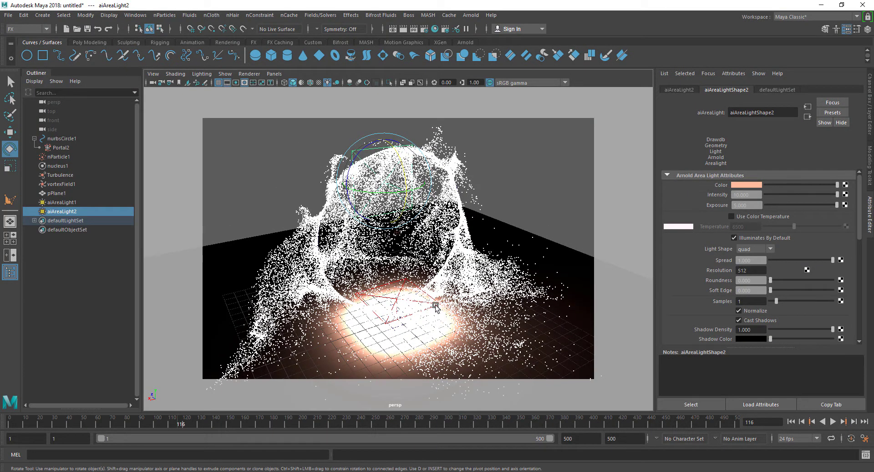
{"action": "scroll", "coordinate": [436, 306], "scroll_direction": "up", "scroll_amount": 3}
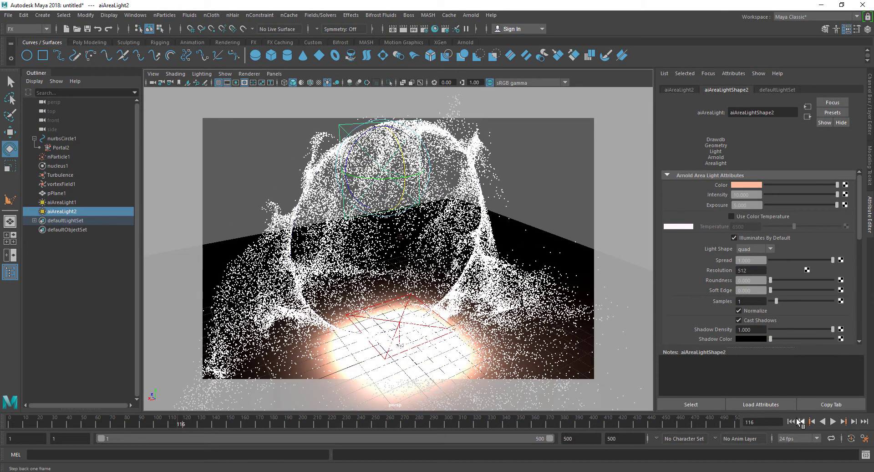
Step: Replay the particle simulation from the first frame and stop it at frame 76
{"action": "left_click", "coordinate": [792, 422]}
{"action": "left_click", "coordinate": [832, 421]}
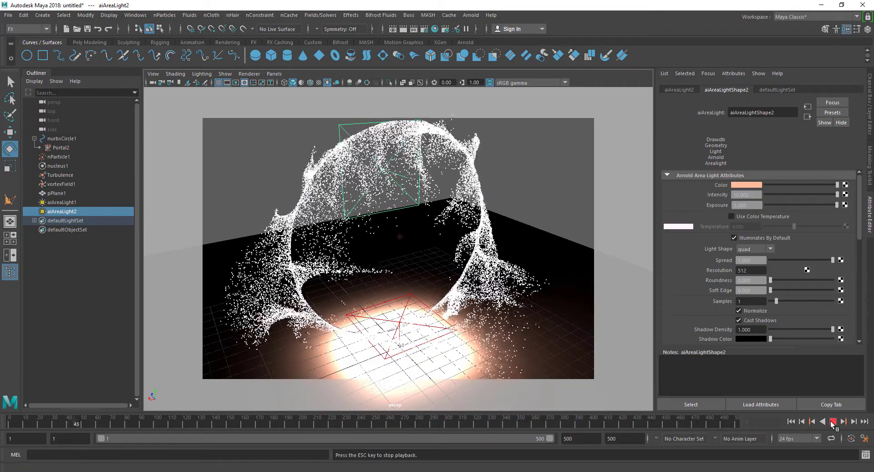
{"action": "left_click", "coordinate": [832, 422]}
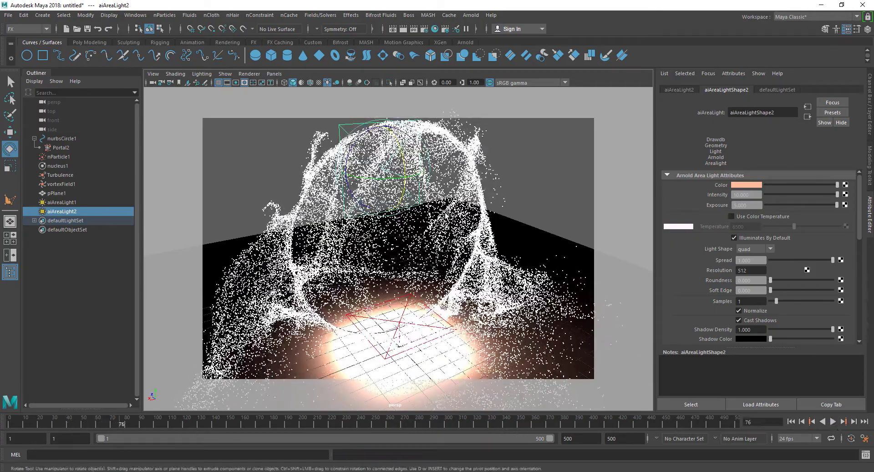
Step: Fine-tune the camera framing and reopen the Arnold RenderView to render frame 76
{"action": "scroll", "coordinate": [446, 213], "scroll_direction": "up", "scroll_amount": 2}
{"action": "key", "text": "w"}
{"action": "left_click", "coordinate": [471, 15]}
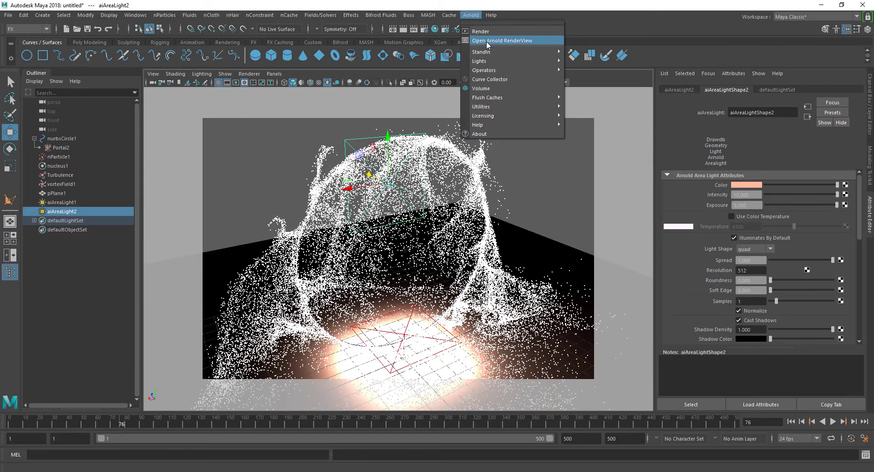
{"action": "left_click", "coordinate": [486, 41]}
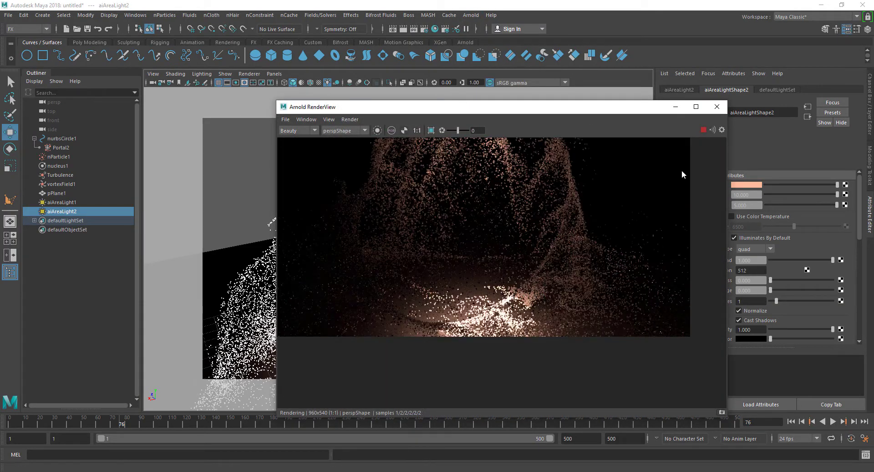
Step: Inspect the rendered portal and adjust the camera angle so the ring and lit floor are well framed
{"action": "middle_click_drag", "start_coordinate": [509, 206], "coordinate": [536, 286]}
{"action": "scroll", "coordinate": [514, 267], "scroll_direction": "down", "scroll_amount": 1}
{"action": "scroll", "coordinate": [526, 287], "scroll_direction": "up", "scroll_amount": 1}
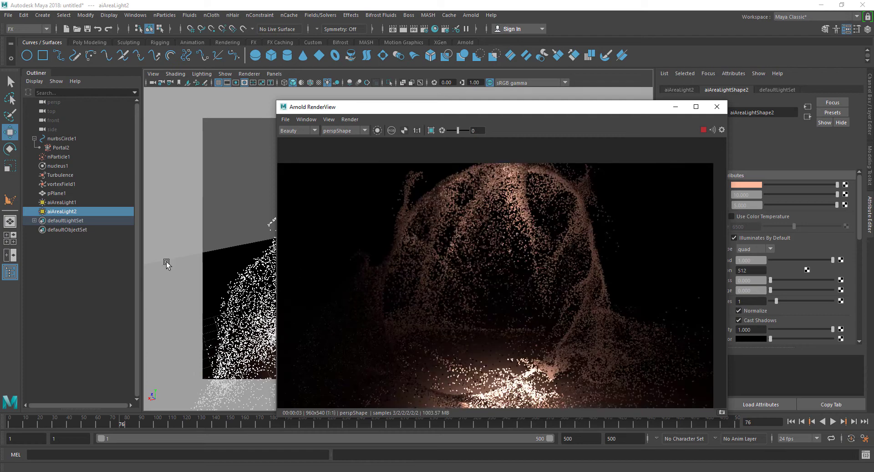
{"action": "right_click_drag", "start_coordinate": [253, 251], "coordinate": [222, 255], "text": "alt"}
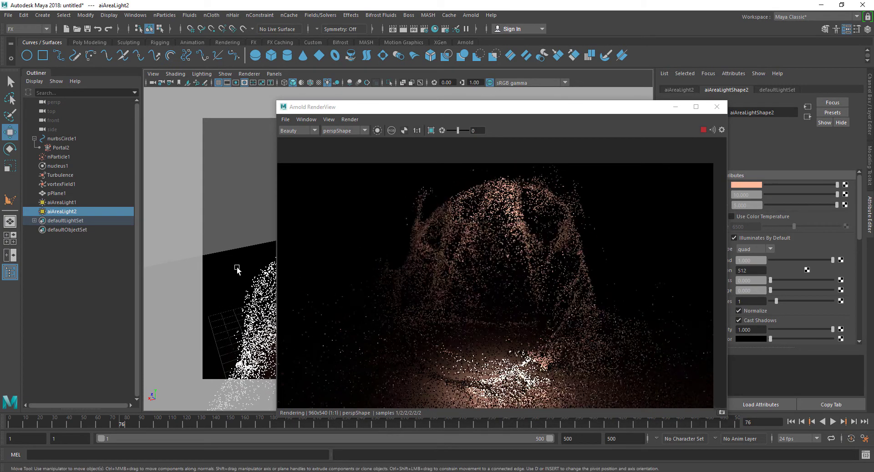
{"action": "left_click_drag", "start_coordinate": [237, 269], "coordinate": [256, 267], "text": "alt"}
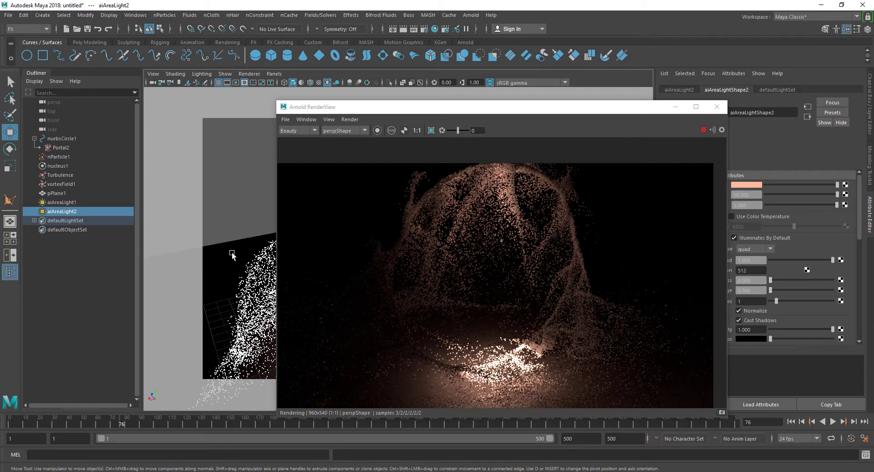
{"action": "left_click_drag", "start_coordinate": [399, 108], "coordinate": [286, 85]}
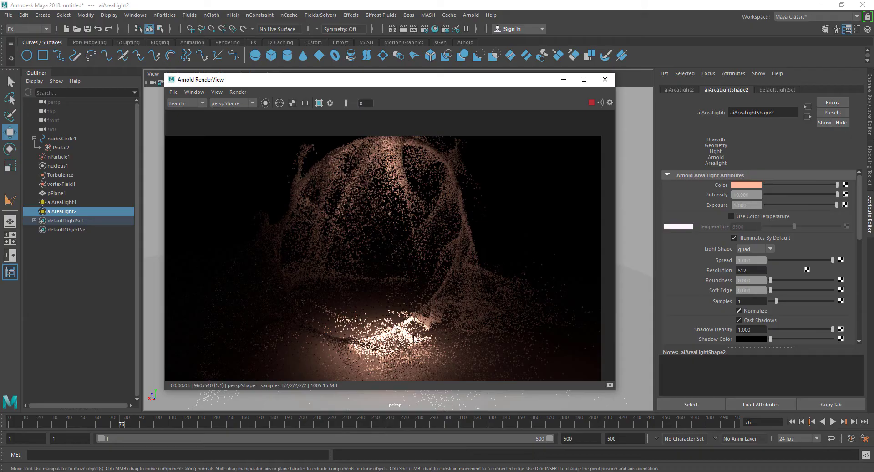
Step: Set the exposure of aiAreaLight1 to 8 and the exposure of aiAreaLight2 to 7
{"action": "left_click", "coordinate": [62, 202]}
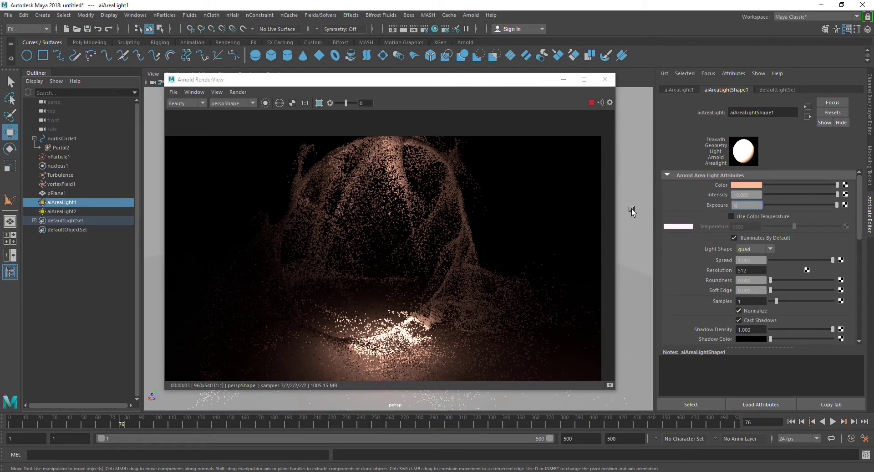
{"action": "key", "text": "Return"}
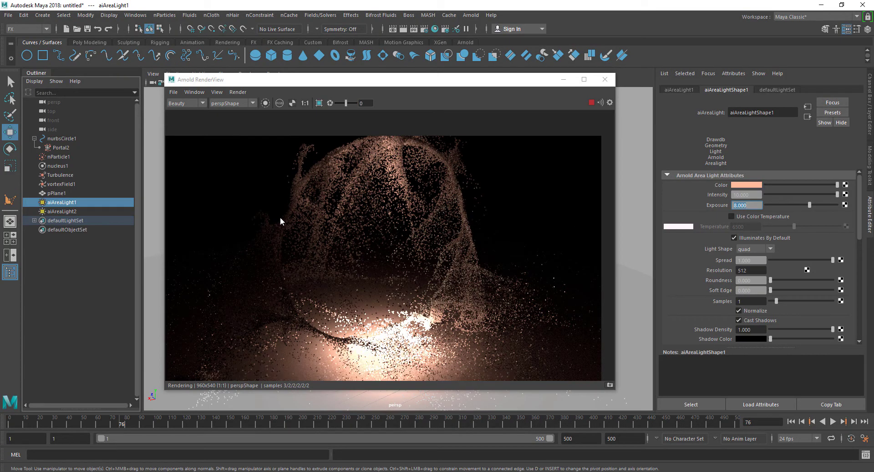
{"action": "left_click", "coordinate": [63, 212]}
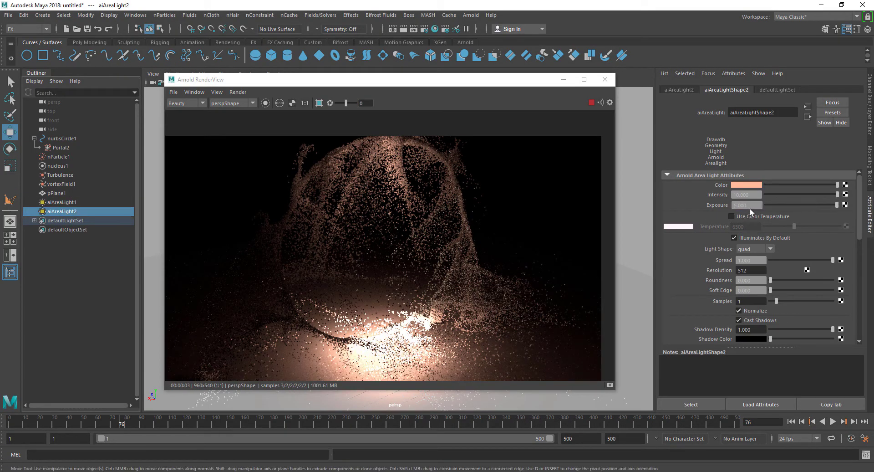
{"action": "type", "text": "7"}
{"action": "key", "text": "Return"}
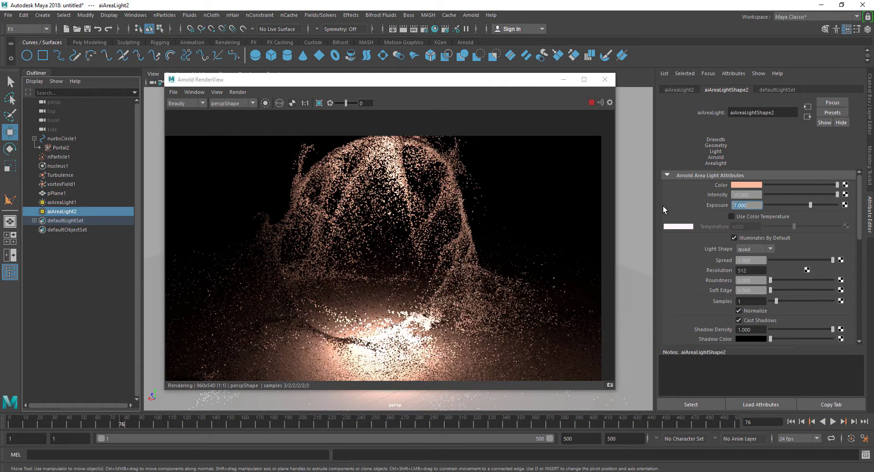
{"action": "scroll", "coordinate": [758, 301], "scroll_direction": "down", "scroll_amount": 10}
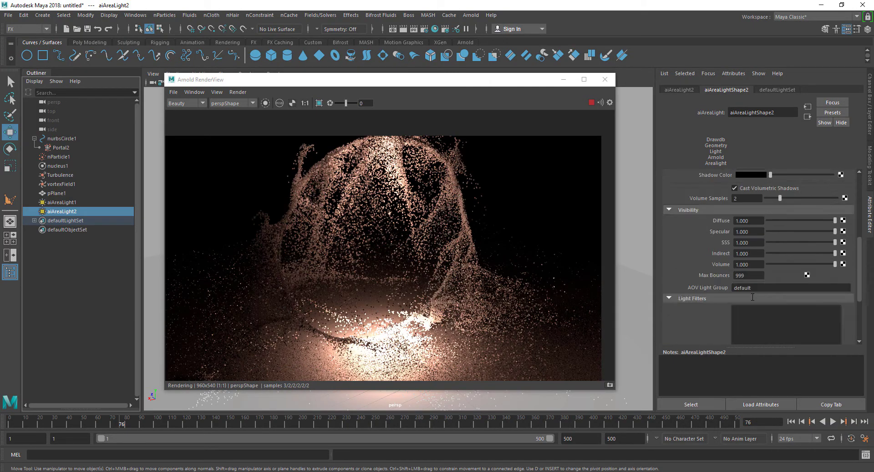
Step: Try a Min Particle Radius of 0.06 in nParticle1's Arnold settings and reduce it to 0.04
{"action": "left_click", "coordinate": [60, 156]}
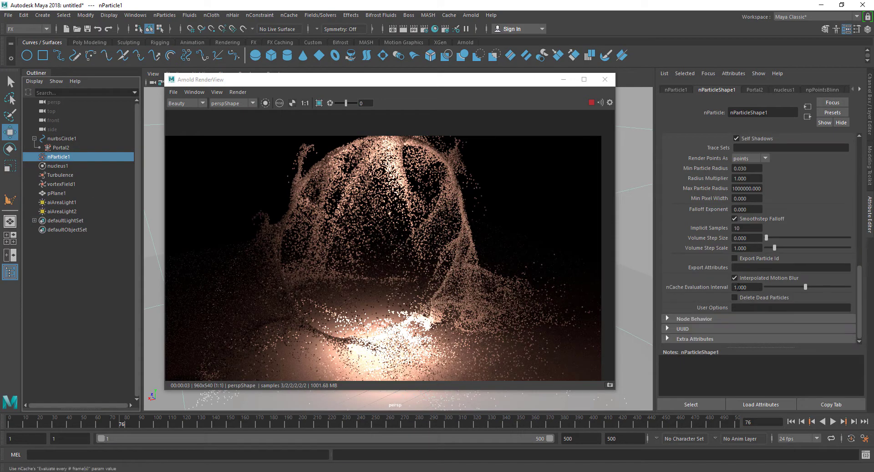
{"action": "scroll", "coordinate": [745, 274], "scroll_direction": "up", "scroll_amount": 2}
{"action": "left_click", "coordinate": [751, 278]}
{"action": "type", "text": ".0"}
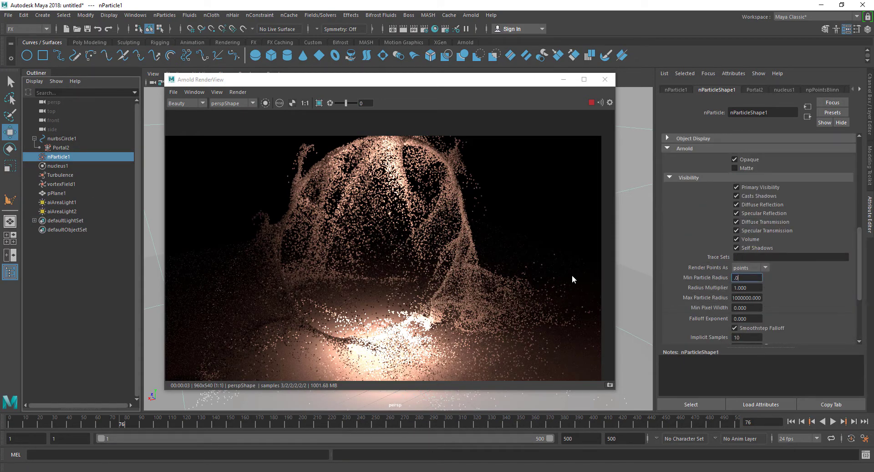
{"action": "type", "text": "6"}
{"action": "key", "text": "Return"}
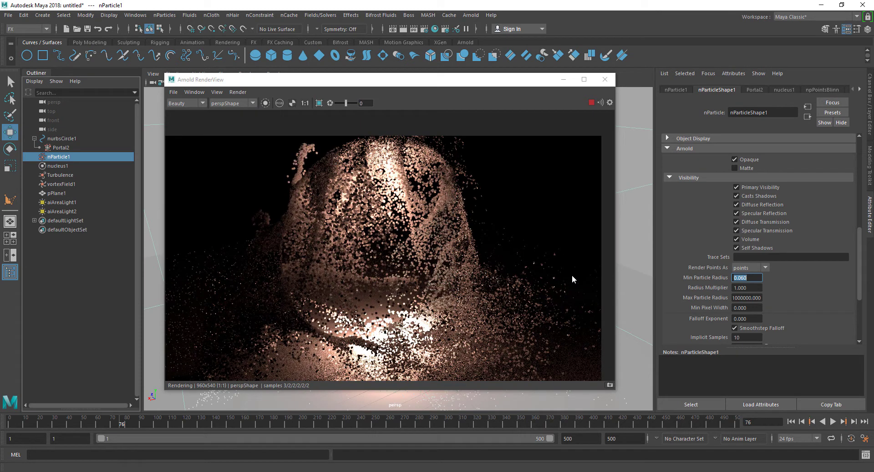
{"action": "type", "text": ".04"}
{"action": "key", "text": "Return"}
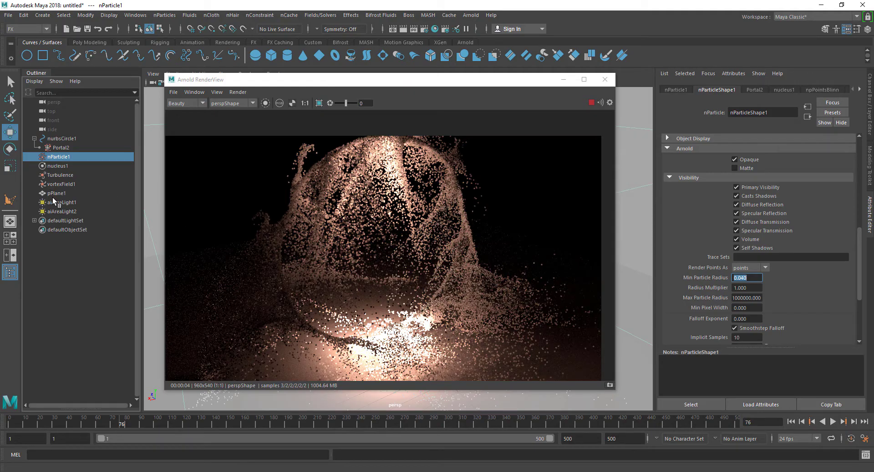
Step: Select the Portal2 emitter, switch to After Effects and scrub the Part_001 composition to 0:00:04:19 to study the portal's particle density
{"action": "left_click", "coordinate": [60, 148]}
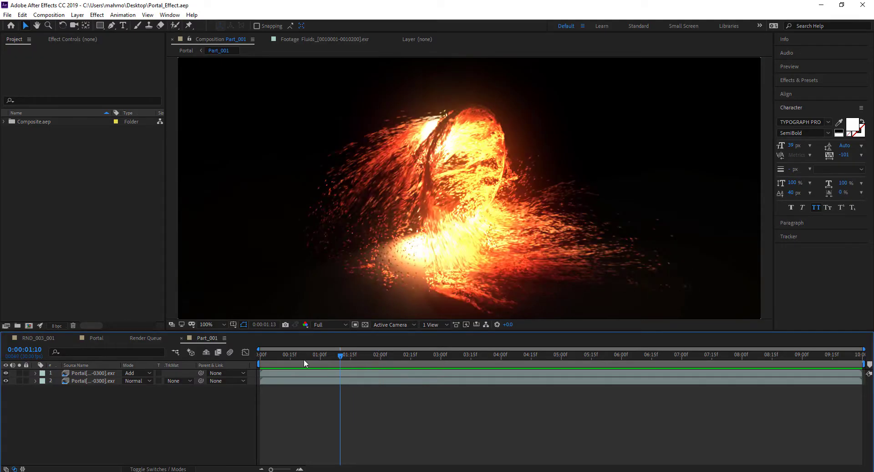
{"action": "left_click_drag", "start_coordinate": [304, 358], "coordinate": [467, 360]}
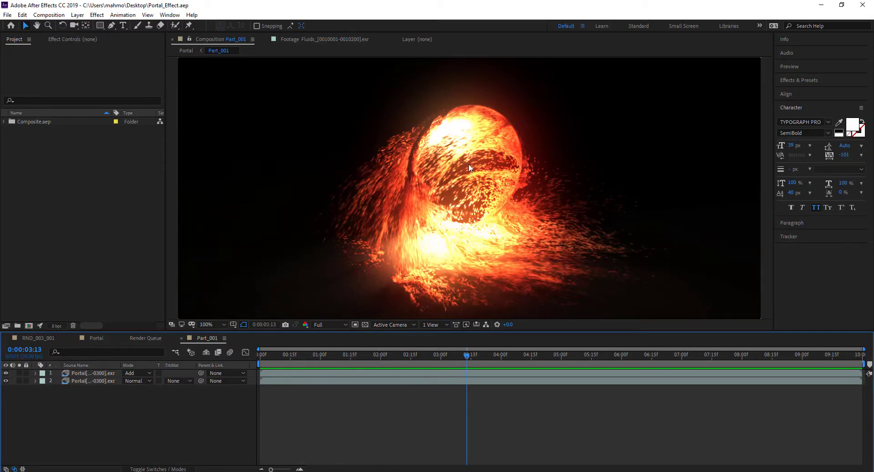
{"action": "left_click_drag", "start_coordinate": [382, 360], "coordinate": [539, 359]}
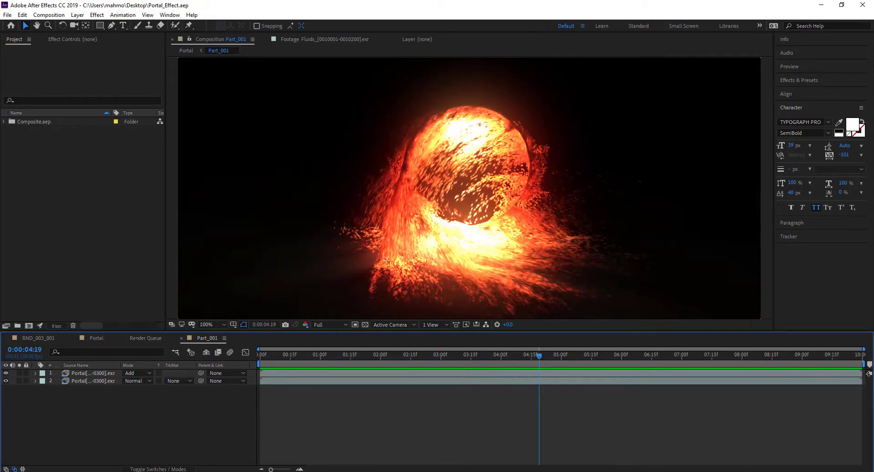
{"action": "left_click", "coordinate": [463, 437]}
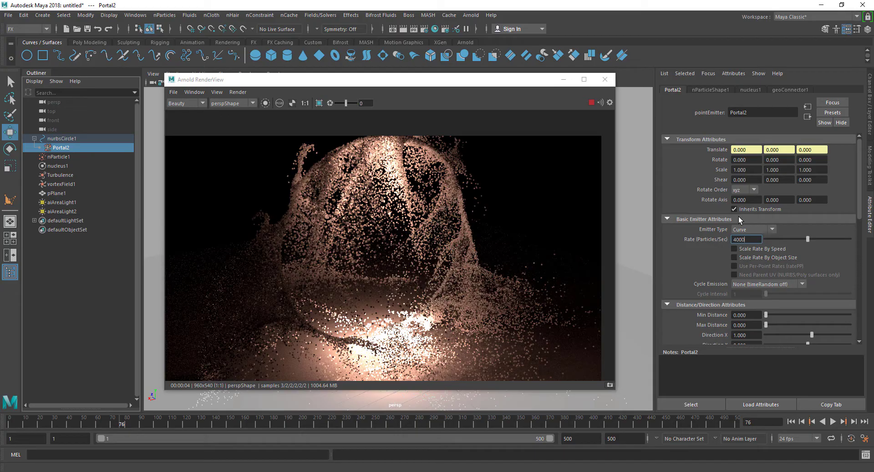
Step: Back in Maya, set Portal2's emission rate to 40000 particles per second and replay the simulation from the first frame to frame 69
{"action": "left_click", "coordinate": [791, 421]}
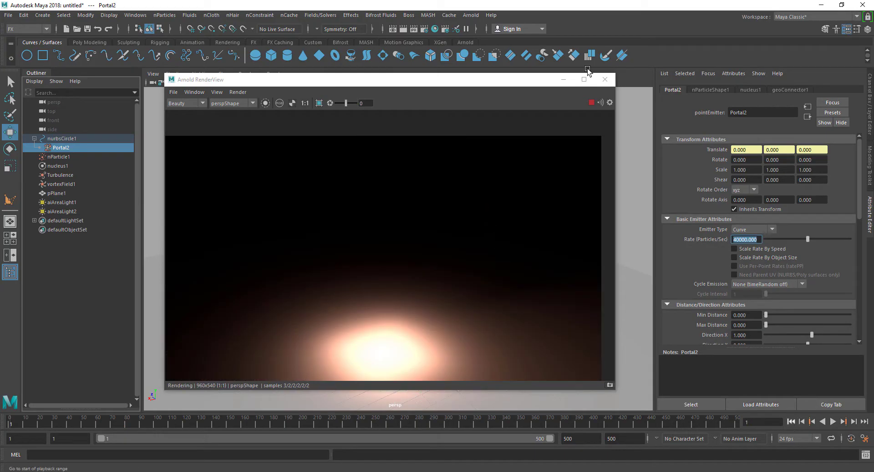
{"action": "left_click", "coordinate": [605, 79]}
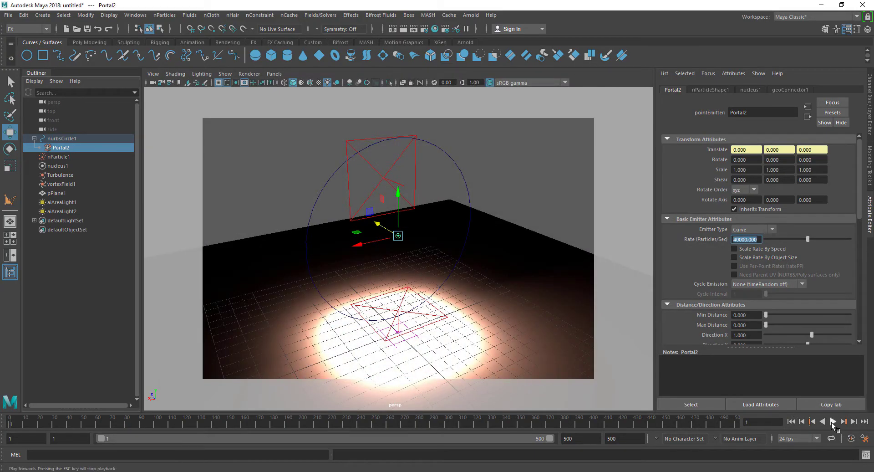
{"action": "left_click", "coordinate": [832, 421]}
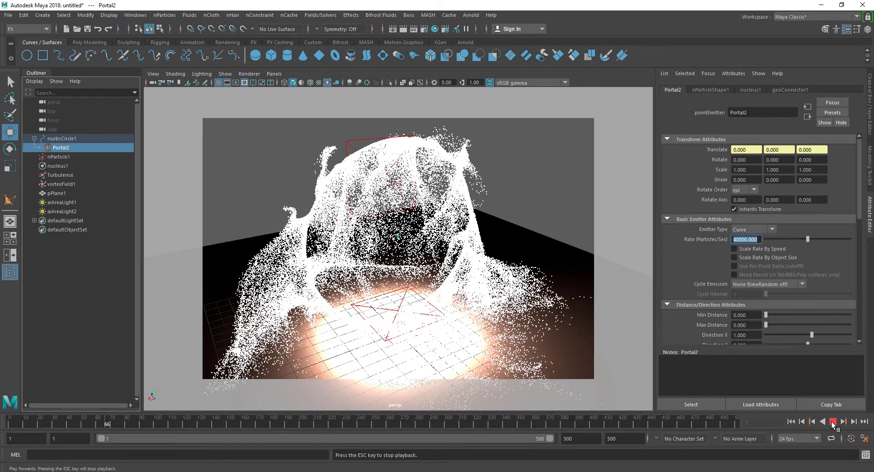
{"action": "left_click", "coordinate": [832, 421]}
Step: Render frame 69 in the Arnold RenderView to check the denser particles, and close the render window
{"action": "left_click", "coordinate": [464, 17]}
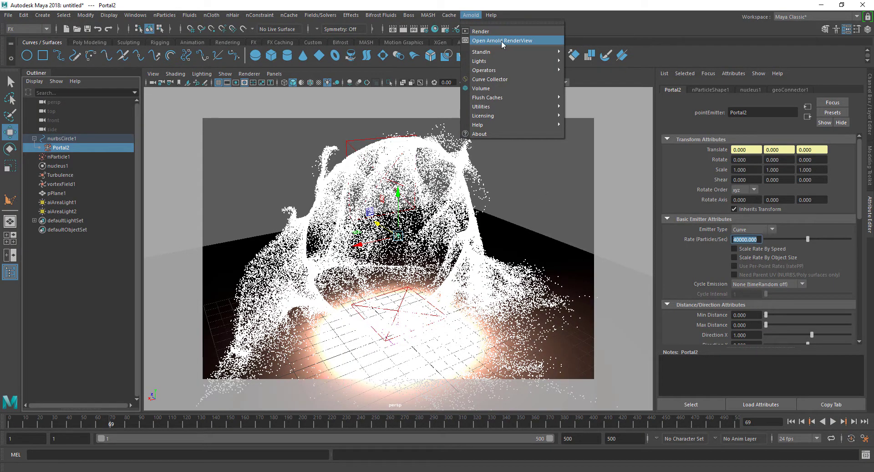
{"action": "left_click", "coordinate": [501, 40]}
{"action": "left_click", "coordinate": [591, 102]}
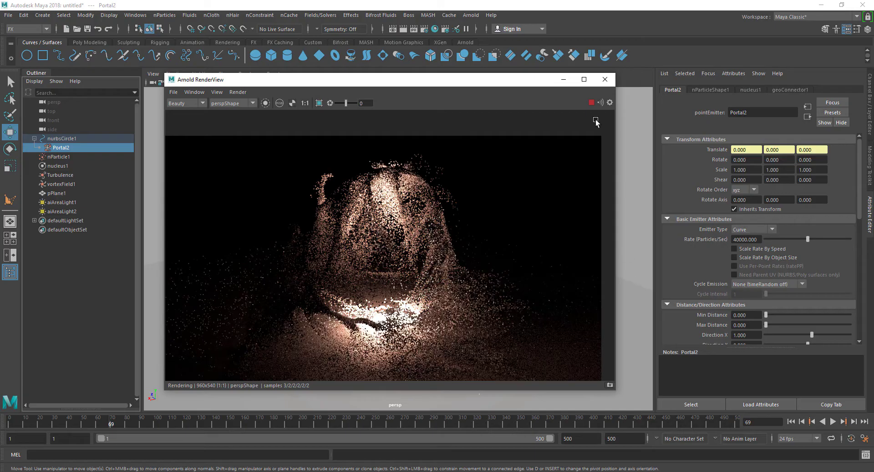
{"action": "left_click", "coordinate": [605, 79]}
Step: In nParticle1's Shading attributes, set the color ramp's start color to golden orange with hue 30, saturation 1 and value 1
{"action": "scroll", "coordinate": [401, 237], "scroll_direction": "up", "scroll_amount": 3}
{"action": "middle_click_drag", "start_coordinate": [401, 238], "coordinate": [398, 226], "text": "alt"}
{"action": "left_click", "coordinate": [65, 157]}
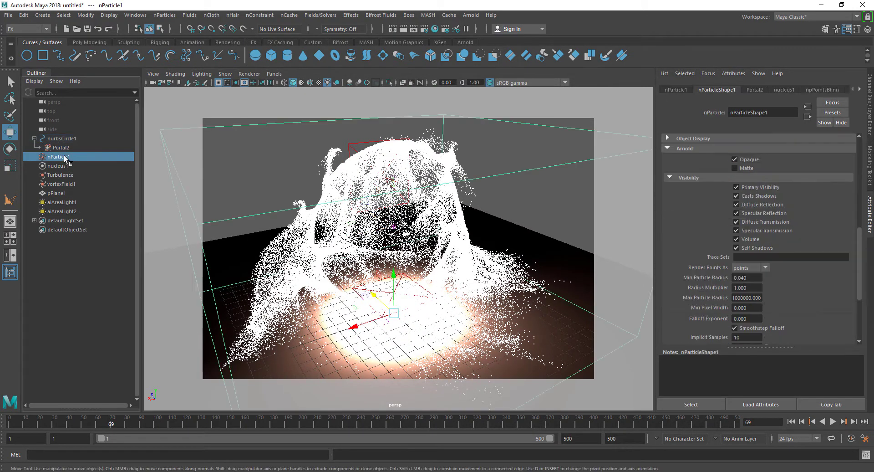
{"action": "scroll", "coordinate": [746, 264], "scroll_direction": "up", "scroll_amount": 10}
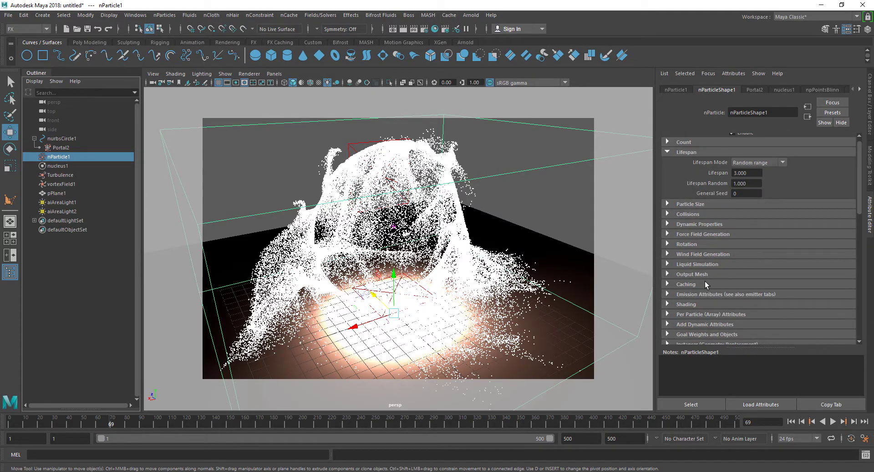
{"action": "left_click", "coordinate": [687, 304]}
{"action": "scroll", "coordinate": [750, 281], "scroll_direction": "down", "scroll_amount": 8}
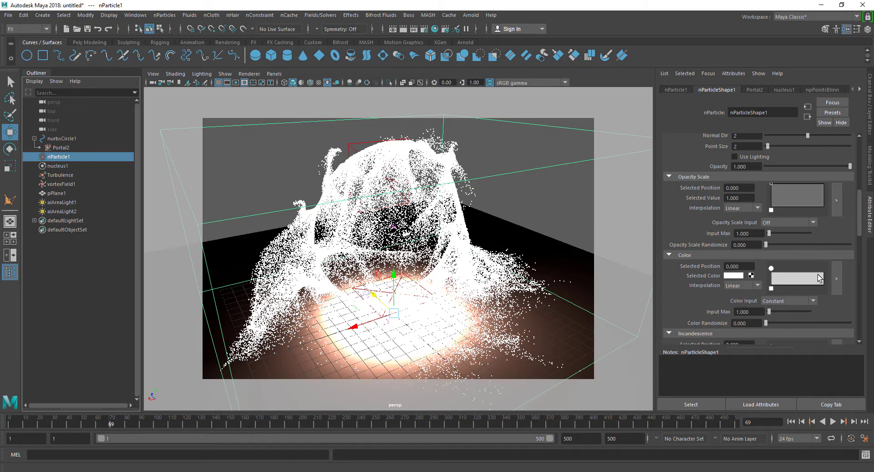
{"action": "left_click", "coordinate": [772, 268]}
{"action": "left_click", "coordinate": [739, 274]}
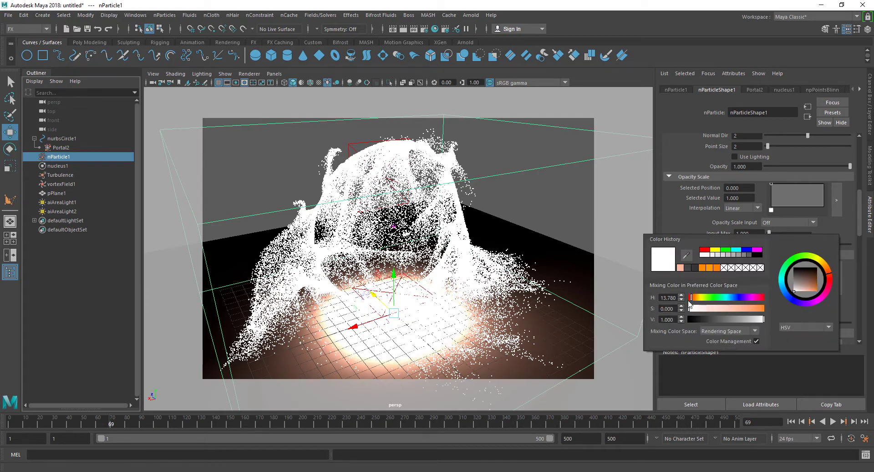
{"action": "left_click_drag", "start_coordinate": [693, 297], "coordinate": [697, 298]}
{"action": "left_click", "coordinate": [749, 309]}
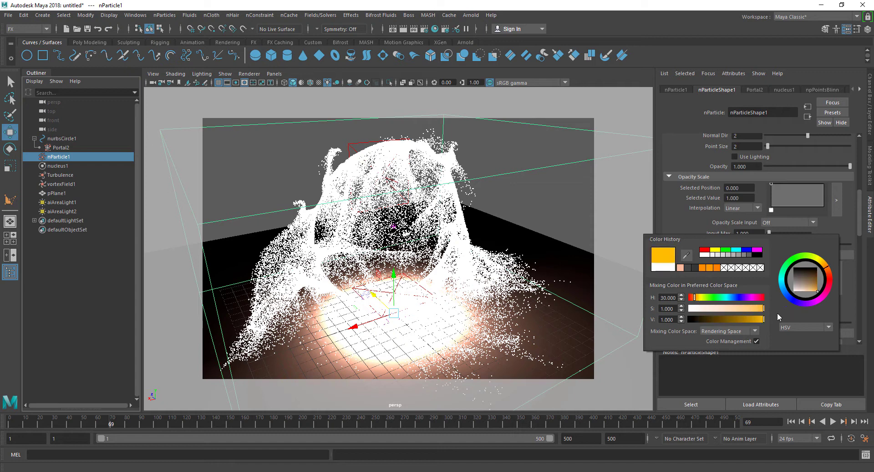
Step: Add a dark orange point at position 0.896 on the particle color ramp and set Color Input to Randomized ID
{"action": "left_click", "coordinate": [819, 268]}
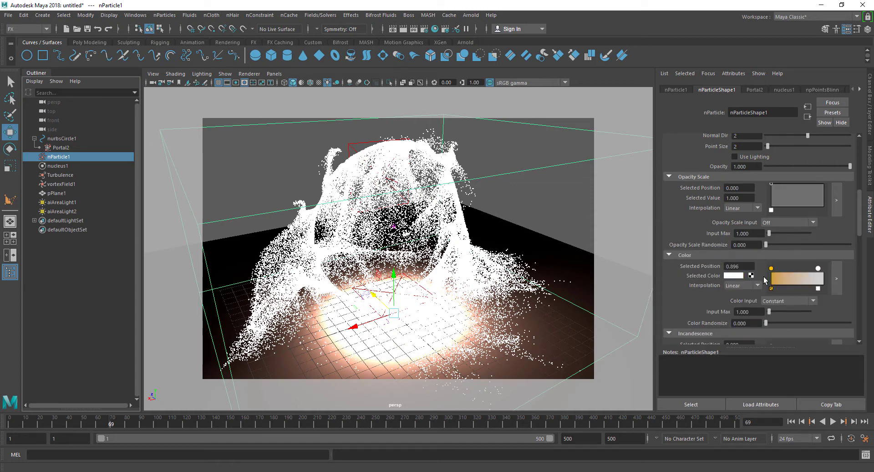
{"action": "left_click", "coordinate": [733, 275]}
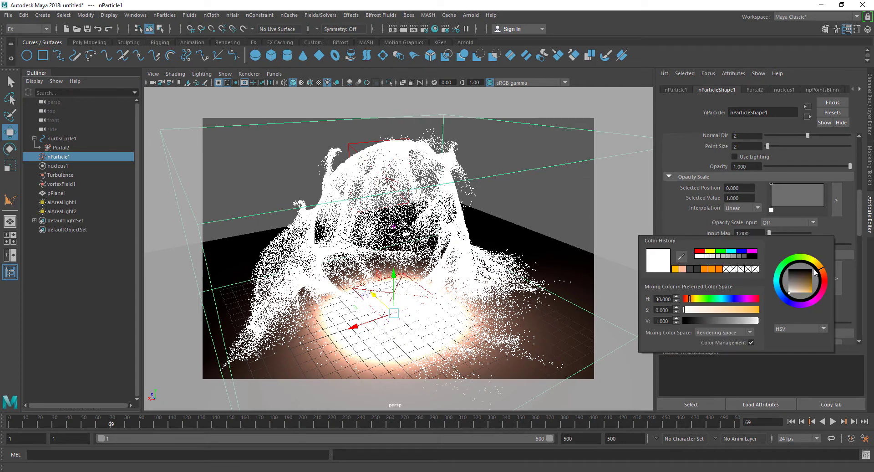
{"action": "left_click_drag", "start_coordinate": [754, 309], "coordinate": [771, 312]}
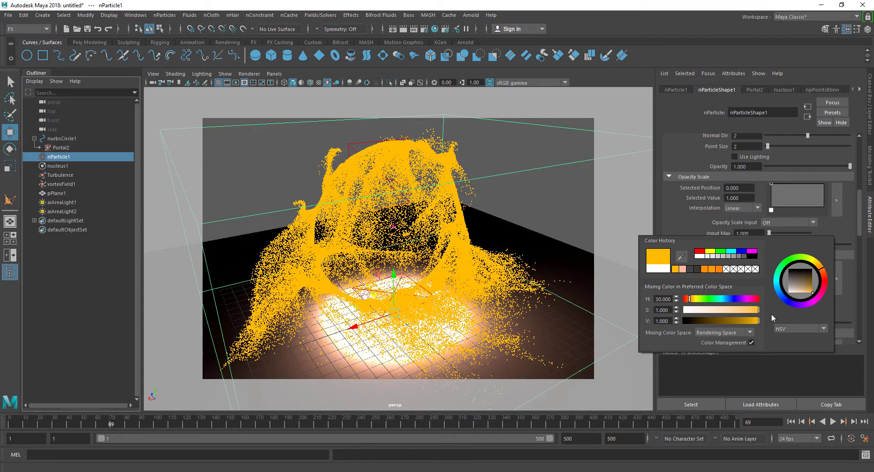
{"action": "left_click", "coordinate": [738, 320]}
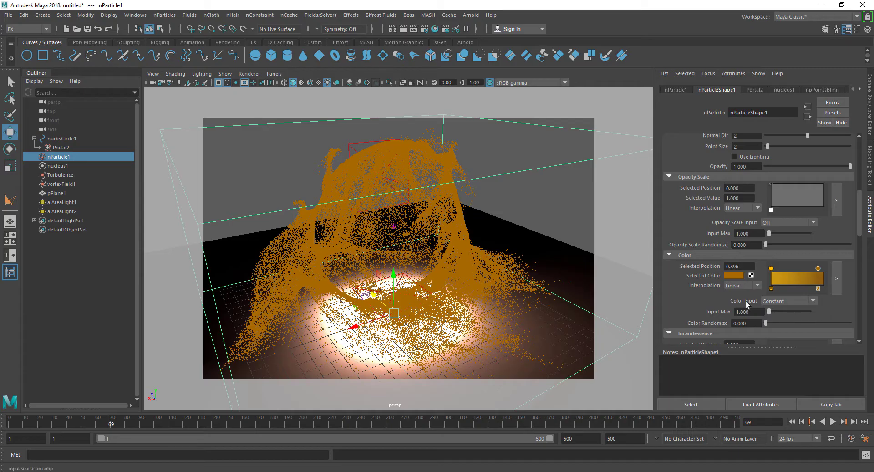
{"action": "left_click", "coordinate": [780, 301]}
{"action": "left_click", "coordinate": [784, 365]}
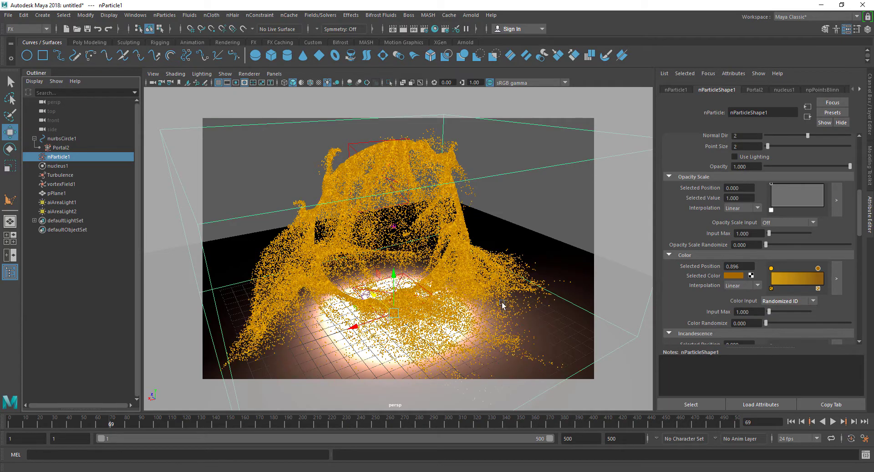
Step: Lighten and desaturate the ramp's end color at position 0.896 to a pale tan
{"action": "left_click", "coordinate": [771, 270]}
{"action": "left_click", "coordinate": [818, 269]}
{"action": "left_click", "coordinate": [740, 276]}
{"action": "left_click", "coordinate": [753, 324]}
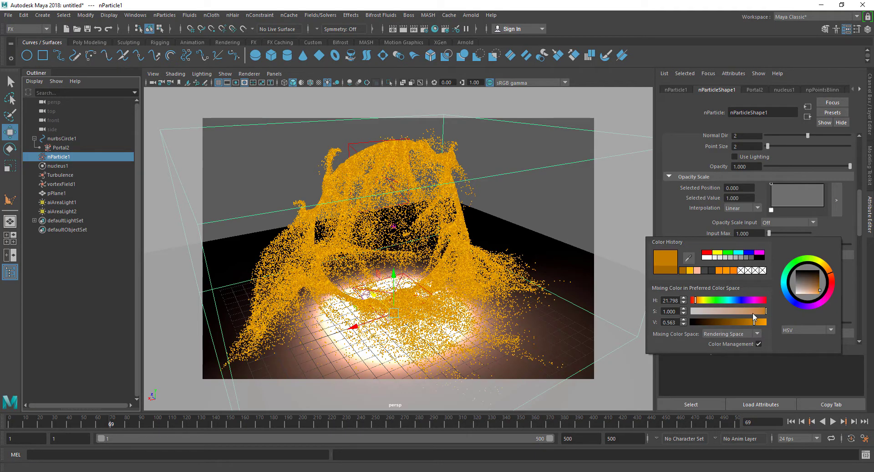
{"action": "left_click_drag", "start_coordinate": [753, 312], "coordinate": [734, 314]}
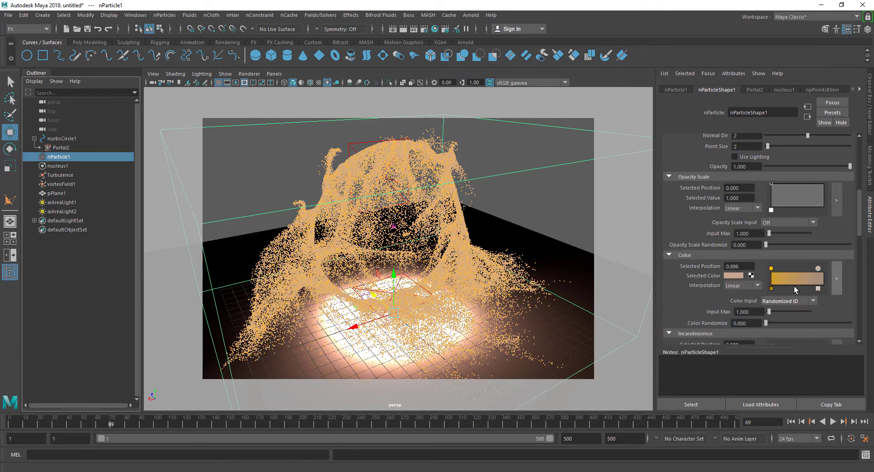
Step: Lower the saturation of the particle color ramp's start color and deselect the particles
{"action": "left_click", "coordinate": [771, 269]}
{"action": "left_click", "coordinate": [733, 275]}
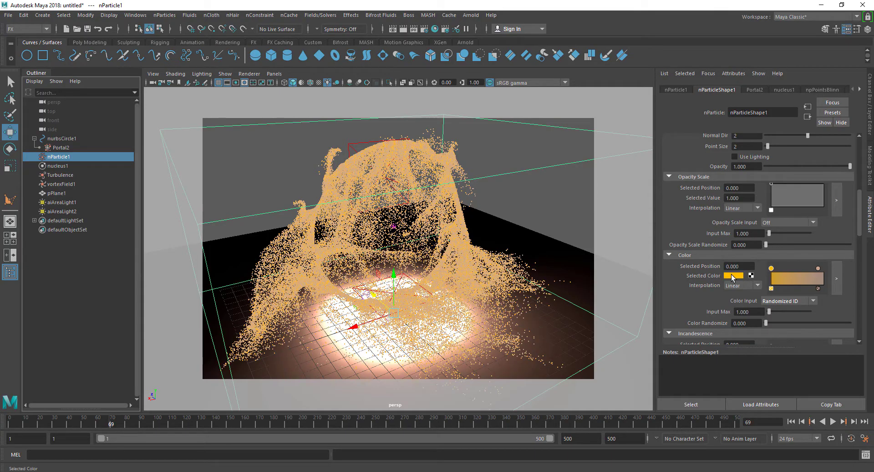
{"action": "left_click_drag", "start_coordinate": [734, 312], "coordinate": [700, 310]}
{"action": "left_click", "coordinate": [548, 208]}
Step: Re-render the recolored particles in the Arnold RenderView and raise aiAreaLight2's exposure to 8, settling on 10
{"action": "left_click", "coordinate": [471, 15]}
{"action": "left_click", "coordinate": [497, 41]}
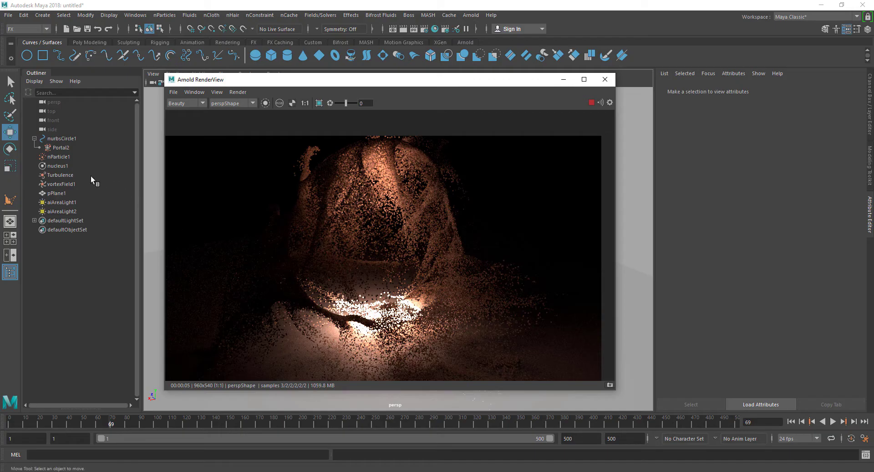
{"action": "left_click", "coordinate": [62, 212]}
{"action": "scroll", "coordinate": [757, 270], "scroll_direction": "up", "scroll_amount": 10}
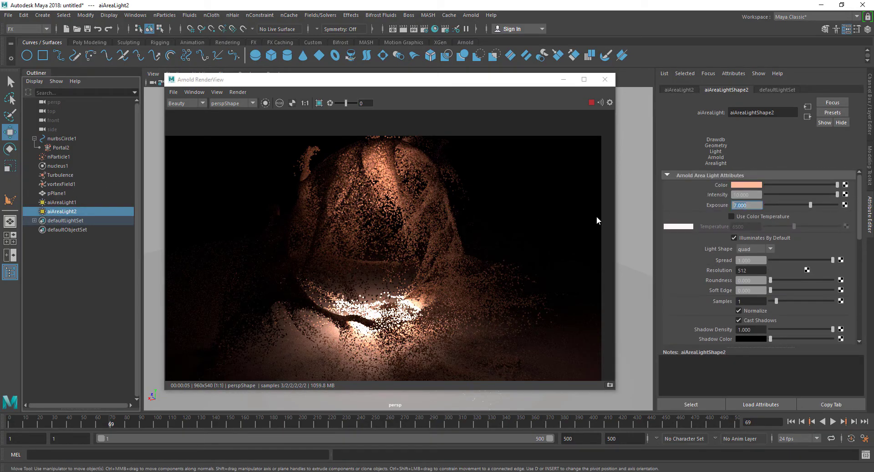
{"action": "type", "text": "8"}
{"action": "key", "text": "Return"}
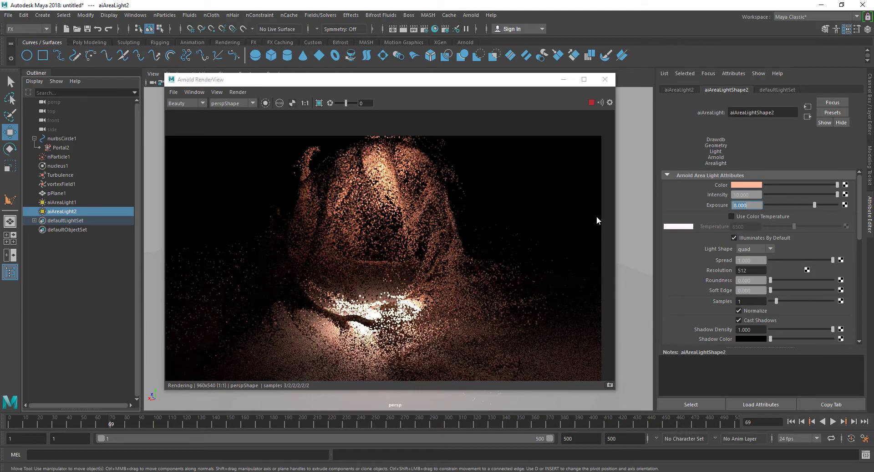
{"action": "type", "text": "10"}
{"action": "key", "text": "Return"}
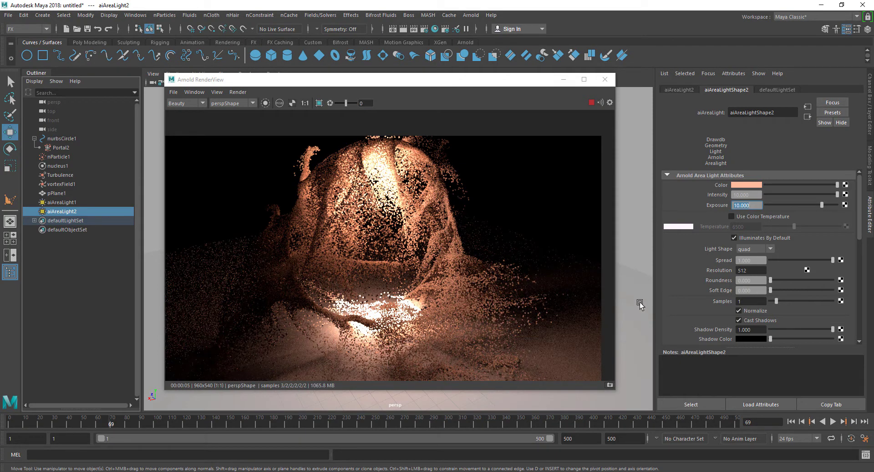
Step: Close the Arnold RenderView and test-render the current frame from the persp camera in the Render View
{"action": "key", "text": "Return"}
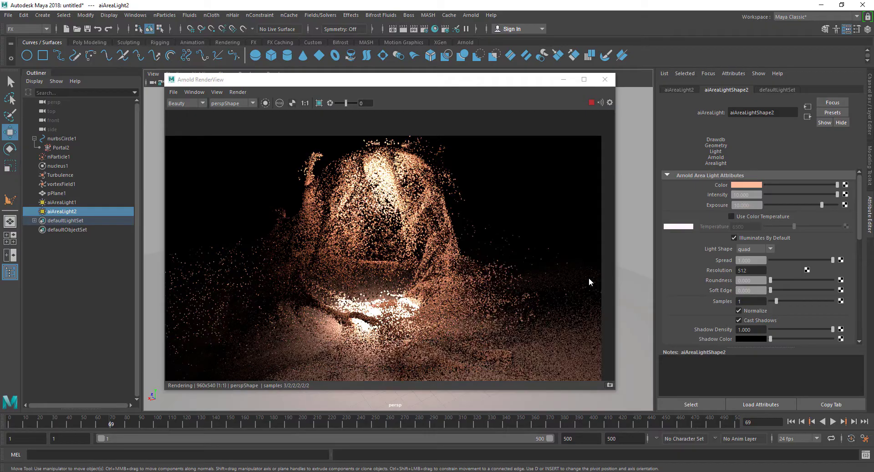
{"action": "left_click", "coordinate": [605, 79]}
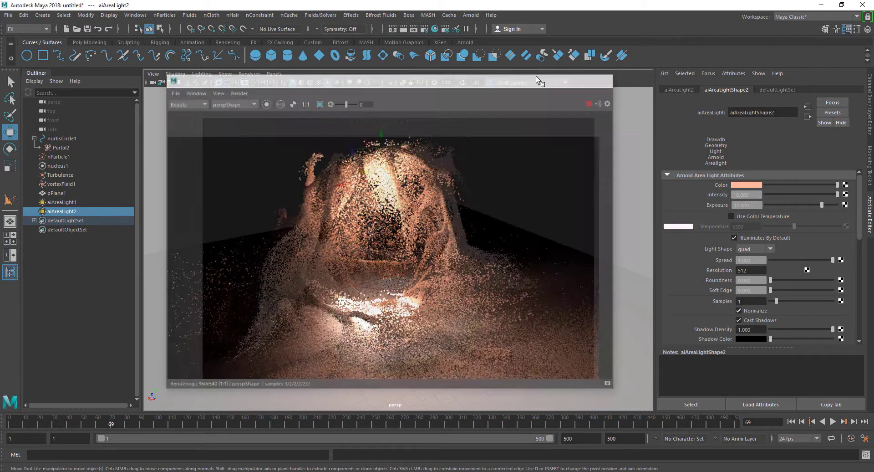
{"action": "left_click", "coordinate": [403, 29]}
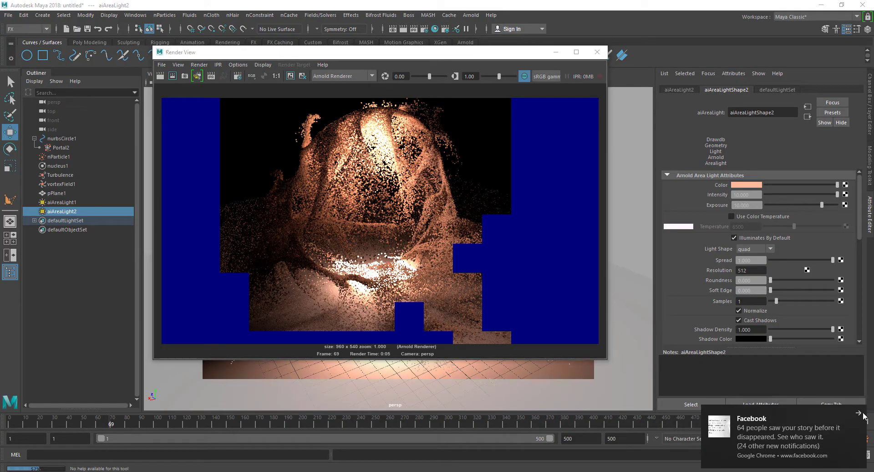
{"action": "left_click", "coordinate": [859, 413]}
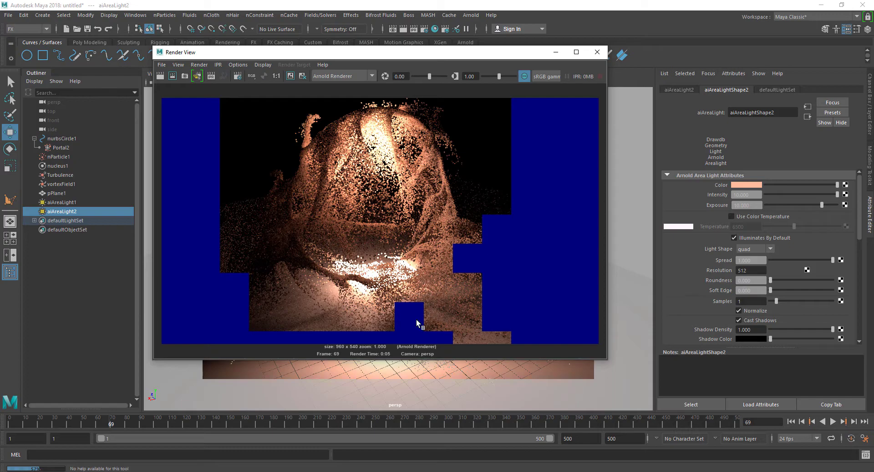
{"action": "left_click", "coordinate": [439, 179]}
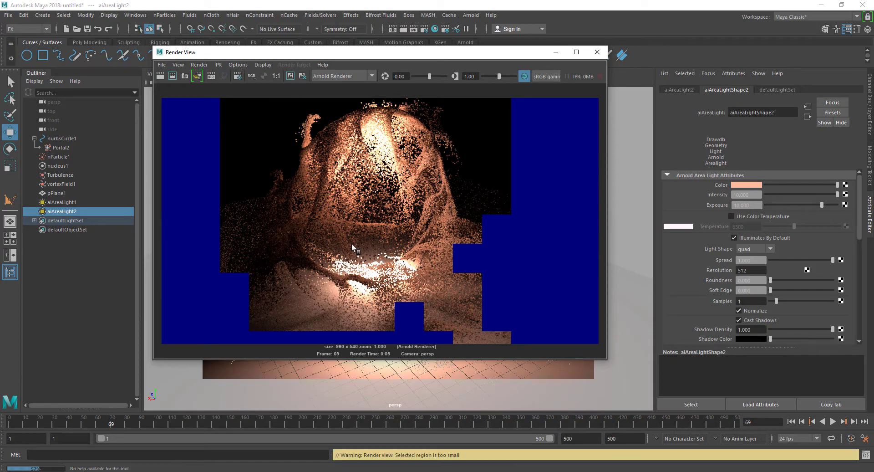
{"action": "left_click", "coordinate": [597, 51]}
Step: Set Volume Samples to 3 on both aiAreaLight1 and aiAreaLight2
{"action": "left_click", "coordinate": [68, 202]}
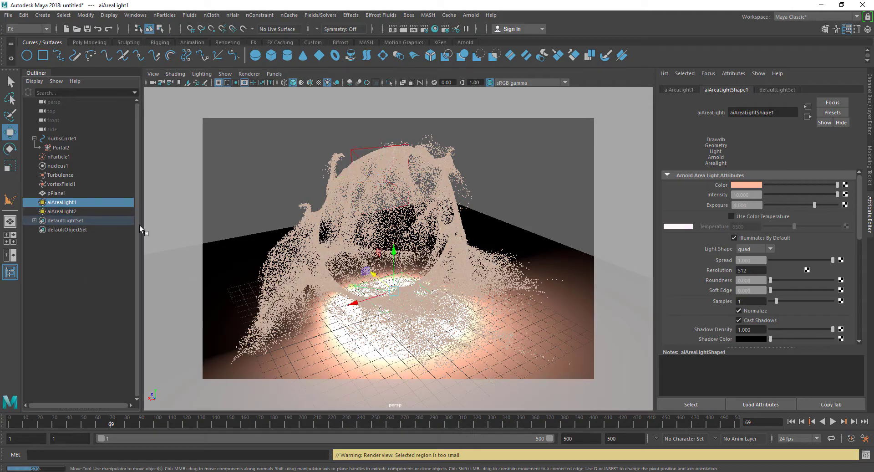
{"action": "scroll", "coordinate": [715, 318], "scroll_direction": "down", "scroll_amount": 3}
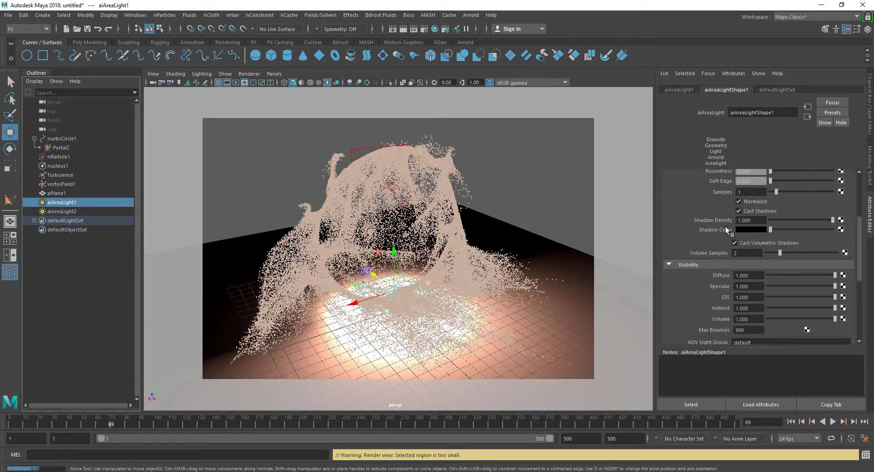
{"action": "scroll", "coordinate": [727, 231], "scroll_direction": "up", "scroll_amount": 2}
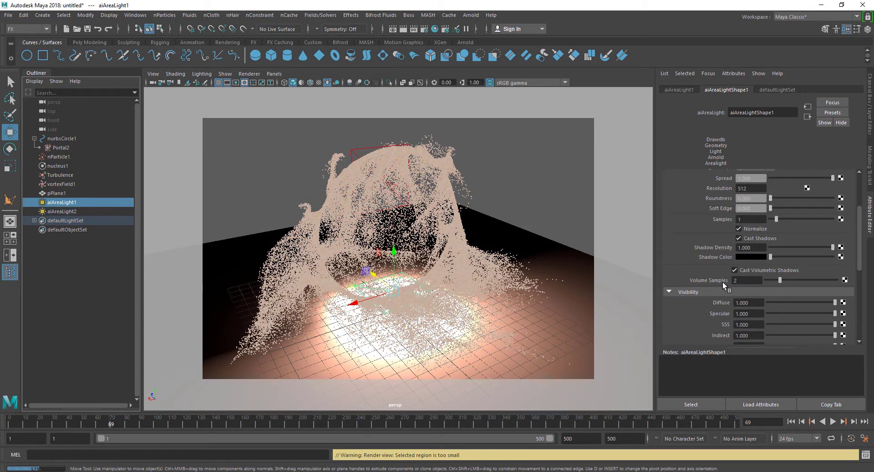
{"action": "left_click_drag", "start_coordinate": [744, 280], "coordinate": [651, 275]}
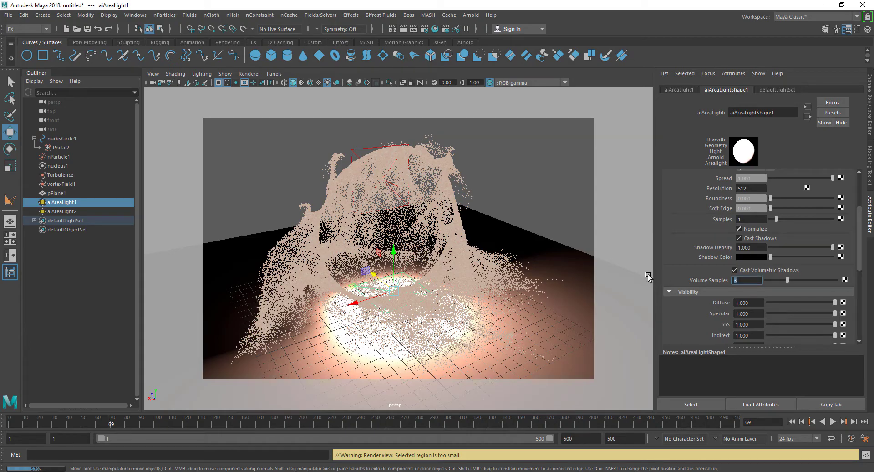
{"action": "left_click", "coordinate": [60, 211]}
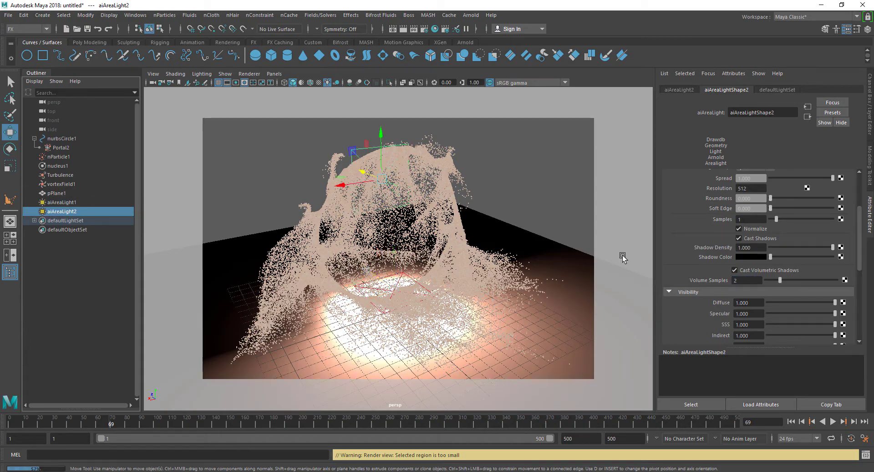
{"action": "left_click", "coordinate": [755, 280]}
{"action": "type", "text": "3"}
{"action": "key", "text": "Return"}
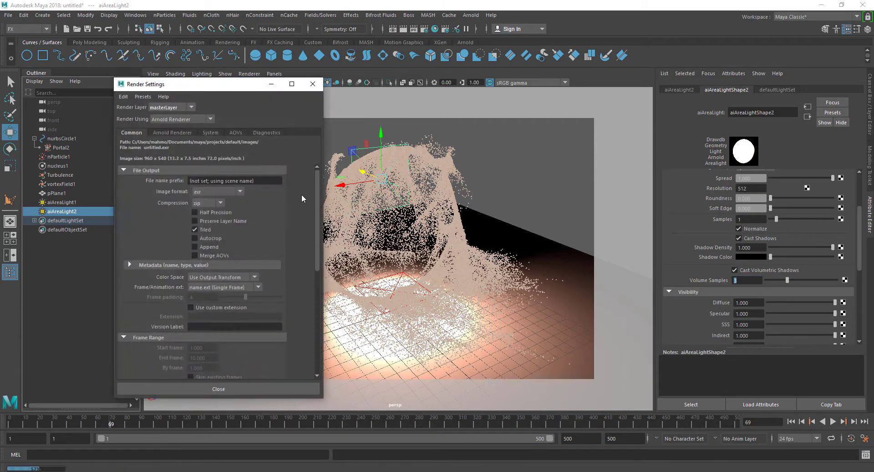
Step: Set Arnold's Camera (AA) samples to 4 and Diffuse samples to 3, and re-render the frame
{"action": "left_click", "coordinate": [182, 132]}
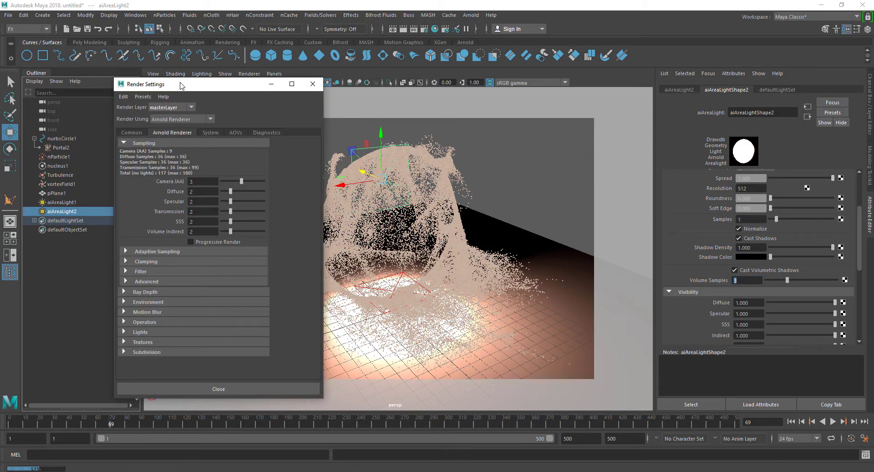
{"action": "left_click_drag", "start_coordinate": [181, 86], "coordinate": [305, 89]}
{"action": "double_click", "coordinate": [321, 184]}
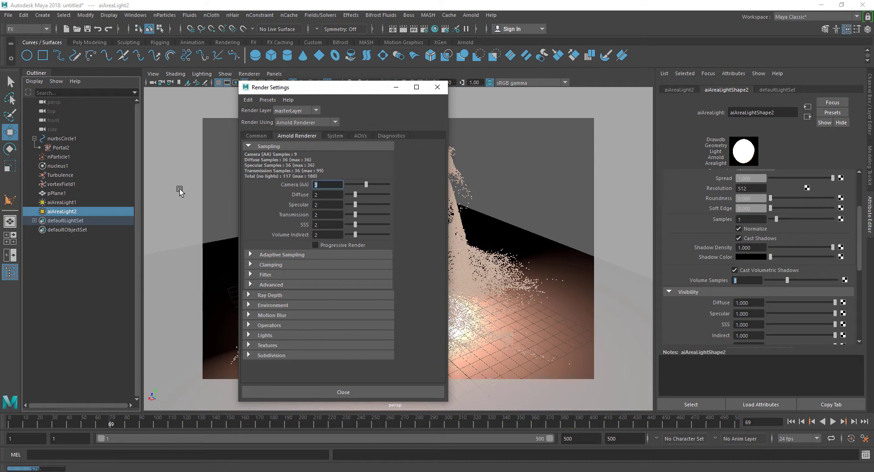
{"action": "type", "text": "4"}
{"action": "key", "text": "Tab"}
{"action": "type", "text": "3"}
{"action": "key", "text": "Return"}
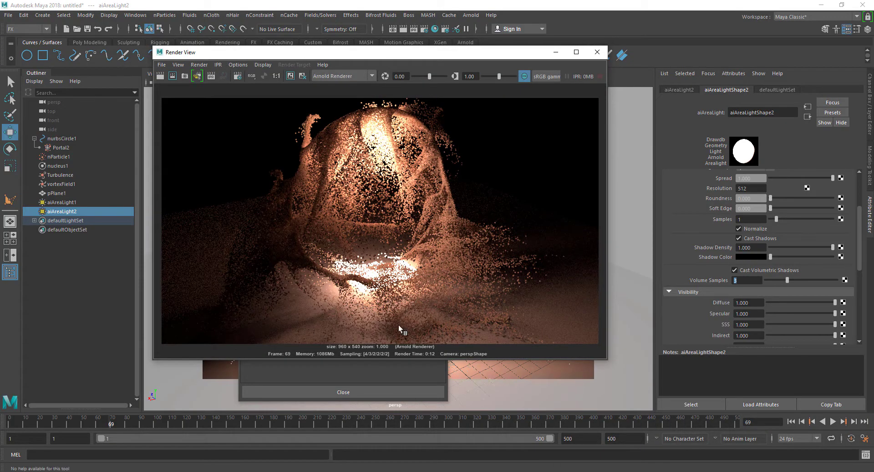
Step: Try the Render View's display exposure and gamma on the finished render
{"action": "left_click", "coordinate": [315, 302]}
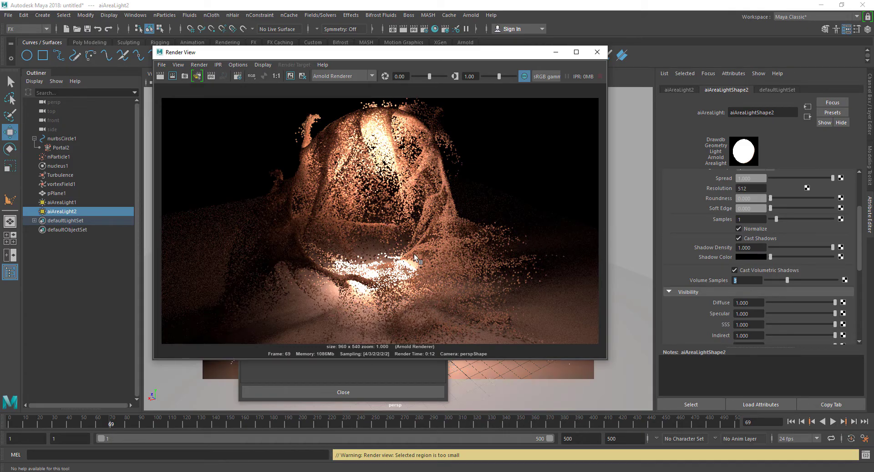
{"action": "mouse_move", "coordinate": [429, 76]}
{"action": "left_mouse_down"}
{"action": "mouse_move", "coordinate": [422, 80]}
{"action": "mouse_move", "coordinate": [430, 81]}
{"action": "left_mouse_up"}
{"action": "left_click_drag", "start_coordinate": [499, 76], "coordinate": [498, 93]}
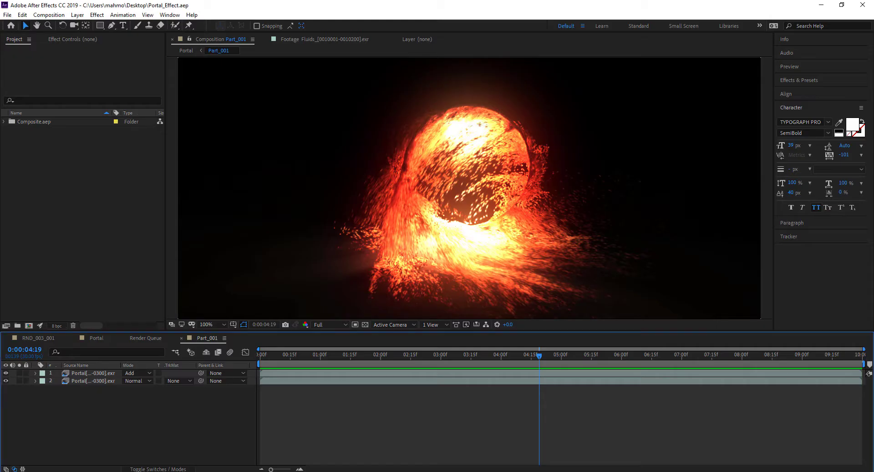
Step: Switch to After Effects, import the Portal[0001-0300].exr sequence and create a composition from it
{"action": "left_click", "coordinate": [10, 177]}
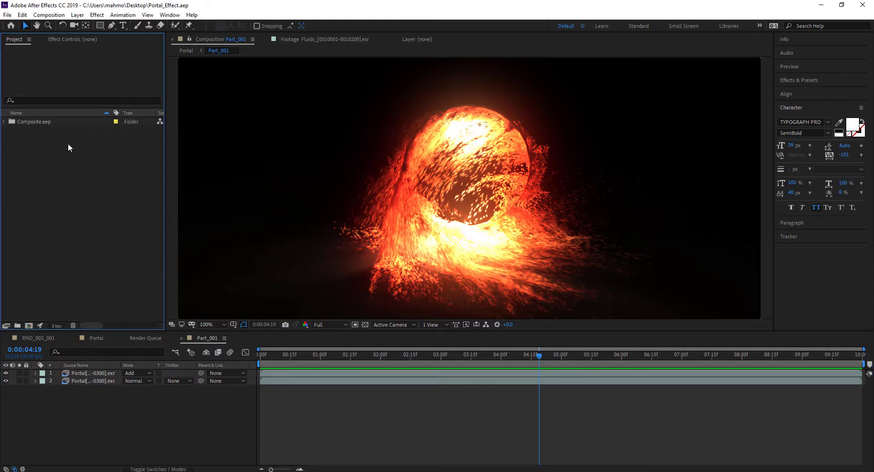
{"action": "key", "text": "ctrl+z"}
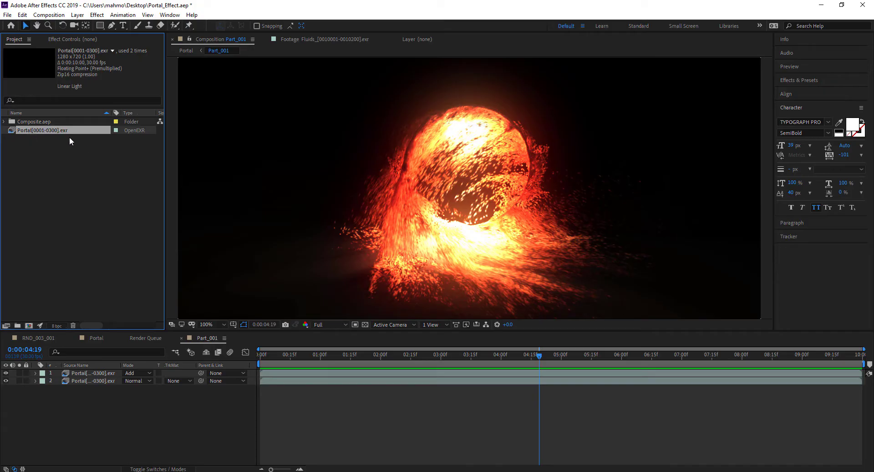
{"action": "left_click_drag", "start_coordinate": [56, 129], "coordinate": [28, 324]}
Step: Apply a Curves effect to the portal footage layer and shape its RGB curve into a gentle S-curve
{"action": "mouse_move", "coordinate": [299, 356]}
{"action": "left_mouse_down"}
{"action": "mouse_move", "coordinate": [435, 358]}
{"action": "mouse_move", "coordinate": [300, 355]}
{"action": "left_mouse_up"}
{"action": "key", "text": "space"}
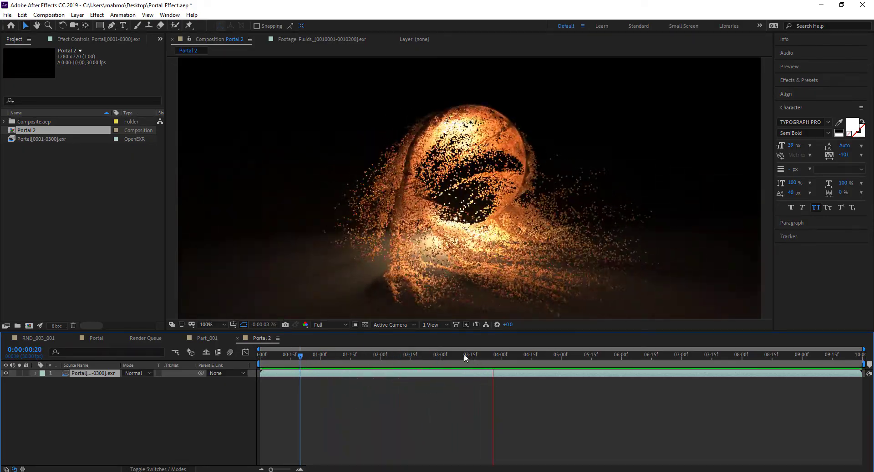
{"action": "left_click_drag", "start_coordinate": [464, 354], "coordinate": [458, 394]}
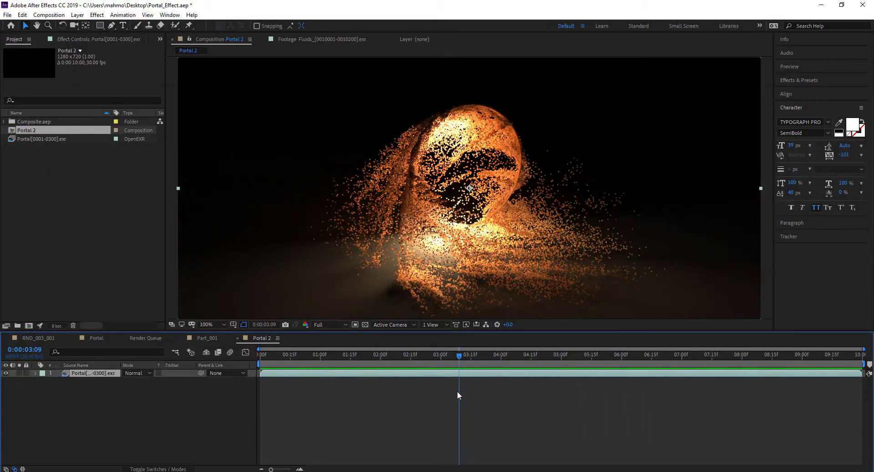
{"action": "left_click", "coordinate": [97, 15]}
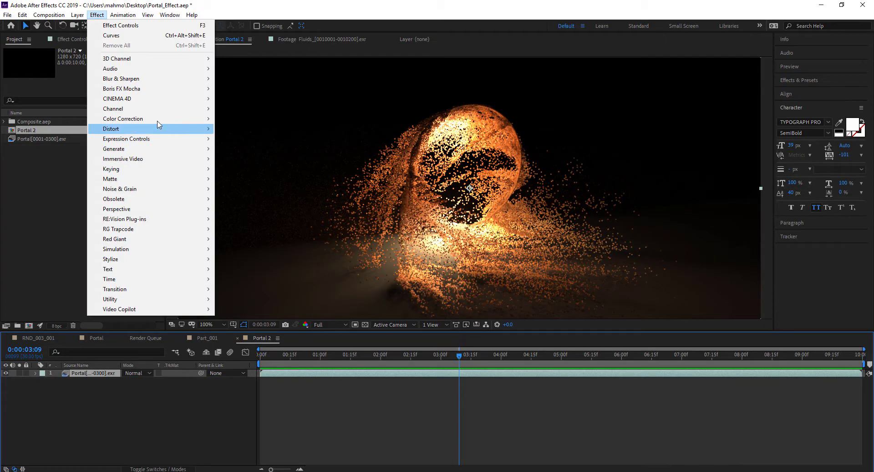
{"action": "mouse_move", "coordinate": [156, 123]}
{"action": "left_click", "coordinate": [286, 299]}
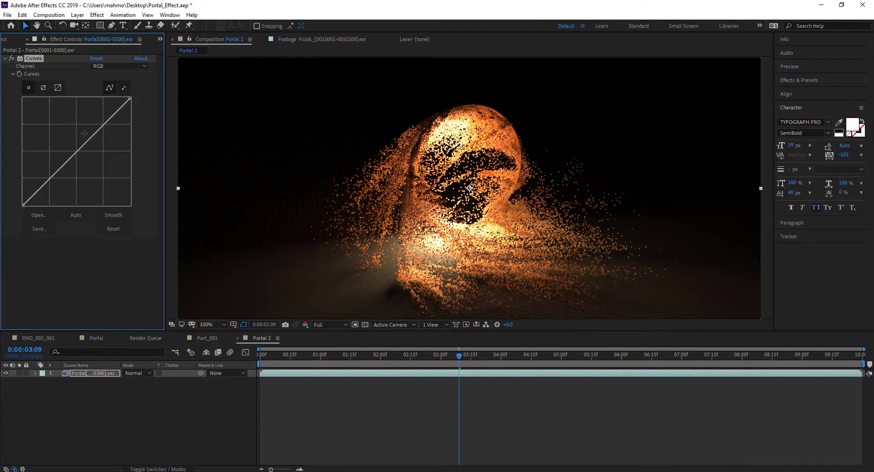
{"action": "left_click_drag", "start_coordinate": [88, 140], "coordinate": [86, 135]}
{"action": "mouse_move", "coordinate": [53, 173]}
{"action": "left_mouse_down"}
{"action": "mouse_move", "coordinate": [65, 181]}
{"action": "mouse_move", "coordinate": [54, 179]}
{"action": "left_mouse_up"}
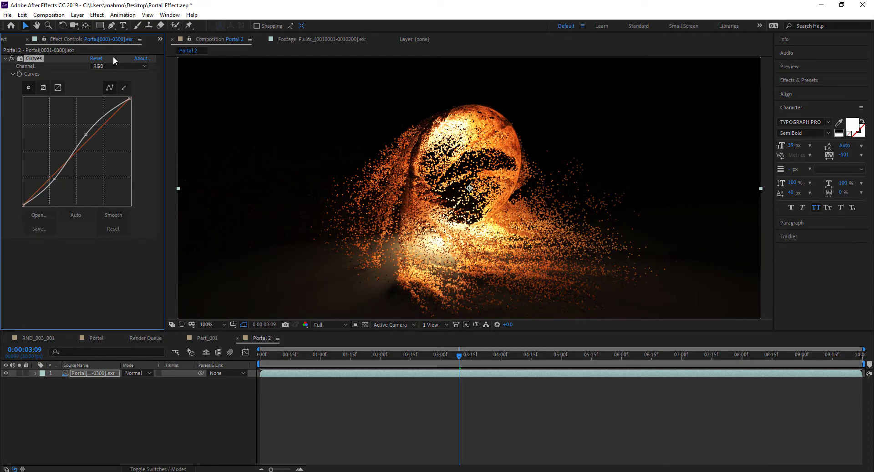
Step: Raise the midtones of the Red curve and lower the Blue curve, checking the grade at 0:00:02:15
{"action": "left_click", "coordinate": [119, 66]}
{"action": "left_click", "coordinate": [107, 85]}
{"action": "left_click_drag", "start_coordinate": [76, 145], "coordinate": [74, 144]}
{"action": "left_click", "coordinate": [107, 66]}
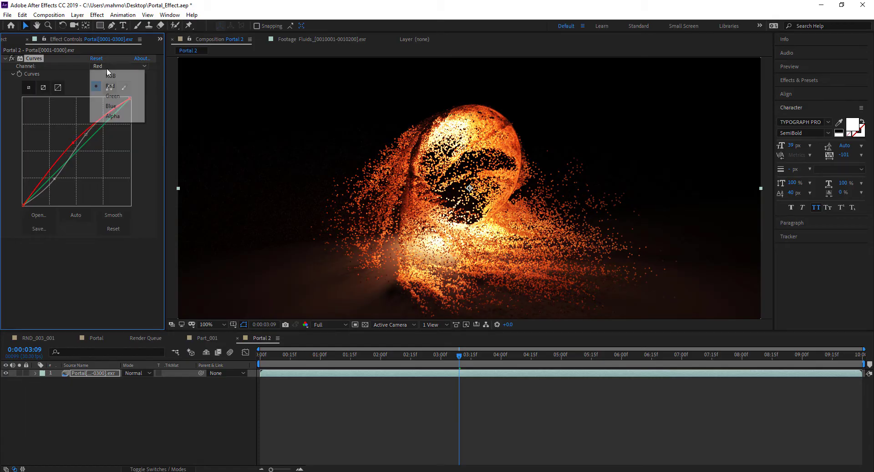
{"action": "left_click", "coordinate": [109, 108]}
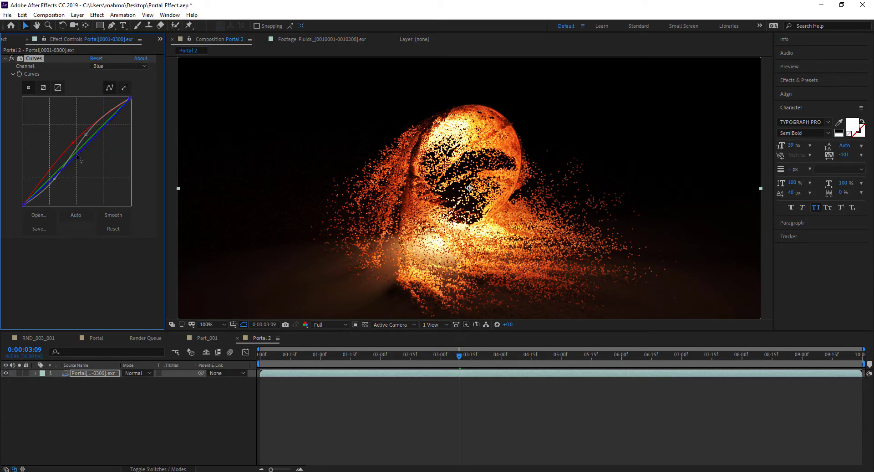
{"action": "left_click_drag", "start_coordinate": [54, 178], "coordinate": [51, 185]}
{"action": "left_click_drag", "start_coordinate": [331, 354], "coordinate": [411, 354]}
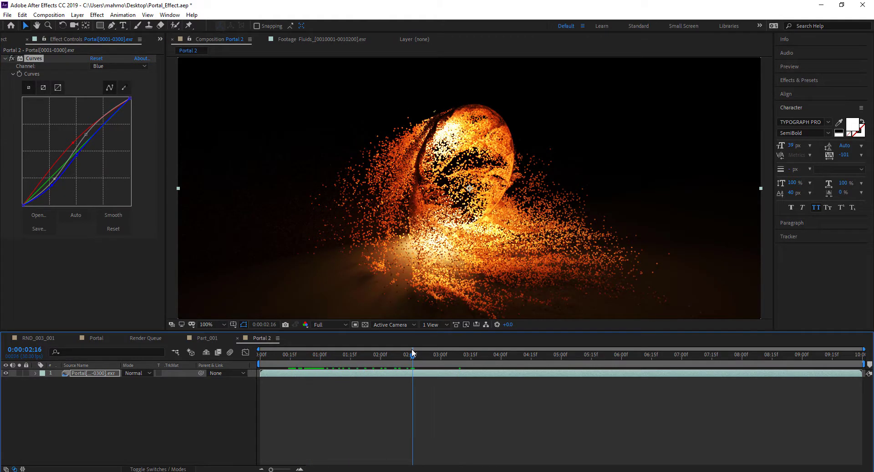
Step: Add an adjustment layer above the footage and rename it glow
{"action": "right_click", "coordinate": [84, 411]}
{"action": "mouse_move", "coordinate": [107, 298]}
{"action": "left_click", "coordinate": [233, 372]}
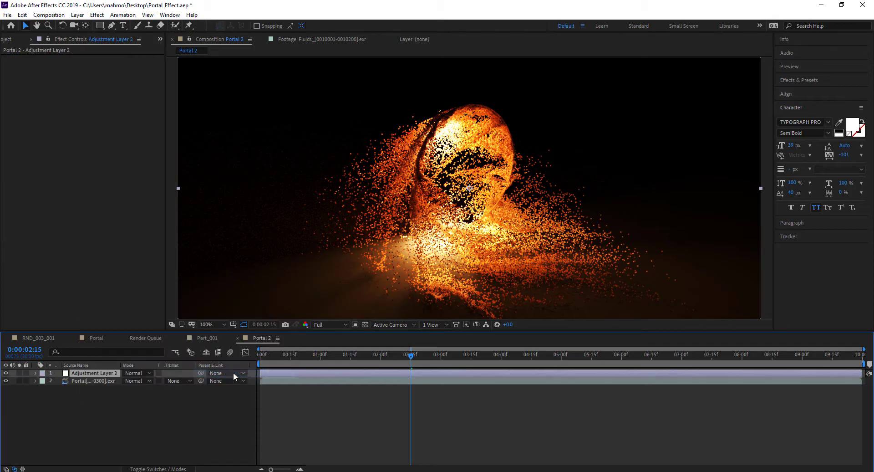
{"action": "key", "text": "Return"}
{"action": "type", "text": "glow"}
{"action": "key", "text": "Return"}
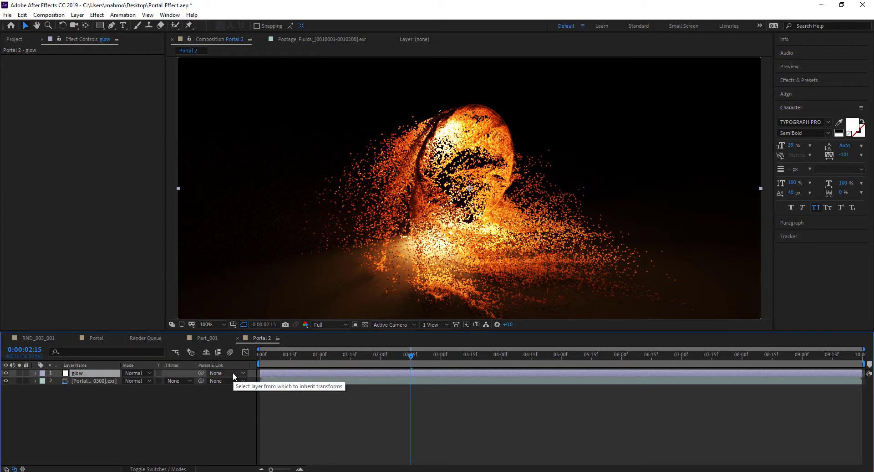
Step: Apply a Glow effect to the glow layer, set its Glow Radius to 100 and check the result at 0:00:01:09
{"action": "left_click", "coordinate": [100, 18]}
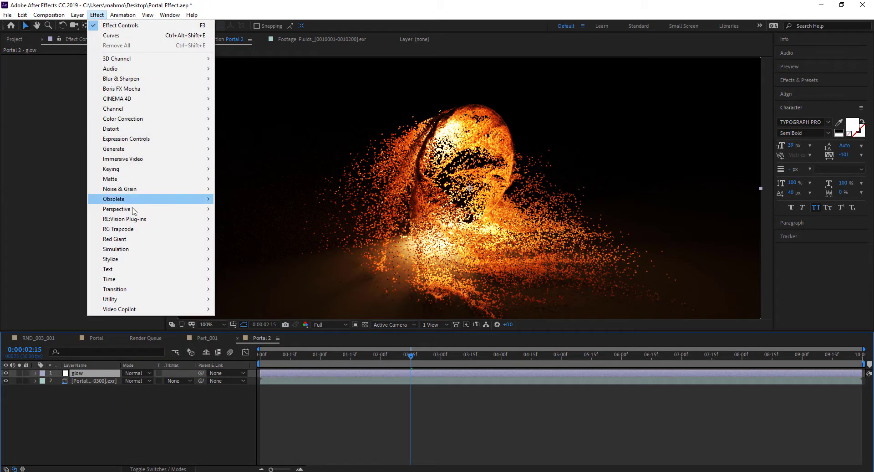
{"action": "mouse_move", "coordinate": [182, 256]}
{"action": "left_click", "coordinate": [249, 180]}
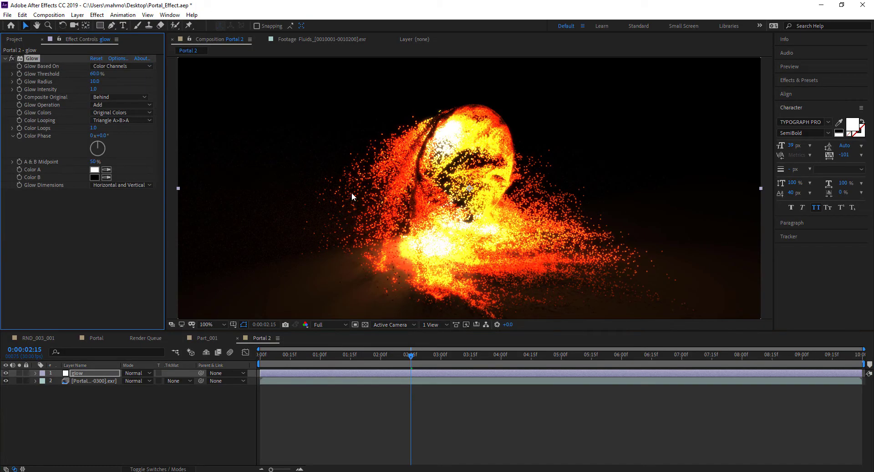
{"action": "left_click_drag", "start_coordinate": [101, 79], "coordinate": [124, 83]}
{"action": "key", "text": "space"}
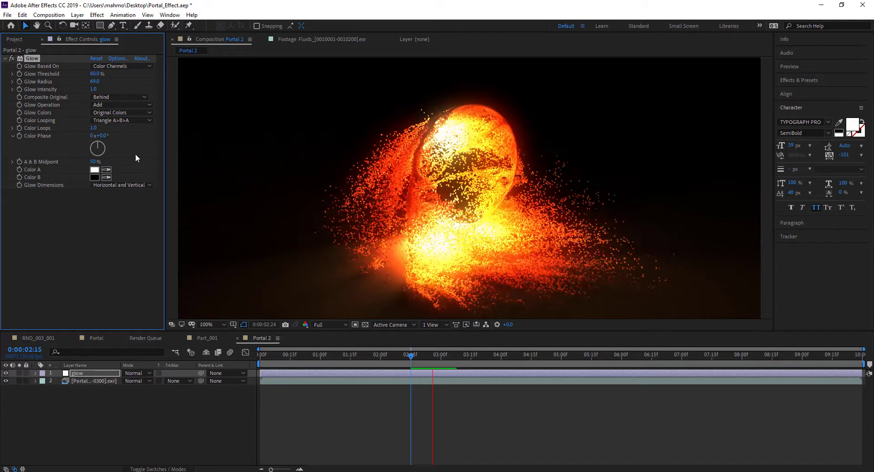
{"action": "key", "text": "space"}
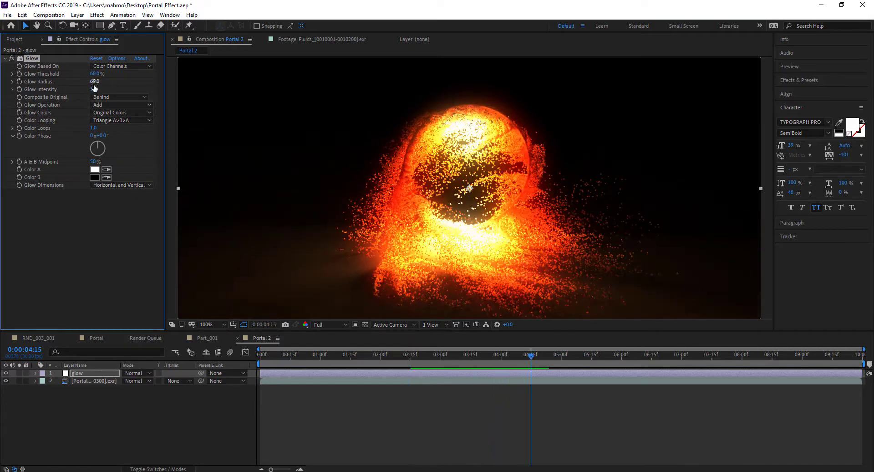
{"action": "left_click", "coordinate": [104, 86]}
{"action": "left_click_drag", "start_coordinate": [95, 81], "coordinate": [109, 81]}
{"action": "left_click", "coordinate": [338, 355]}
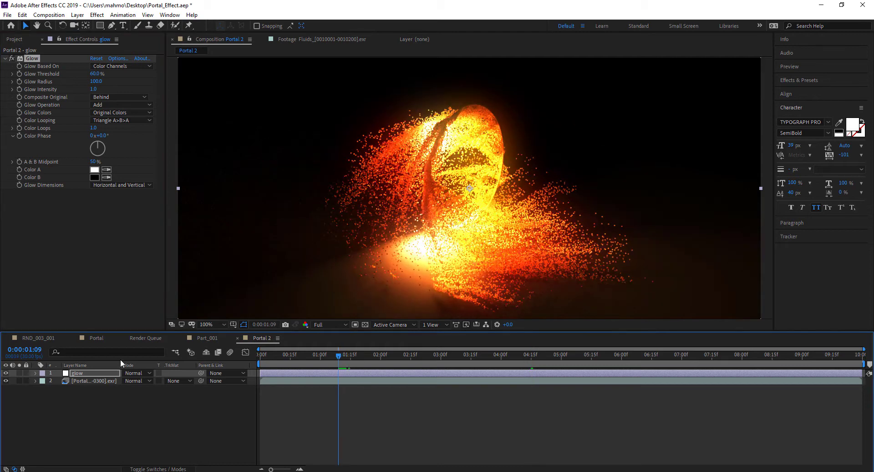
Step: Open the Part_001 composition at 0:00:01:21 and examine the effects applied to its upper portal layer
{"action": "left_click", "coordinate": [198, 337]}
{"action": "left_click", "coordinate": [363, 362]}
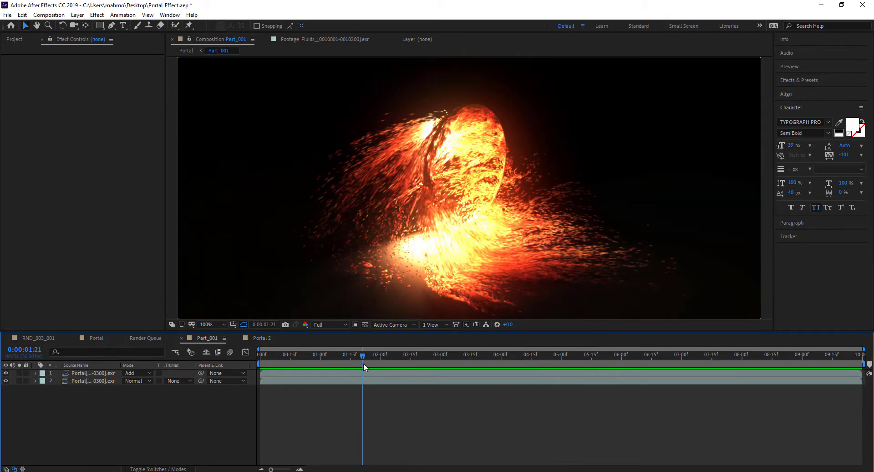
{"action": "left_click", "coordinate": [98, 372]}
{"action": "scroll", "coordinate": [59, 196], "scroll_direction": "down", "scroll_amount": 3}
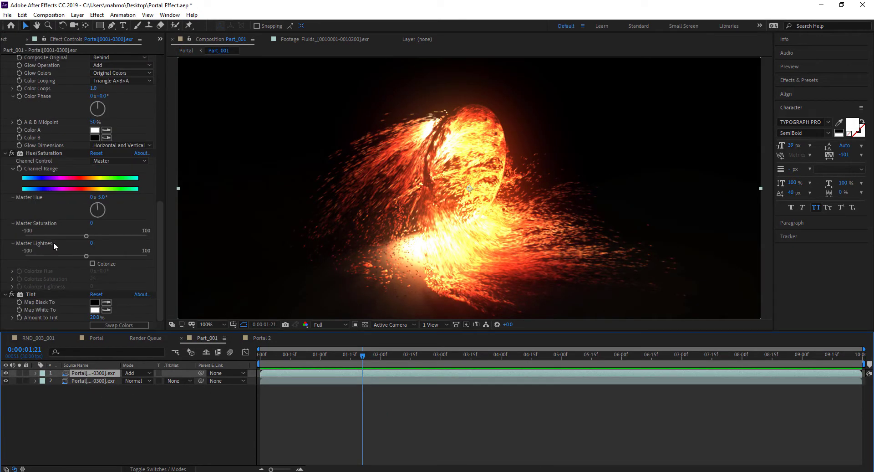
Step: Examine the RSMB Pro settings on the upper portal layer of Part_001 and return to the Portal 2 composition
{"action": "scroll", "coordinate": [51, 247], "scroll_direction": "down", "scroll_amount": 10}
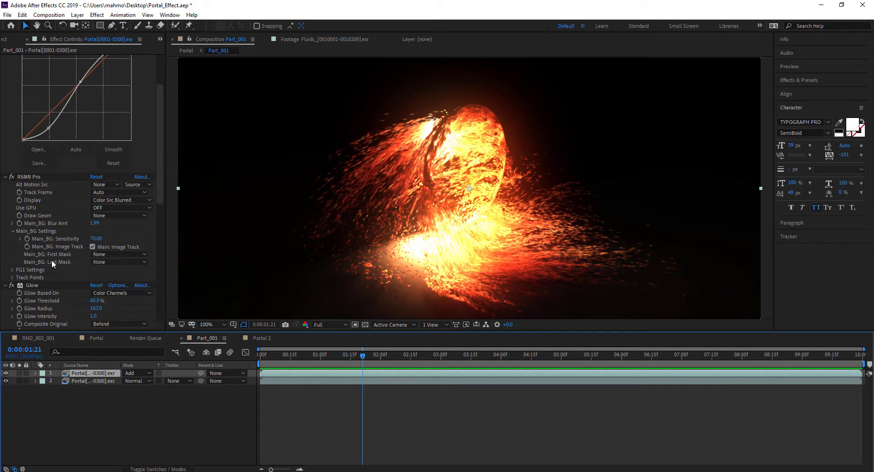
{"action": "left_click", "coordinate": [30, 243]}
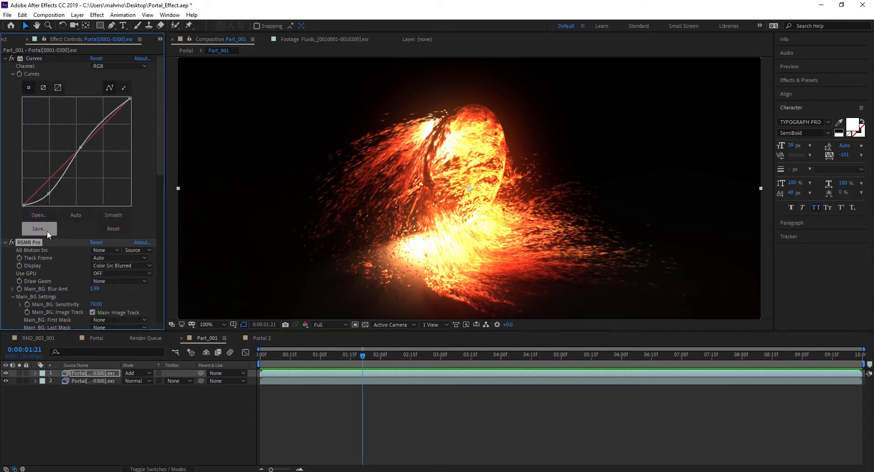
{"action": "left_click", "coordinate": [255, 337]}
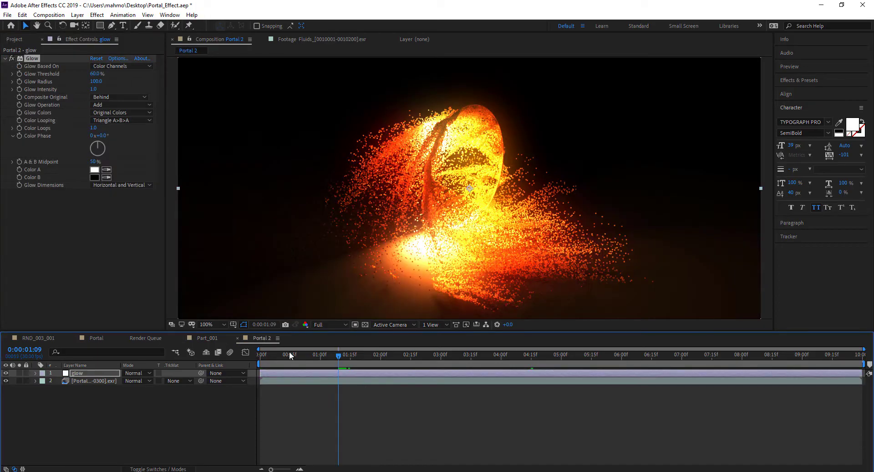
Step: Add an adjustment layer to Portal 2 and apply the RSMB Pro motion blur effect to it
{"action": "right_click", "coordinate": [86, 400]}
{"action": "mouse_move", "coordinate": [111, 302]}
{"action": "left_click", "coordinate": [243, 375]}
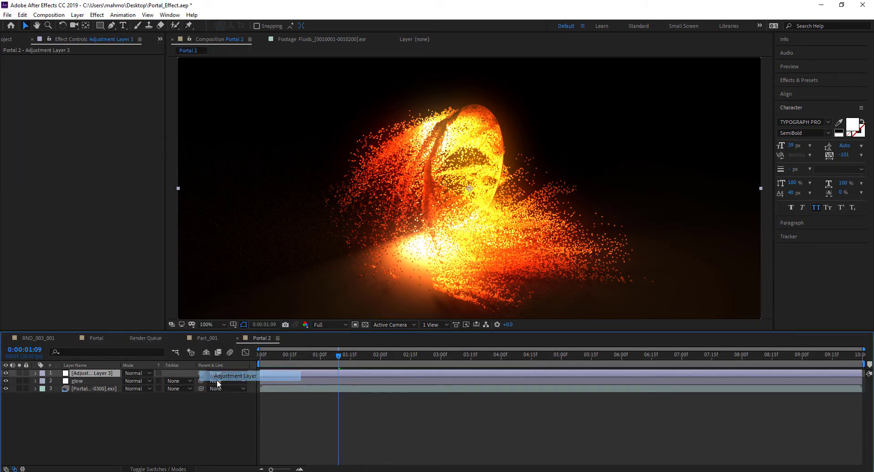
{"action": "left_click", "coordinate": [96, 15]}
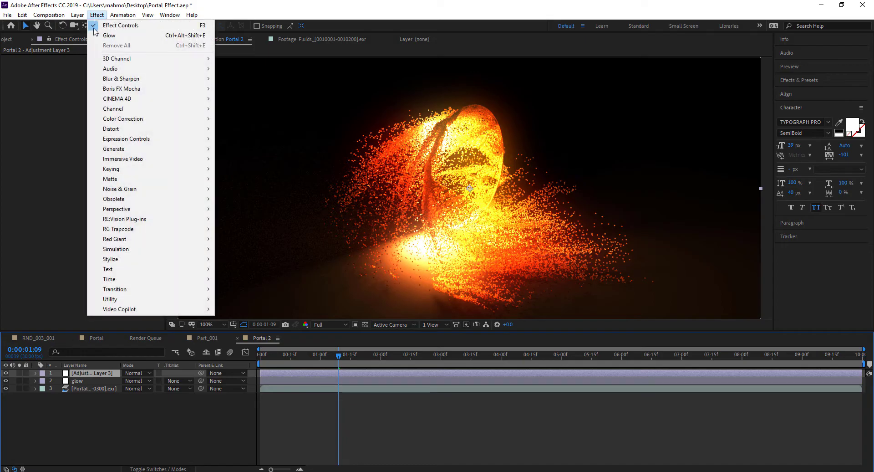
{"action": "mouse_move", "coordinate": [150, 219]}
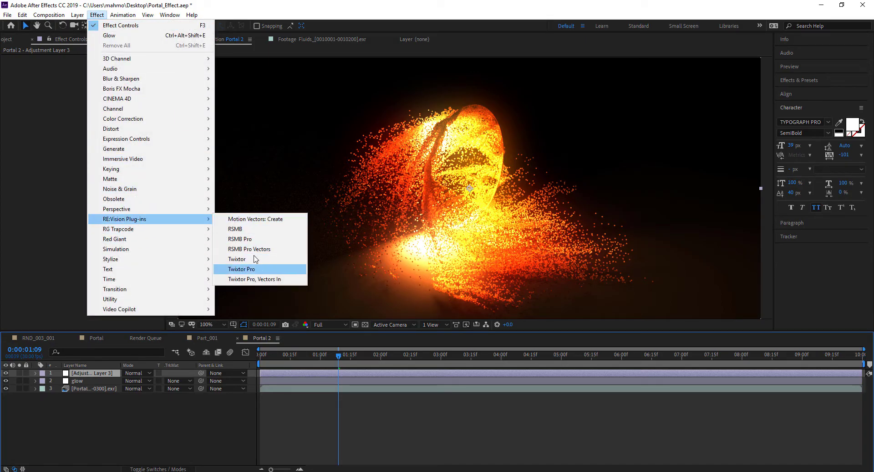
{"action": "left_click", "coordinate": [246, 240]}
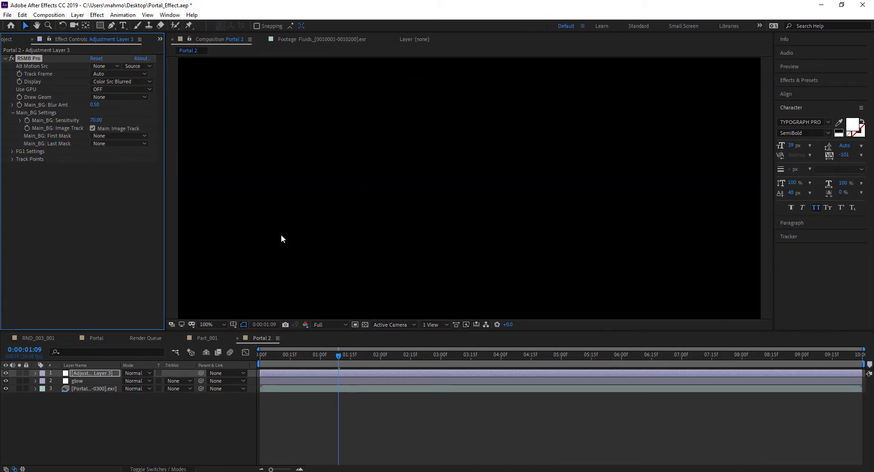
Step: Move the RSMB Pro adjustment layer below the glow layer and check the frames at 0:00:00:17 and 0:00:01:28
{"action": "left_click", "coordinate": [294, 359]}
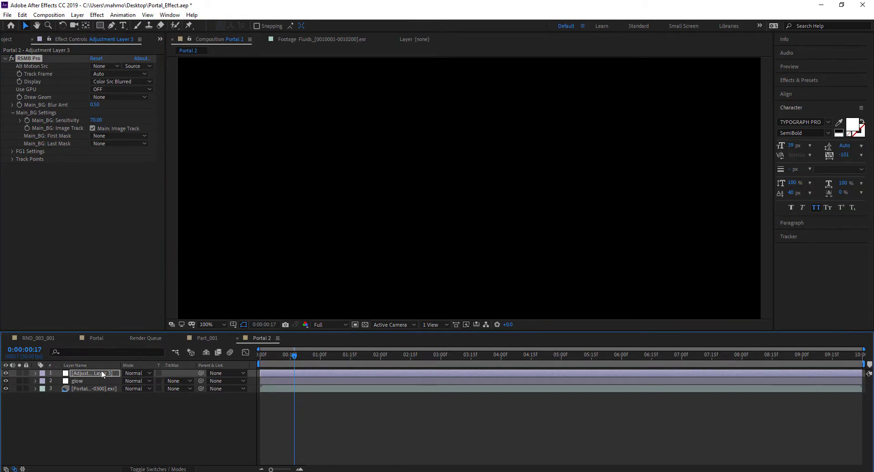
{"action": "left_click_drag", "start_coordinate": [103, 372], "coordinate": [104, 381]}
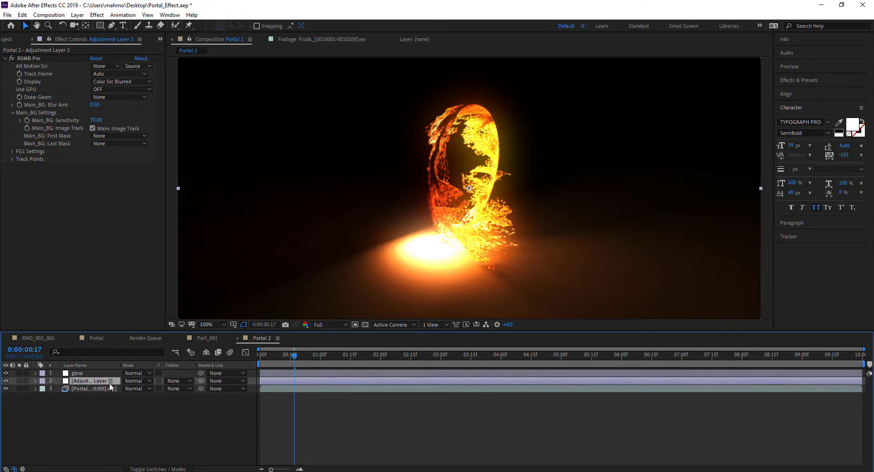
{"action": "left_click", "coordinate": [342, 356]}
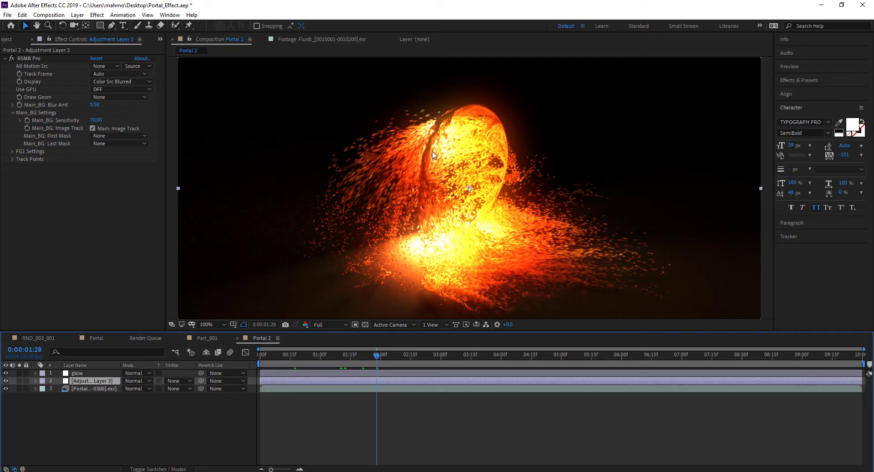
Step: Play back the motion-blurred portal from 0:00:01:28 and 0:00:02:03, and collapse the RSMB Pro settings
{"action": "key", "text": "space"}
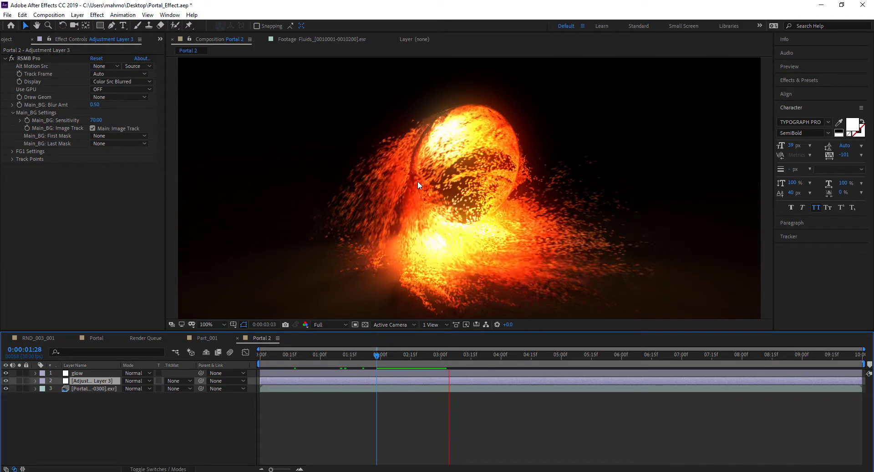
{"action": "left_click", "coordinate": [387, 354]}
{"action": "key", "text": "space"}
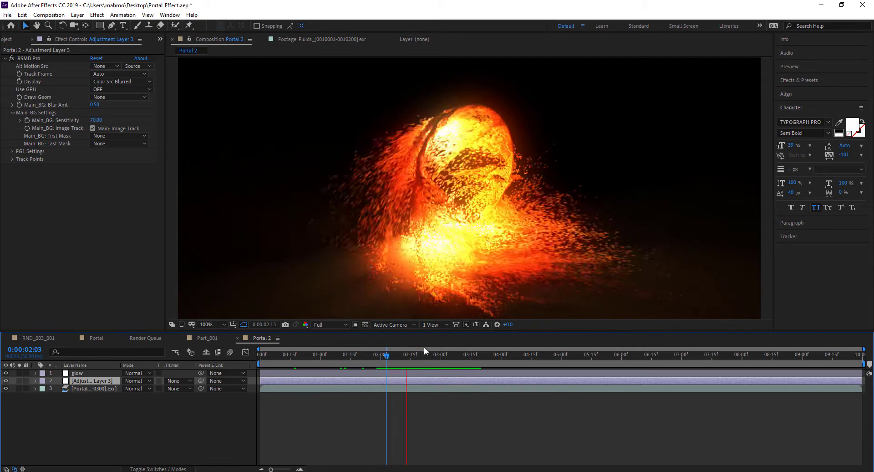
{"action": "left_click_drag", "start_coordinate": [416, 357], "coordinate": [384, 361]}
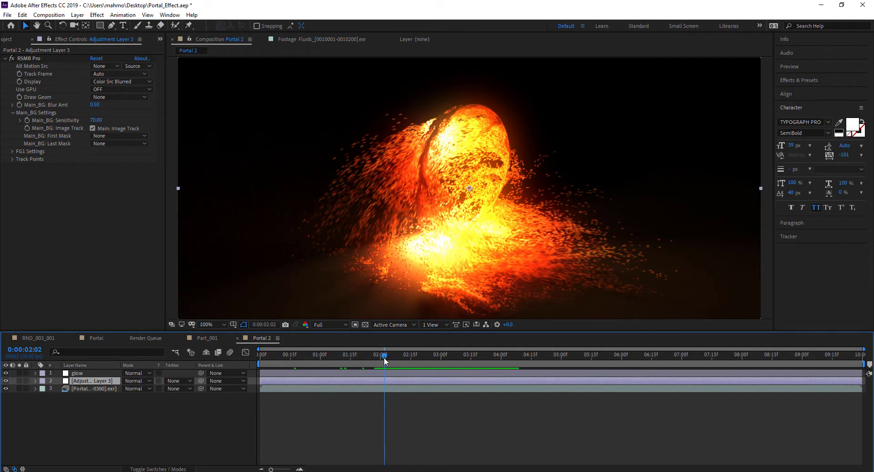
{"action": "left_click", "coordinate": [5, 59]}
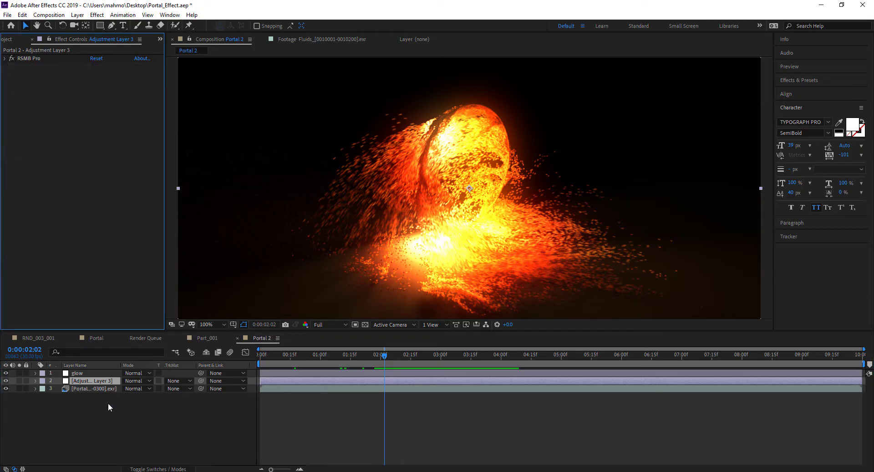
{"action": "left_click", "coordinate": [102, 416]}
Step: Move to 0:00:02:29 and add another adjustment layer above the glow layer
{"action": "left_click", "coordinate": [431, 357]}
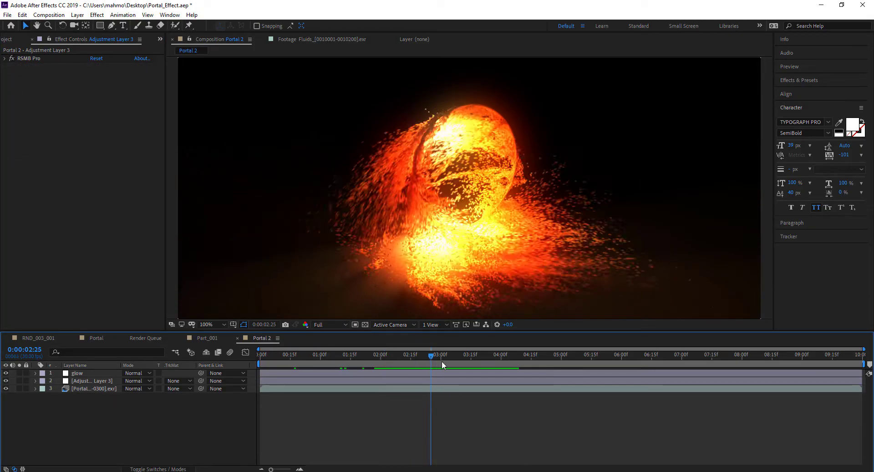
{"action": "left_click_drag", "start_coordinate": [442, 364], "coordinate": [439, 362]}
{"action": "right_click", "coordinate": [146, 428]}
{"action": "mouse_move", "coordinate": [180, 334]}
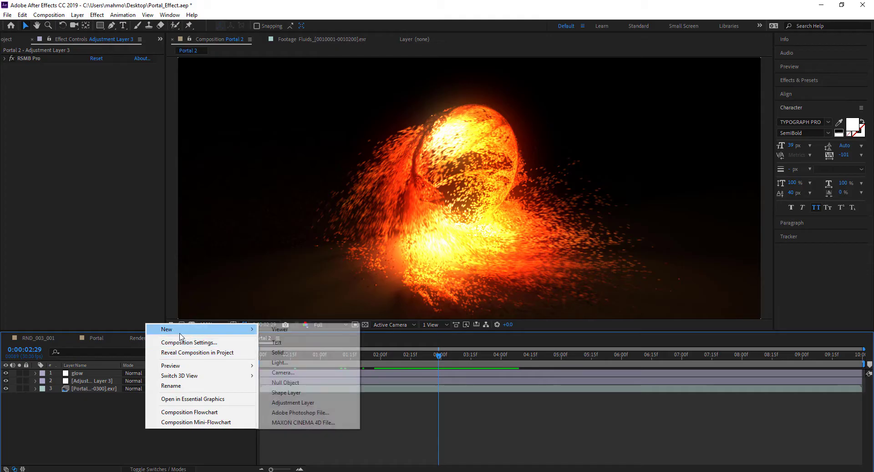
{"action": "left_click", "coordinate": [325, 403]}
Step: Apply a Tint effect to the topmost adjustment layer and set Amount to Tint to 30%
{"action": "left_click", "coordinate": [97, 15]}
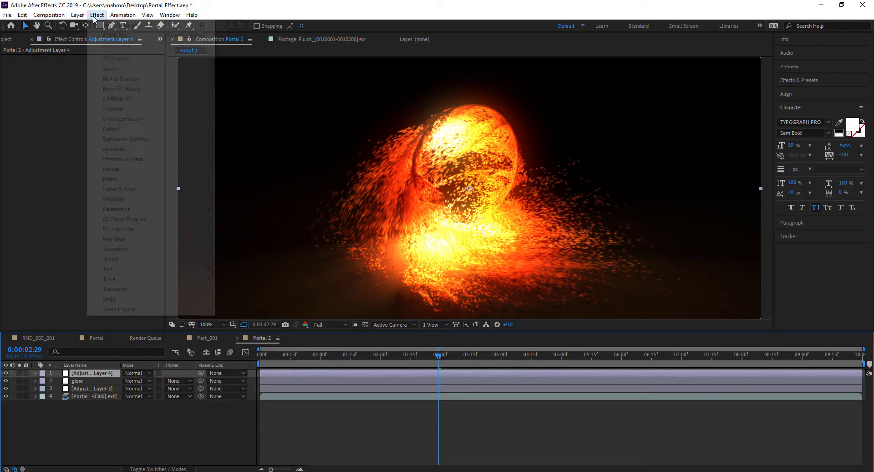
{"action": "mouse_move", "coordinate": [144, 119]}
{"action": "left_click", "coordinate": [261, 439]}
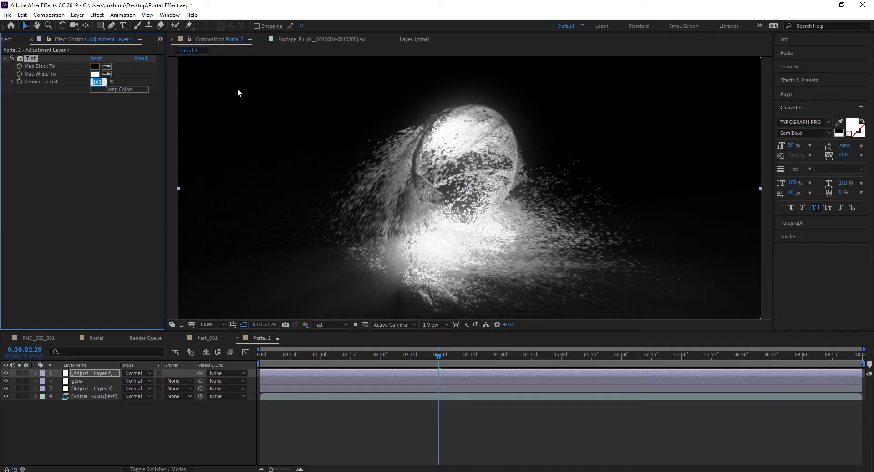
{"action": "type", "text": "30"}
{"action": "key", "text": "Return"}
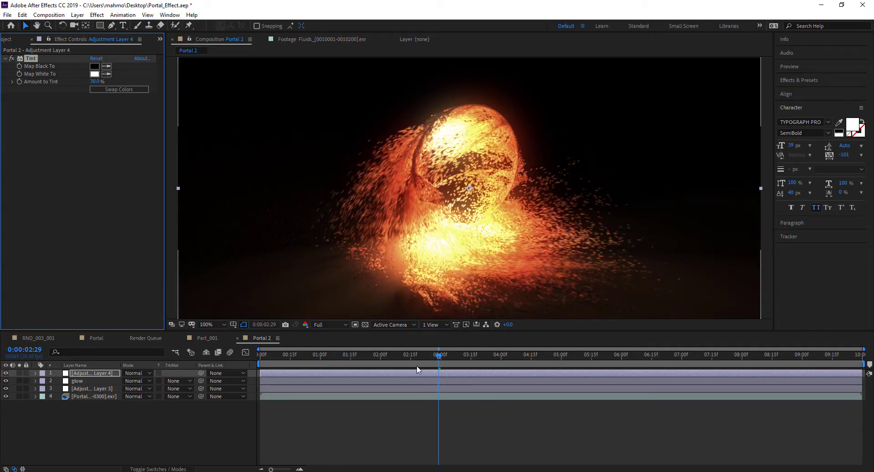
Step: Play back the tinted portal animation from 0:00:01:16
{"action": "left_click", "coordinate": [353, 362]}
{"action": "key", "text": "space"}
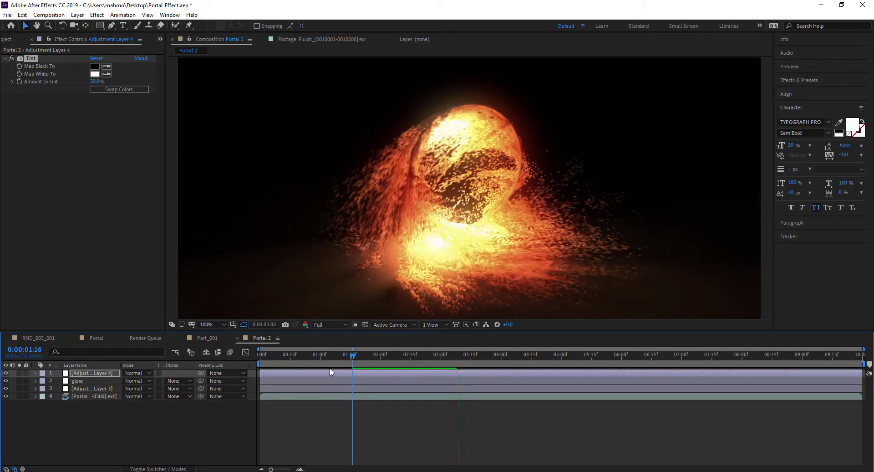
{"action": "key", "text": "space"}
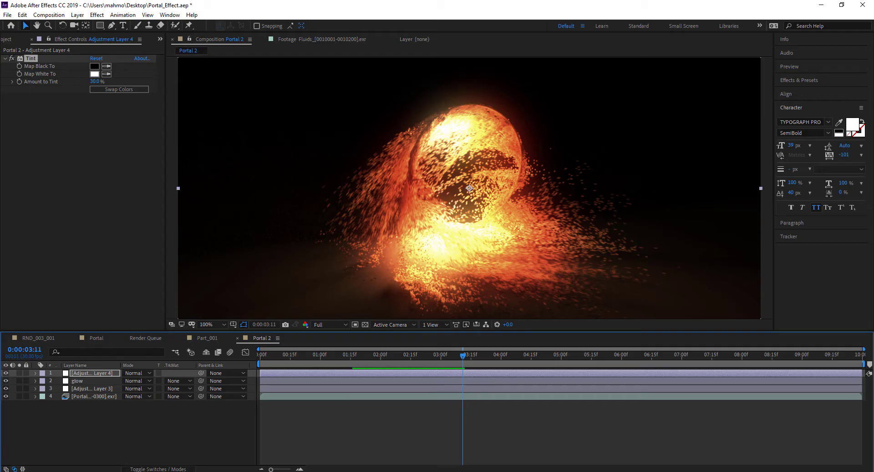
Step: Switch to Maya, close the Render Settings window and view the whole particle portal scene
{"action": "left_click", "coordinate": [464, 439]}
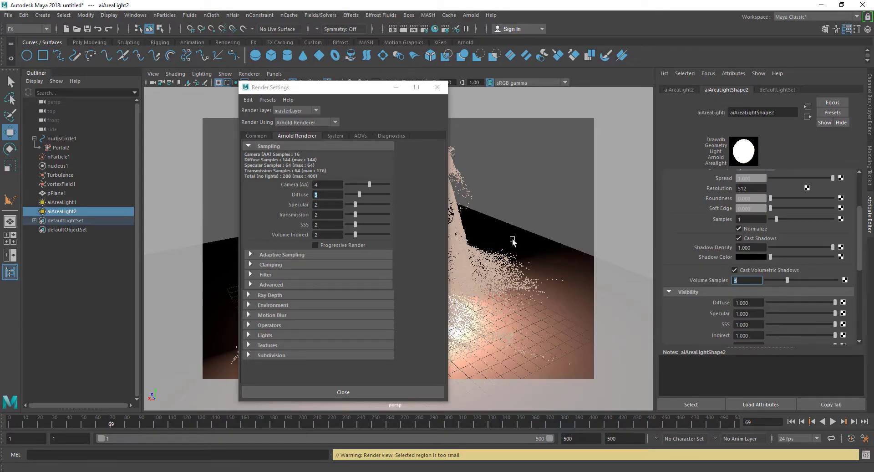
{"action": "left_click", "coordinate": [439, 89]}
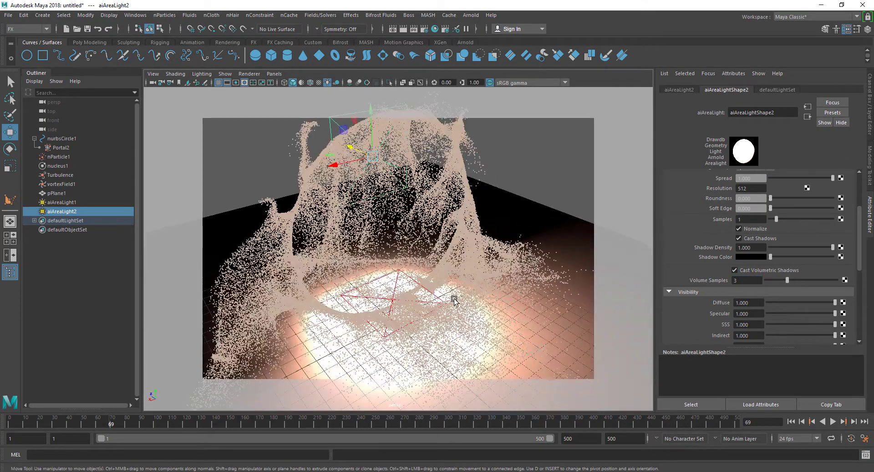
{"action": "left_click_drag", "start_coordinate": [455, 298], "coordinate": [410, 294], "text": "alt"}
{"action": "scroll", "coordinate": [413, 267], "scroll_direction": "down", "scroll_amount": 4}
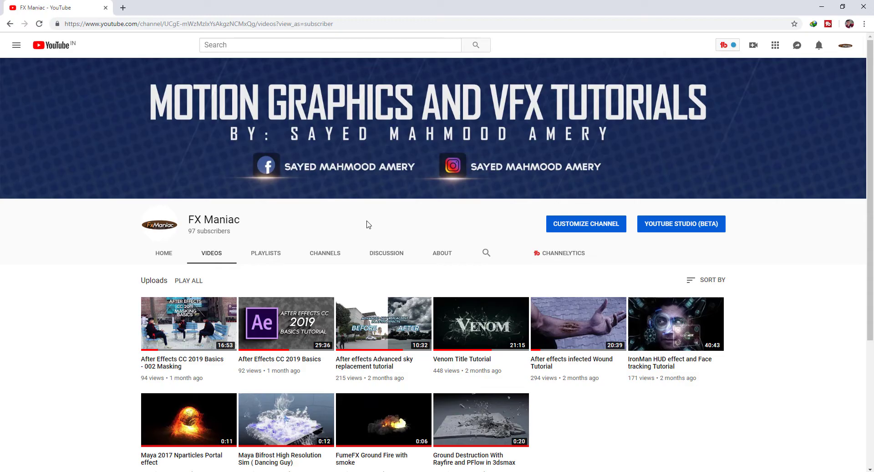
Step: Look through the uploaded videos on the FX Maniac YouTube channel page in the browser
{"action": "scroll", "coordinate": [368, 224], "scroll_direction": "down", "scroll_amount": 4}
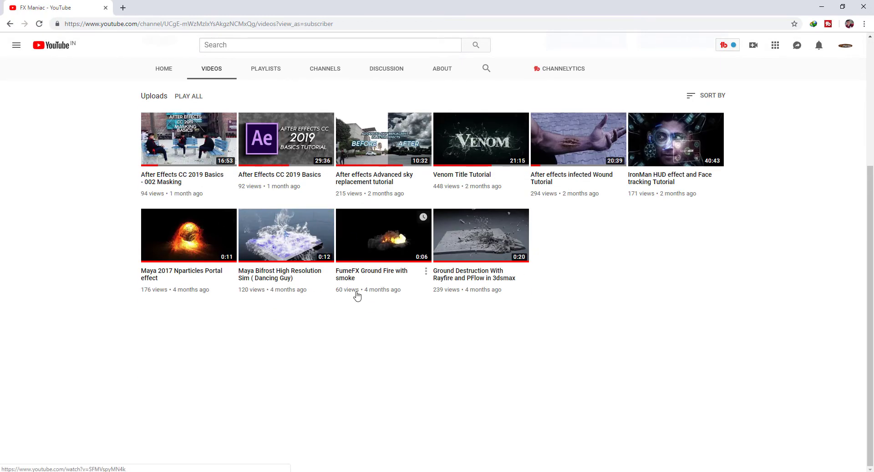
{"action": "scroll", "coordinate": [353, 298], "scroll_direction": "up", "scroll_amount": 4}
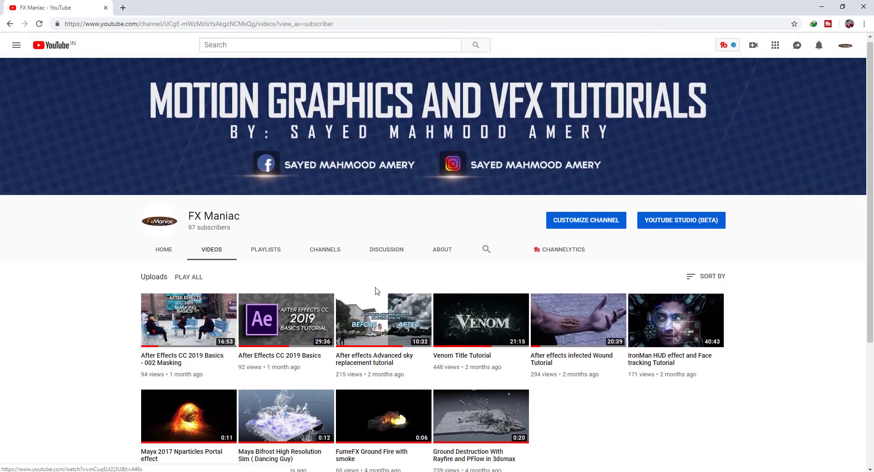
{"action": "scroll", "coordinate": [377, 293], "scroll_direction": "down", "scroll_amount": 4}
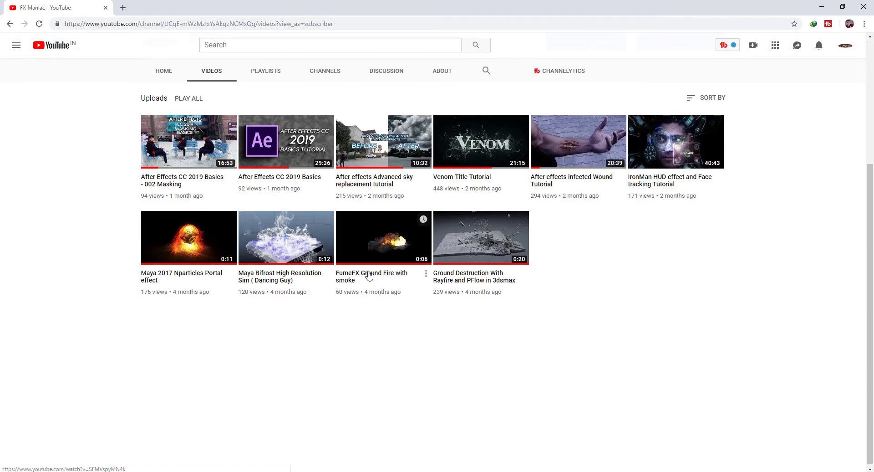
{"action": "scroll", "coordinate": [337, 299], "scroll_direction": "up", "scroll_amount": 1}
{"action": "scroll", "coordinate": [271, 388], "scroll_direction": "up", "scroll_amount": 1}
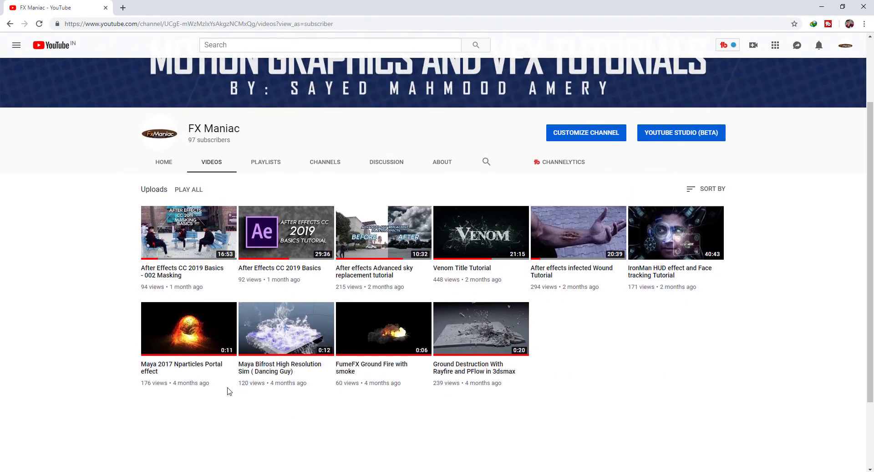